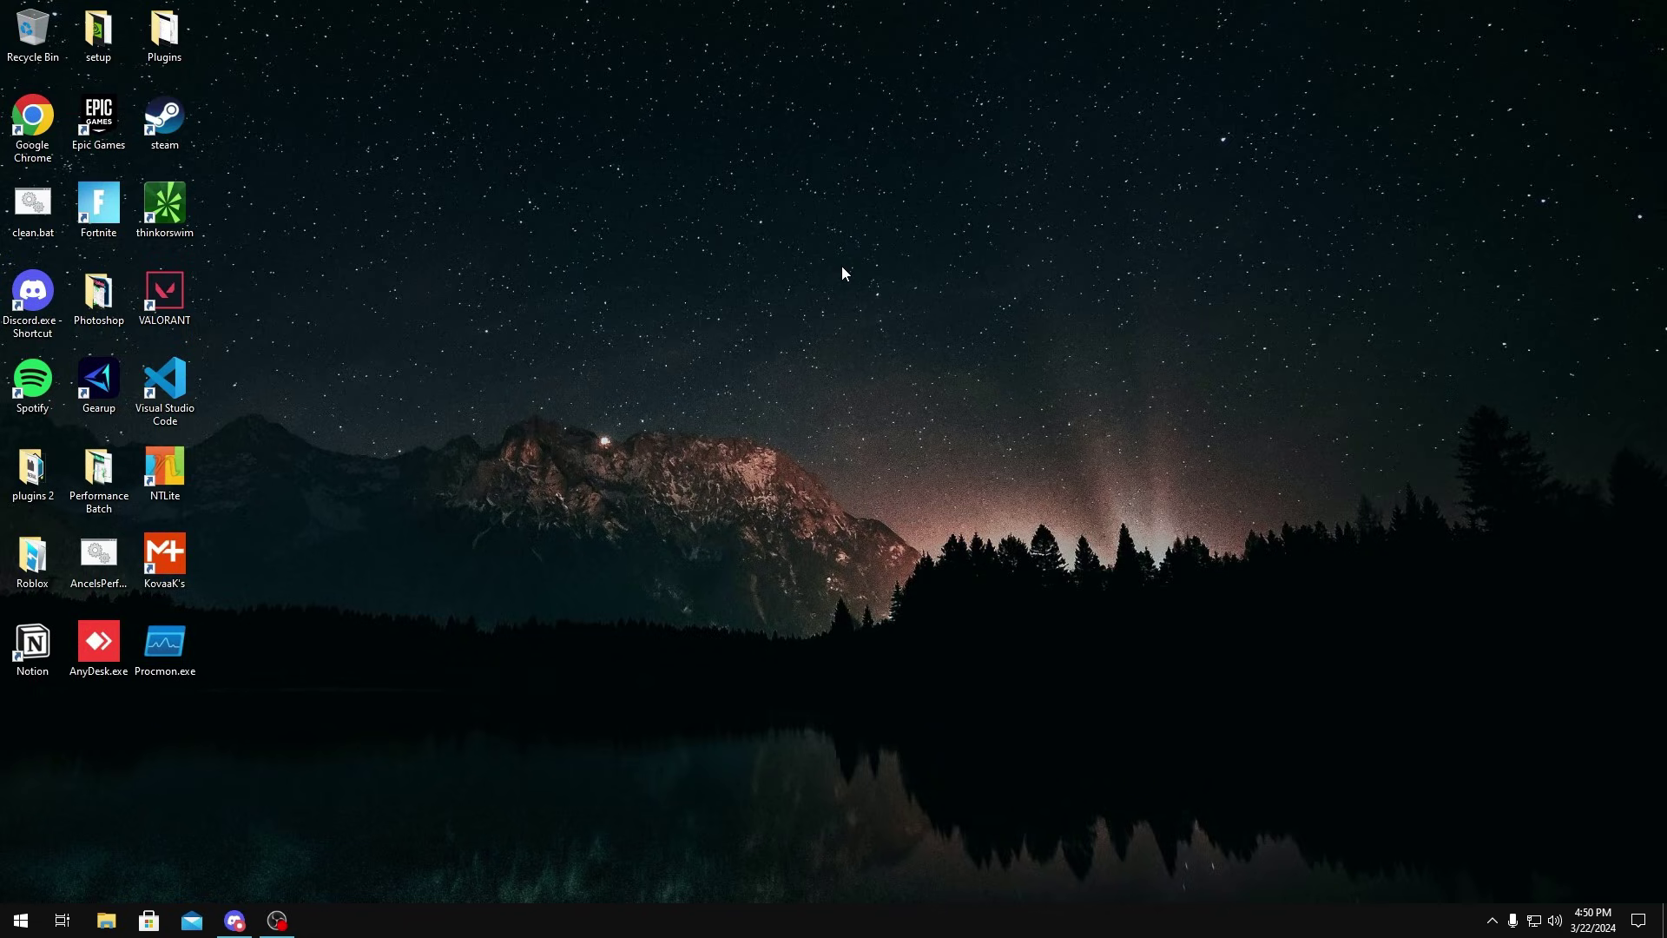
# Launch Registry Editor by running regedit from the Run prompt
pyautogui.press('super+r')
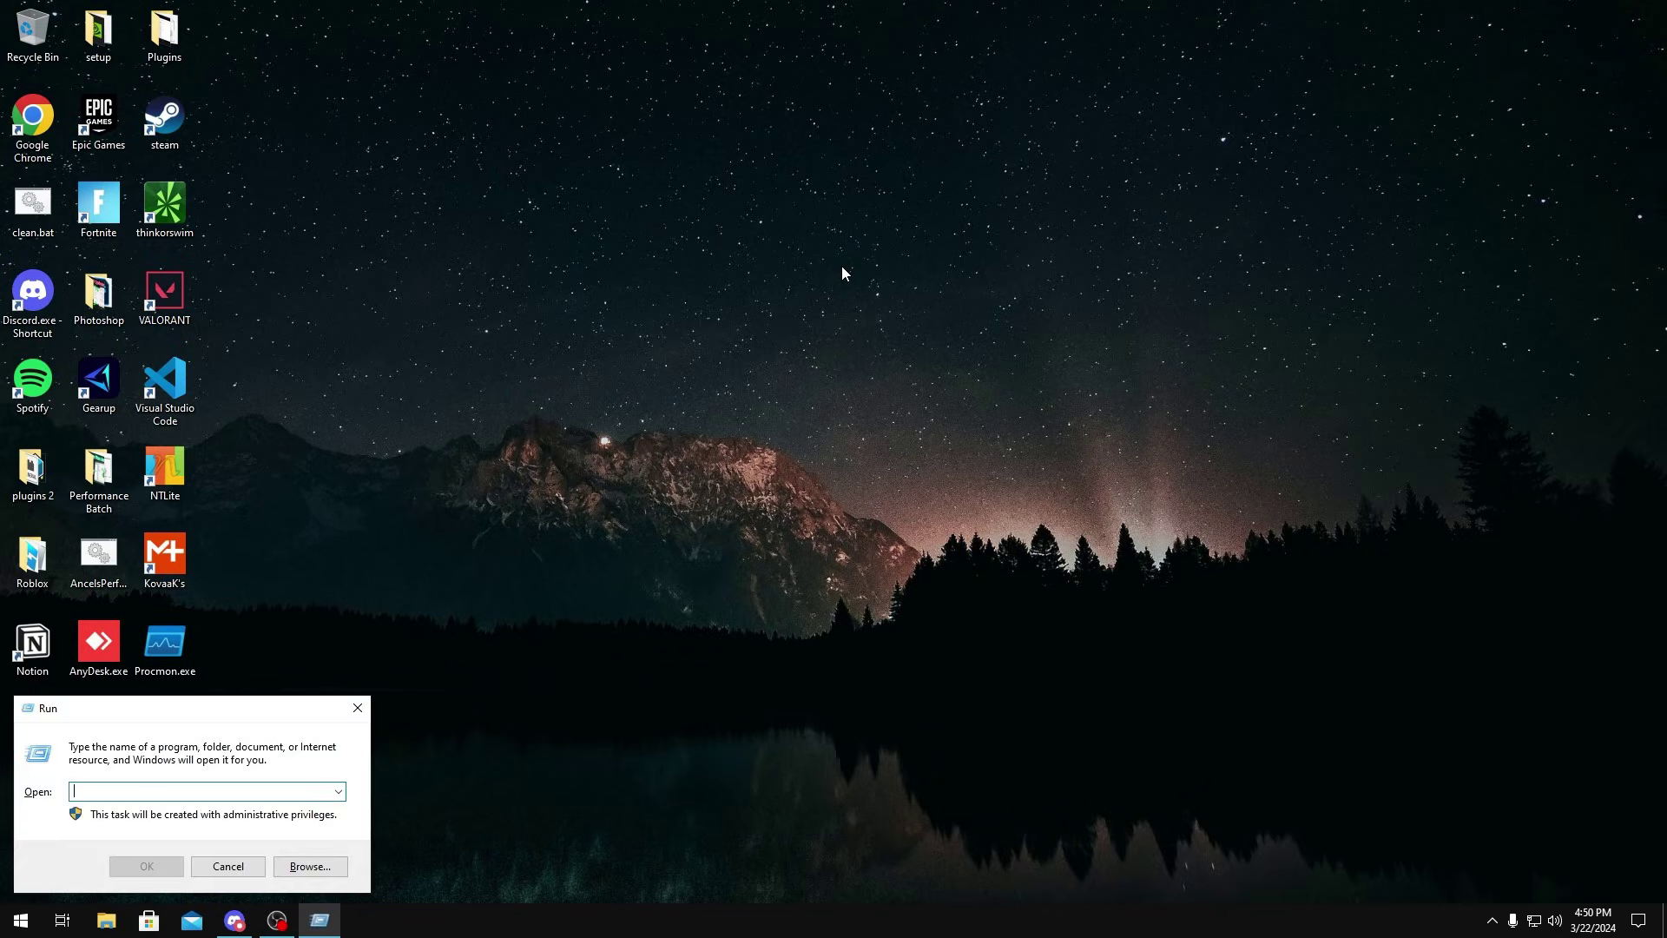
pyautogui.write('regedit')
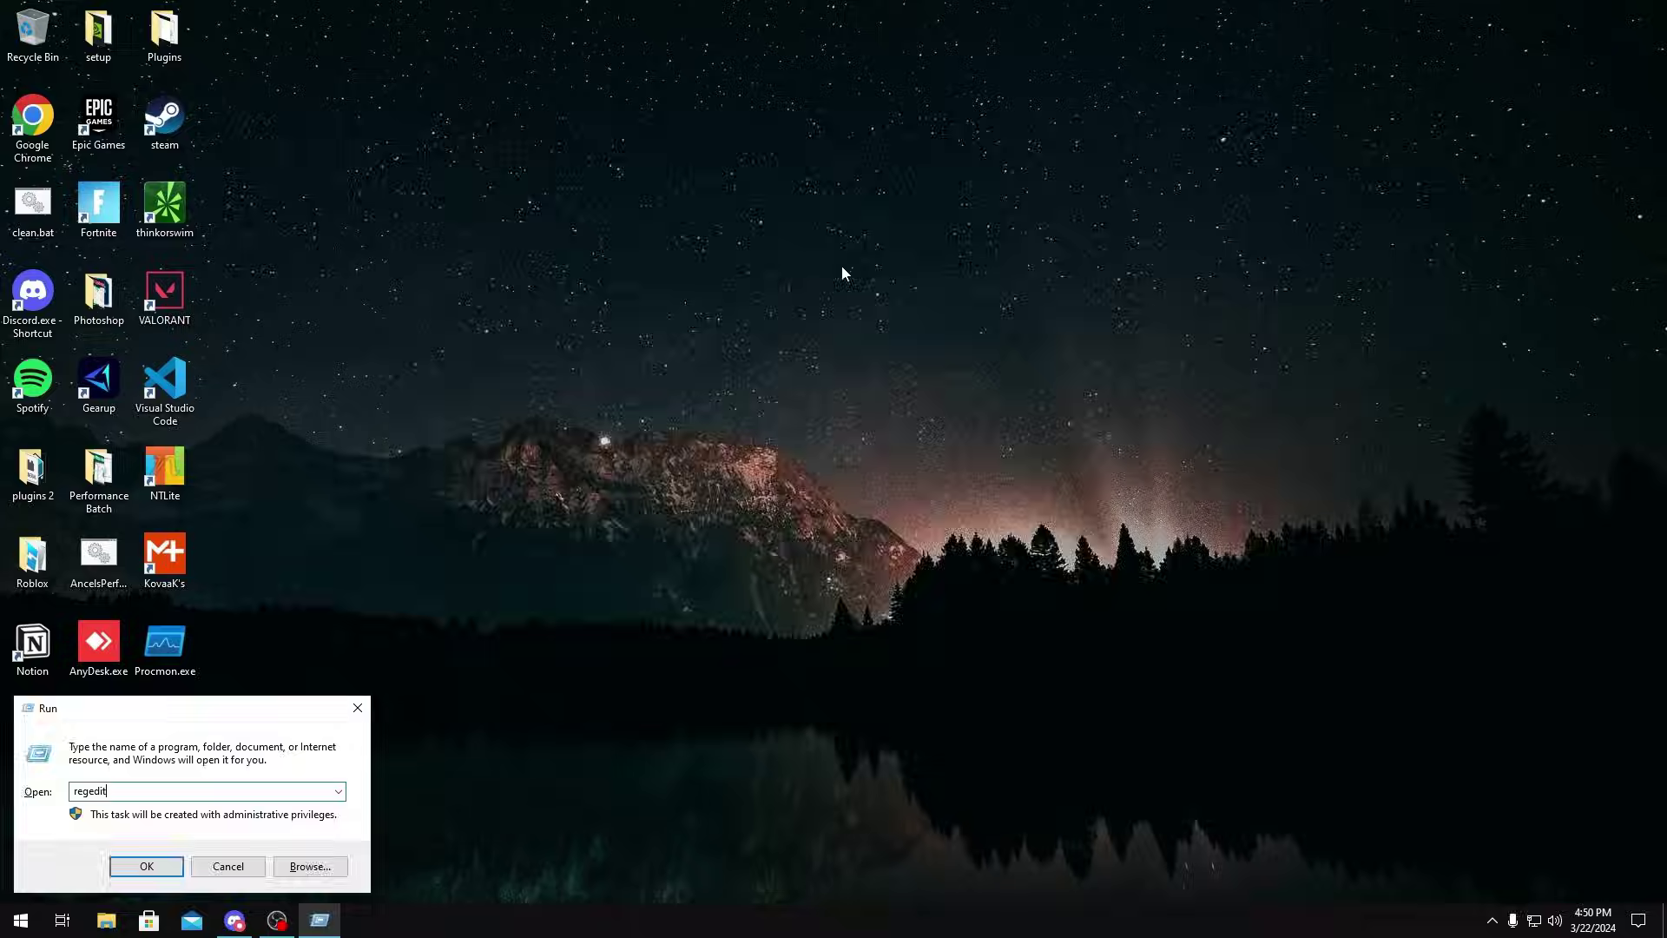
pyautogui.press('Return')
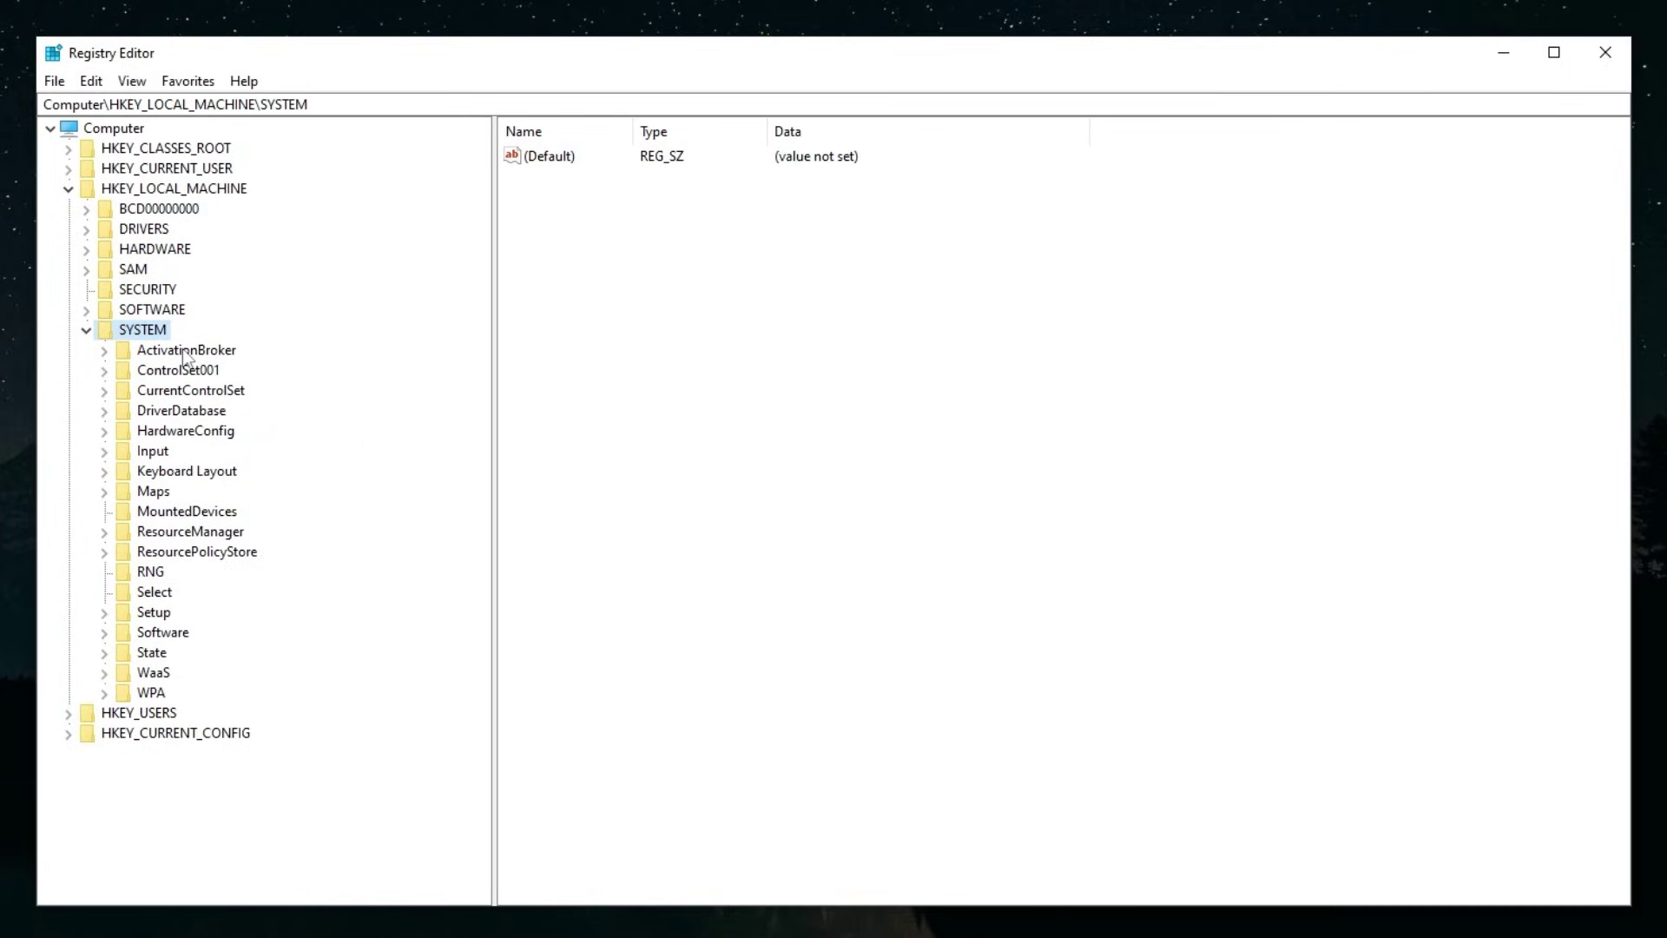
# Navigate to HKEY_LOCAL_MACHINE\SYSTEM\CurrentControlSet\Services\NDIS\Parameters
pyautogui.click(104, 391)
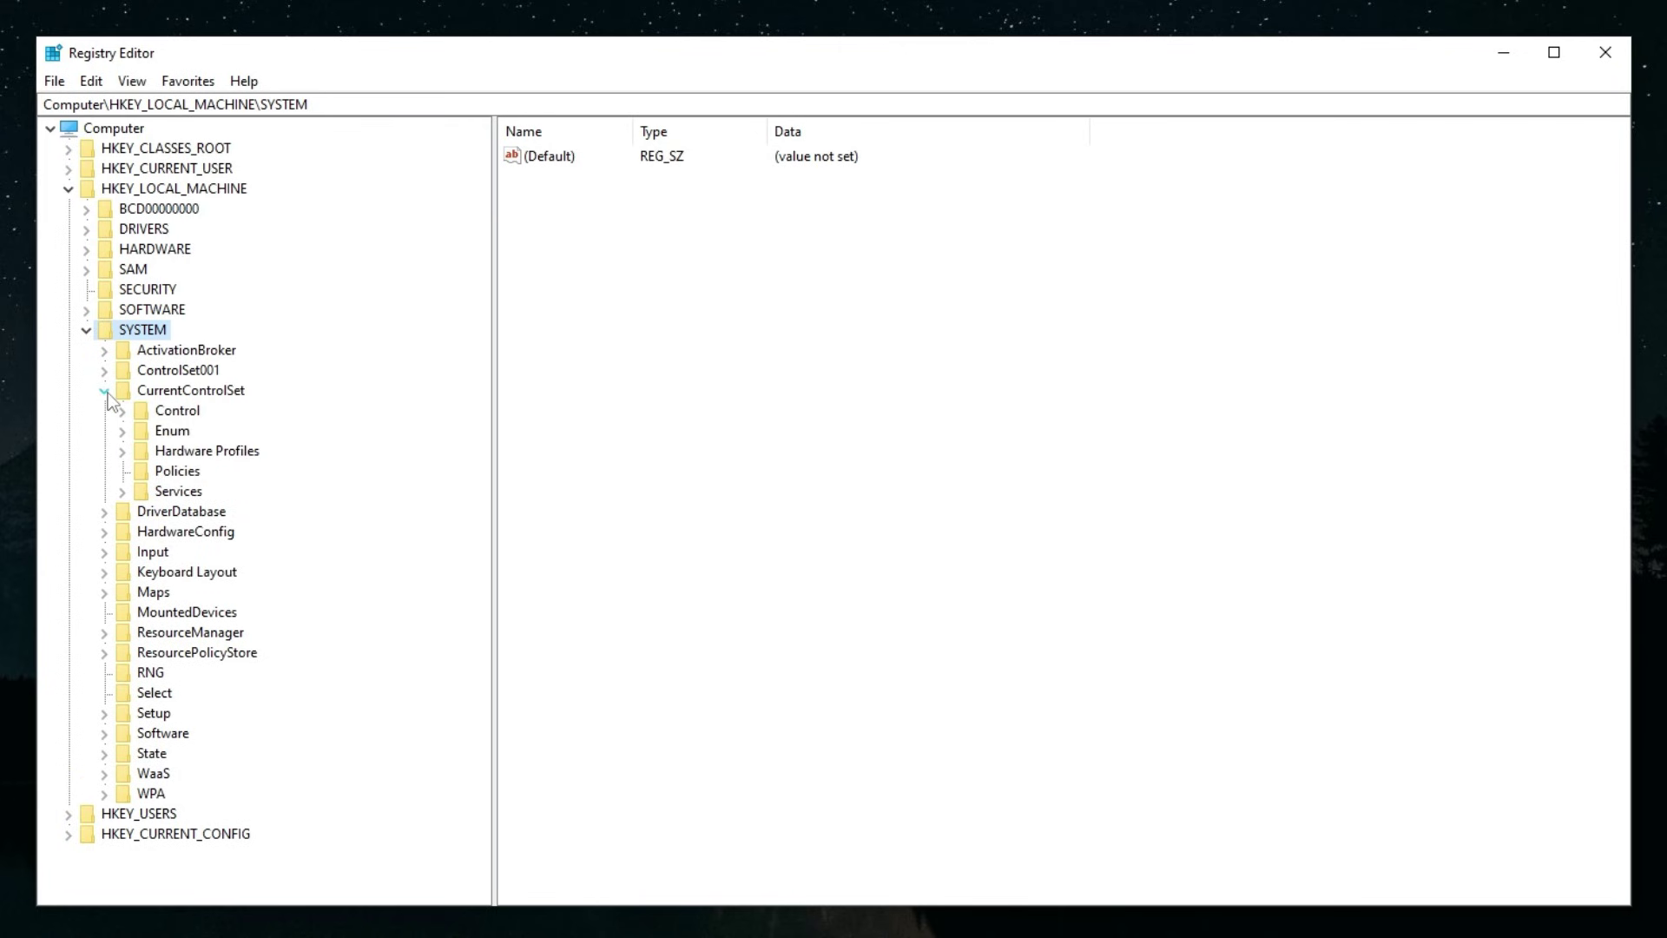
pyautogui.click(122, 491)
pyautogui.click(182, 471)
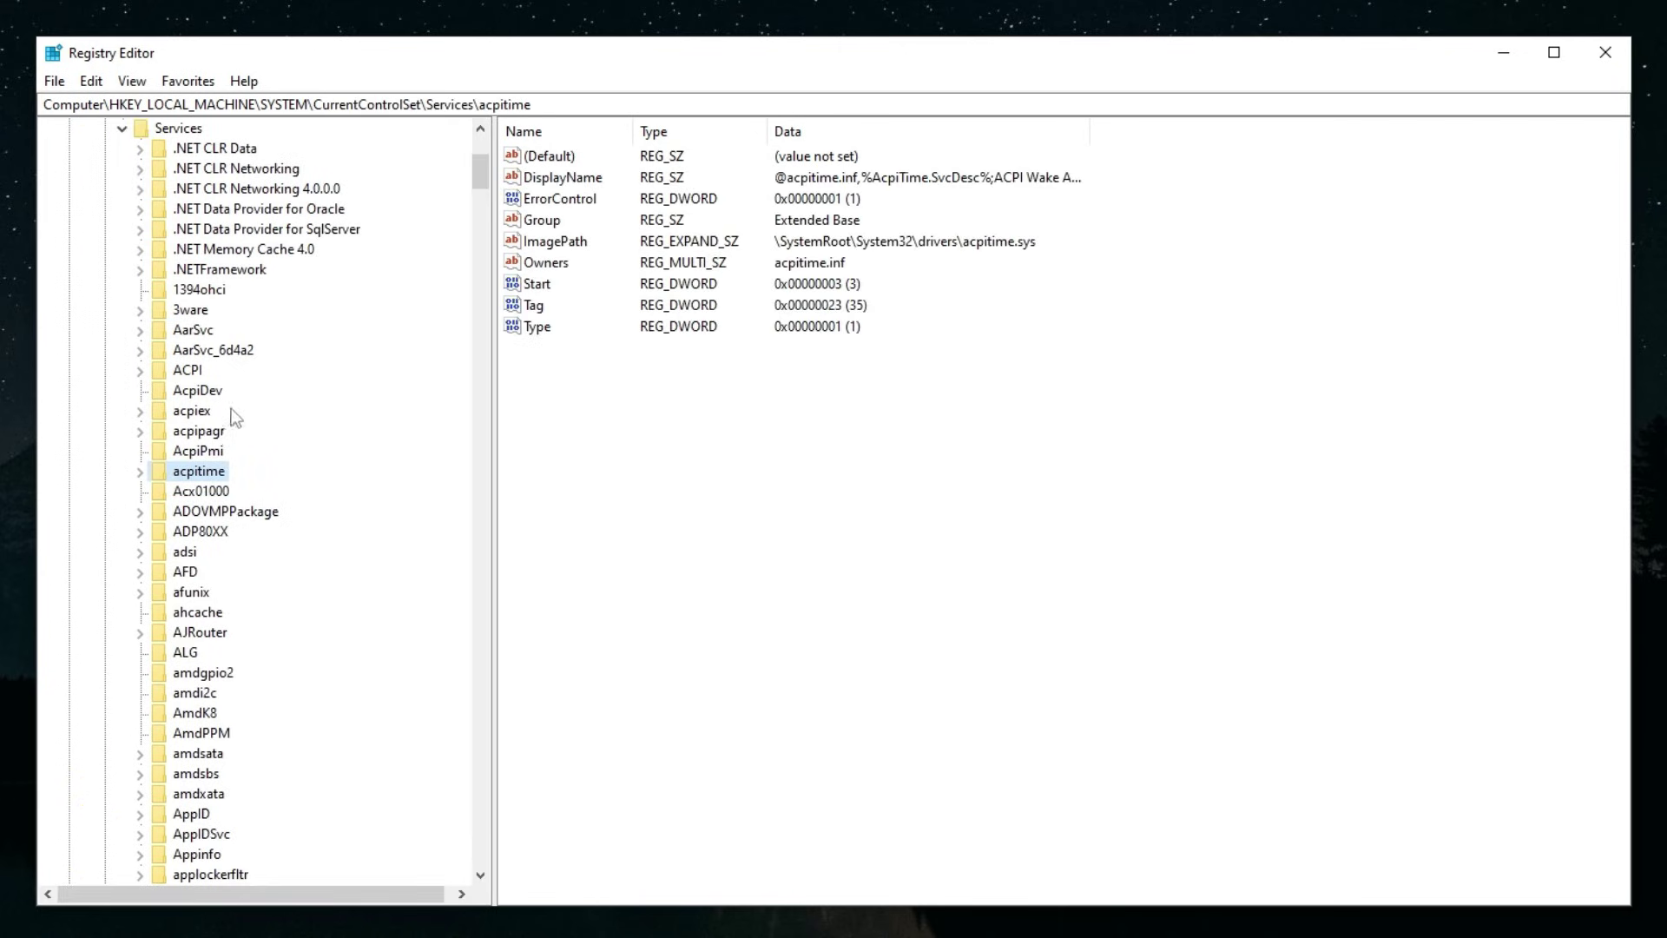
pyautogui.press('n')
pyautogui.press('d')
pyautogui.scroll(-8, 175, 402)
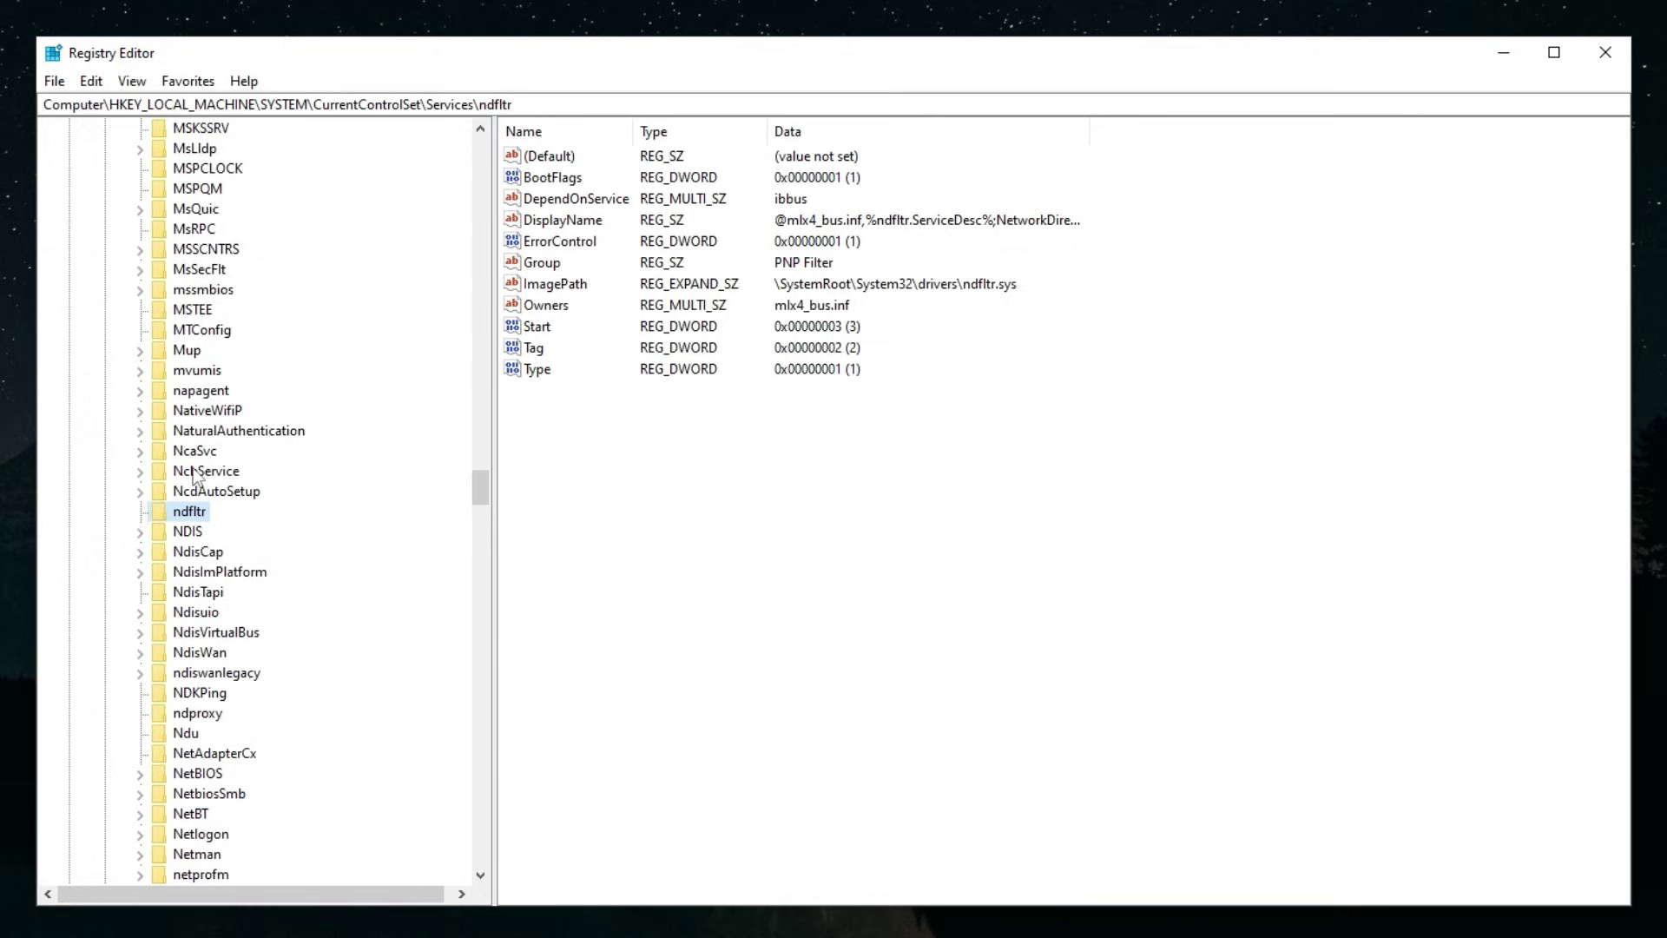
pyautogui.click(177, 409)
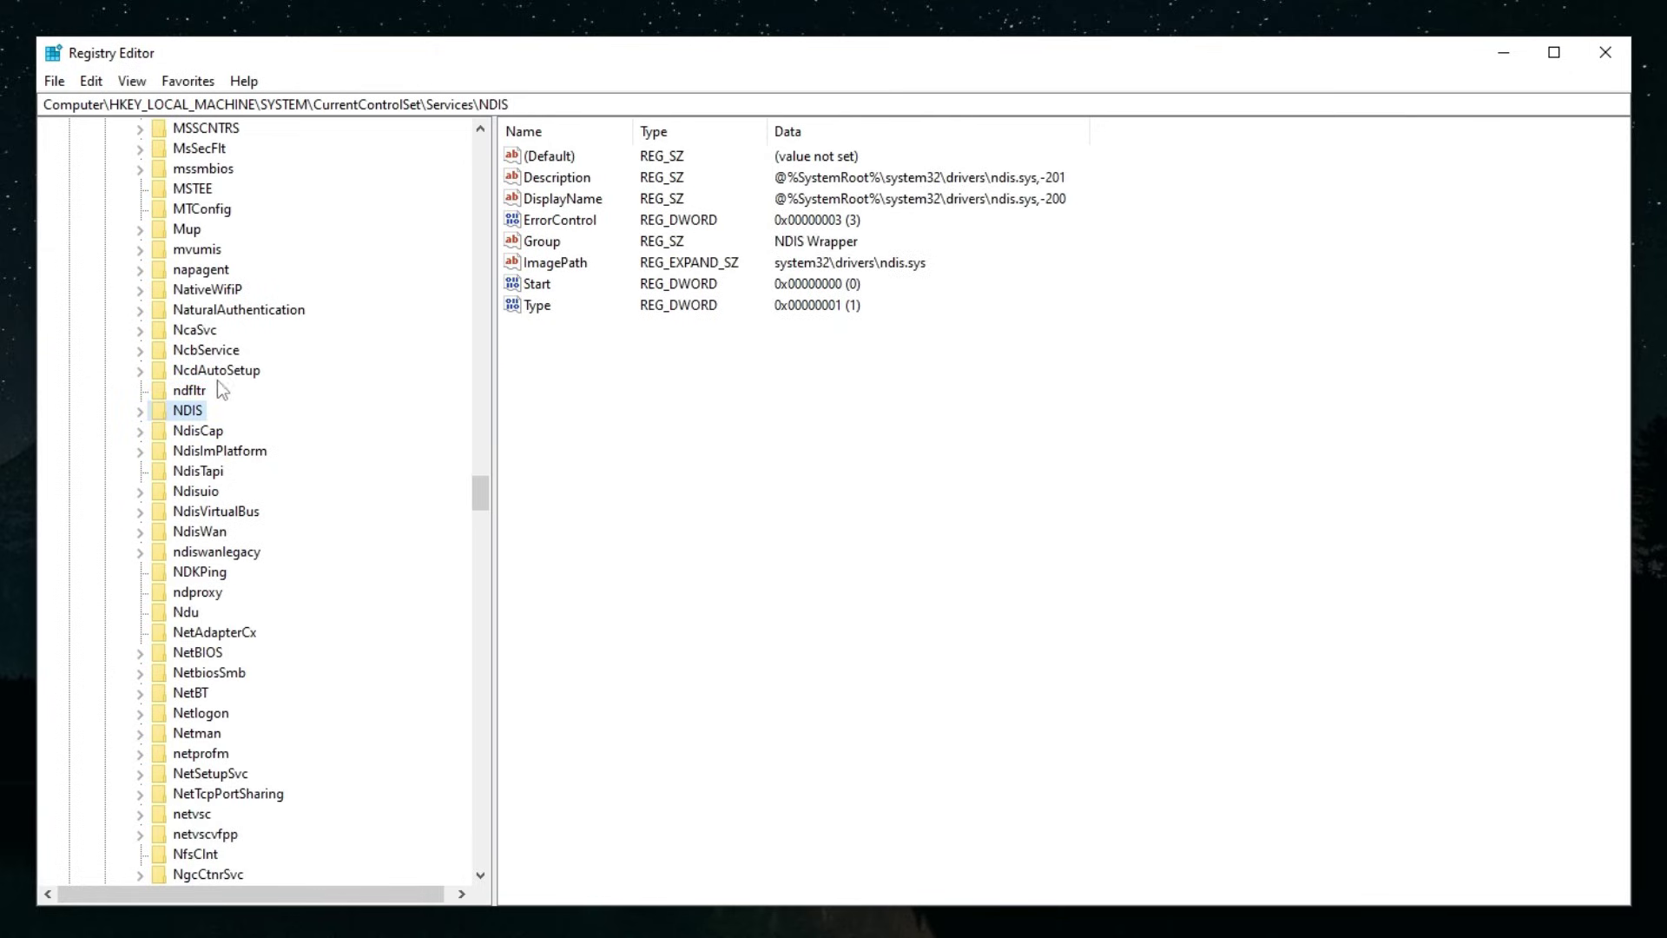
pyautogui.click(142, 412)
pyautogui.click(216, 455)
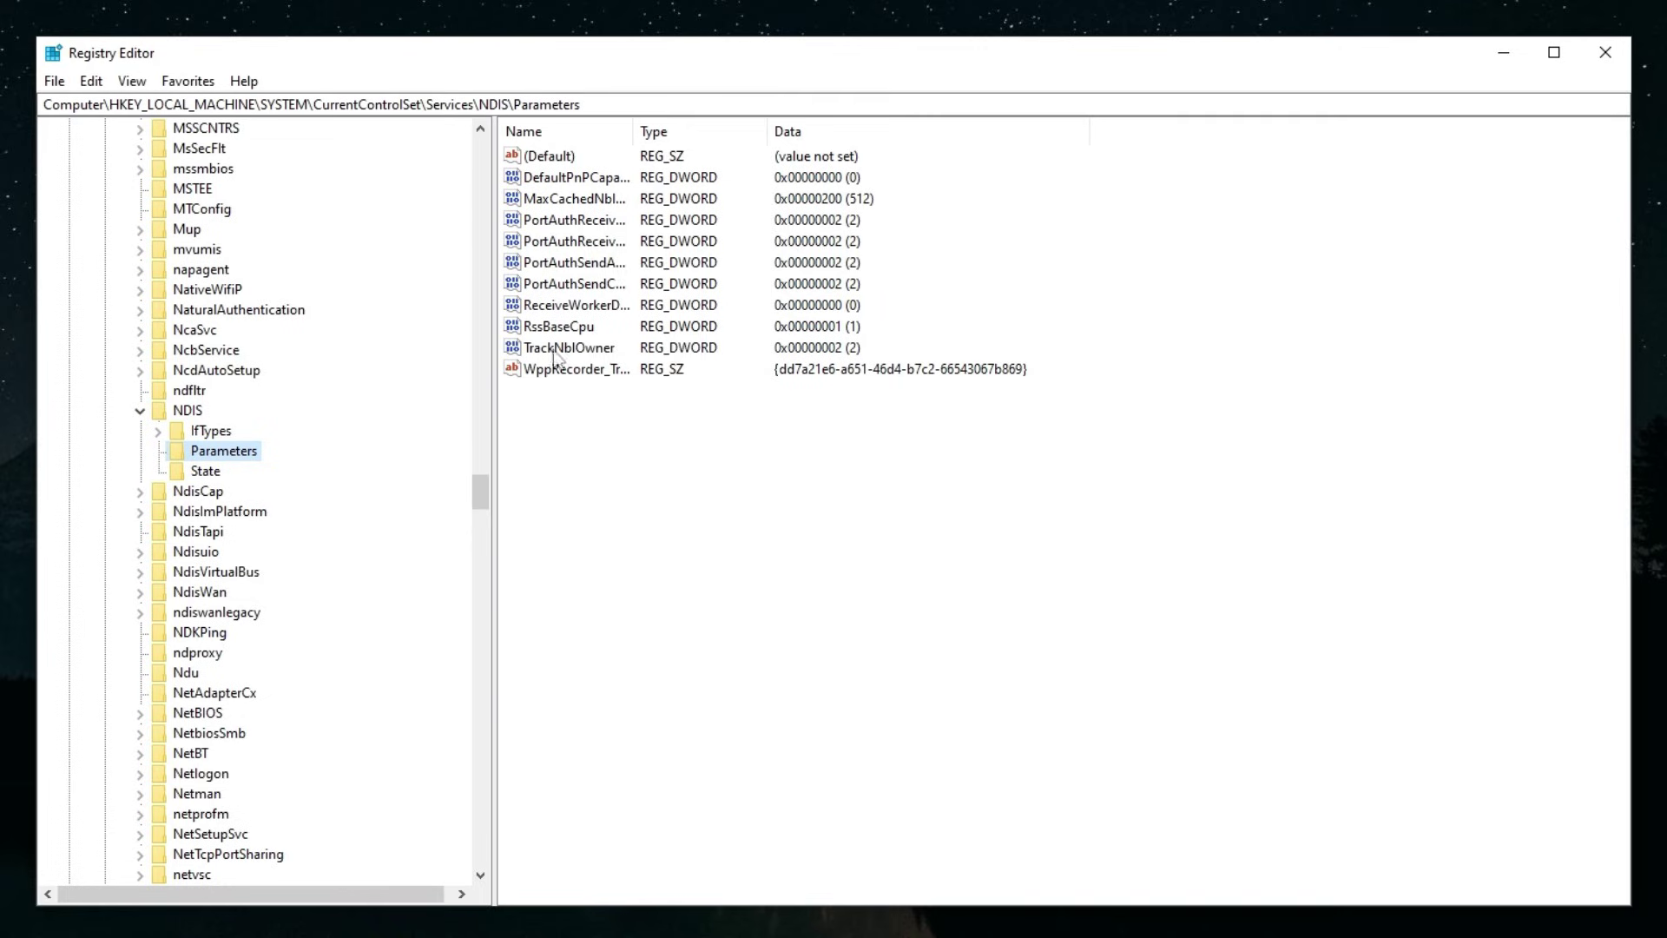
# Change the TrackNblOwner value data from 2 to 0
pyautogui.click(585, 352)
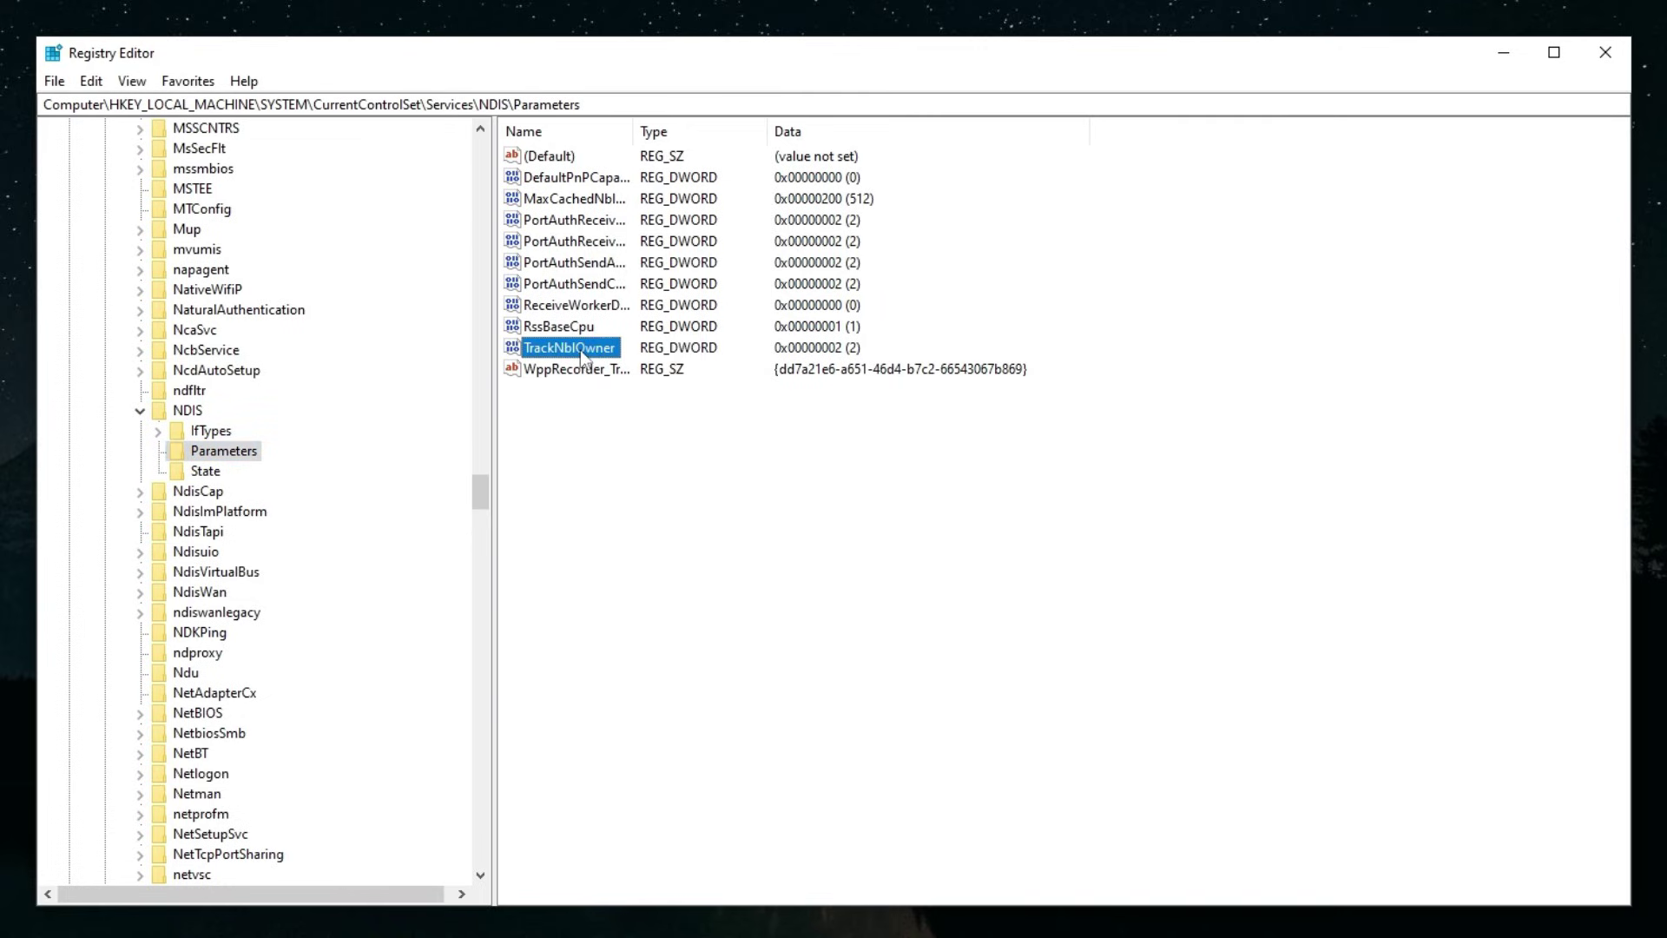
pyautogui.doubleClick(587, 350)
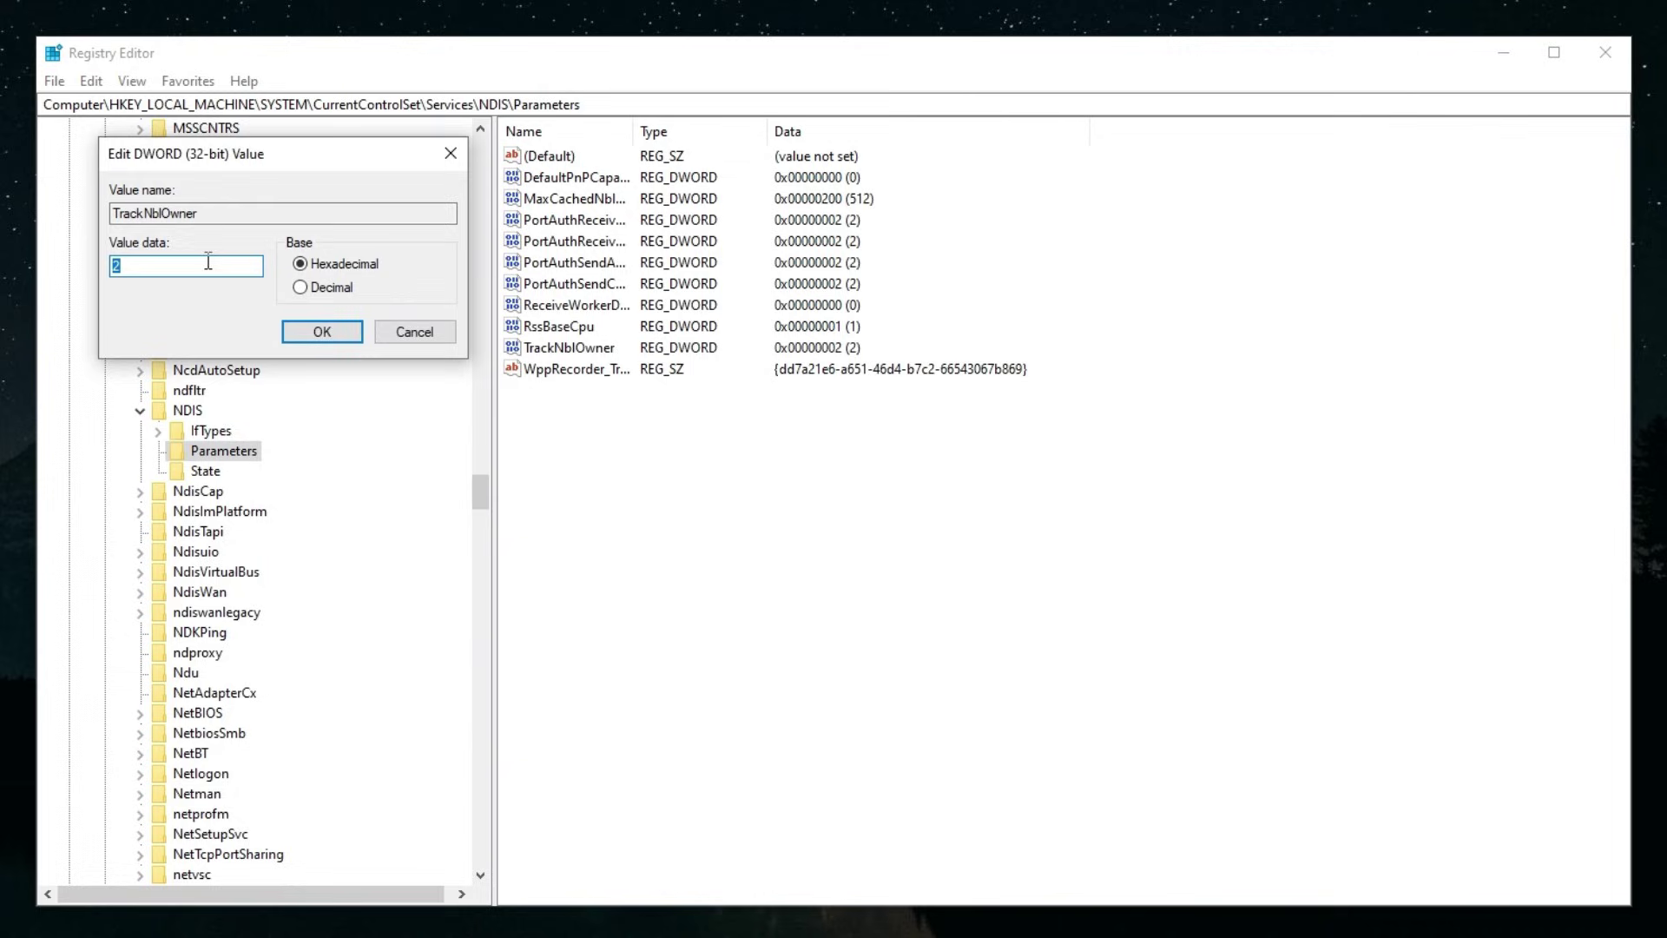
pyautogui.write('0')
pyautogui.click(322, 332)
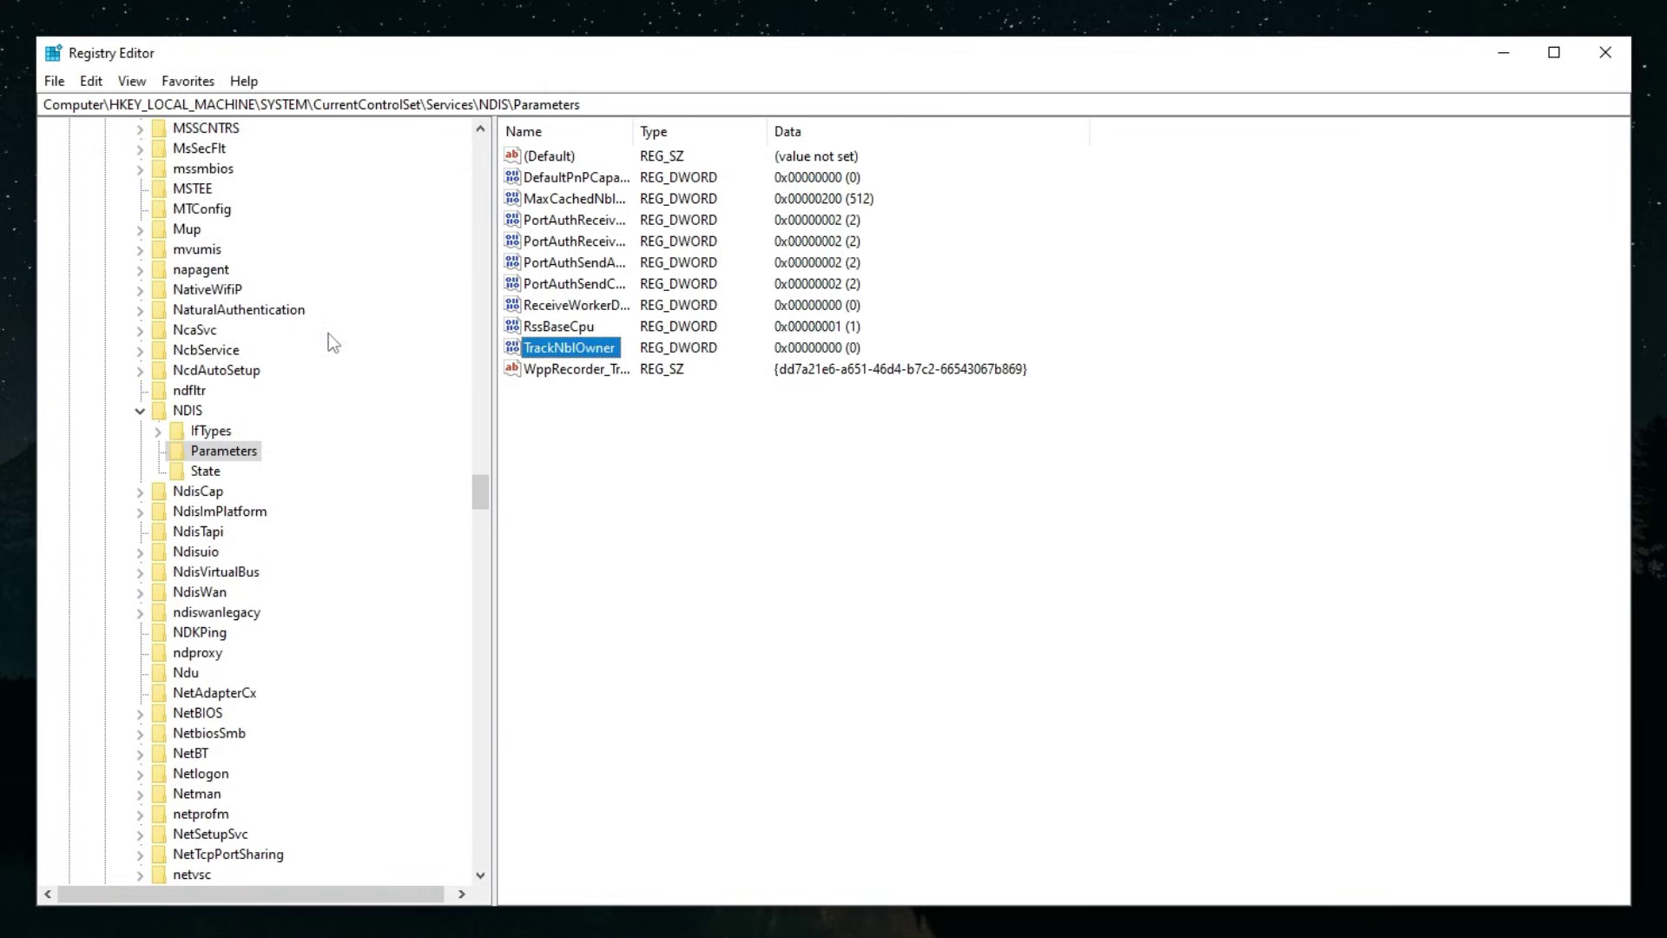
# Try adding a new DWORD named TrackNblOwner and dismiss the duplicate-name error
pyautogui.rightClick(607, 432)
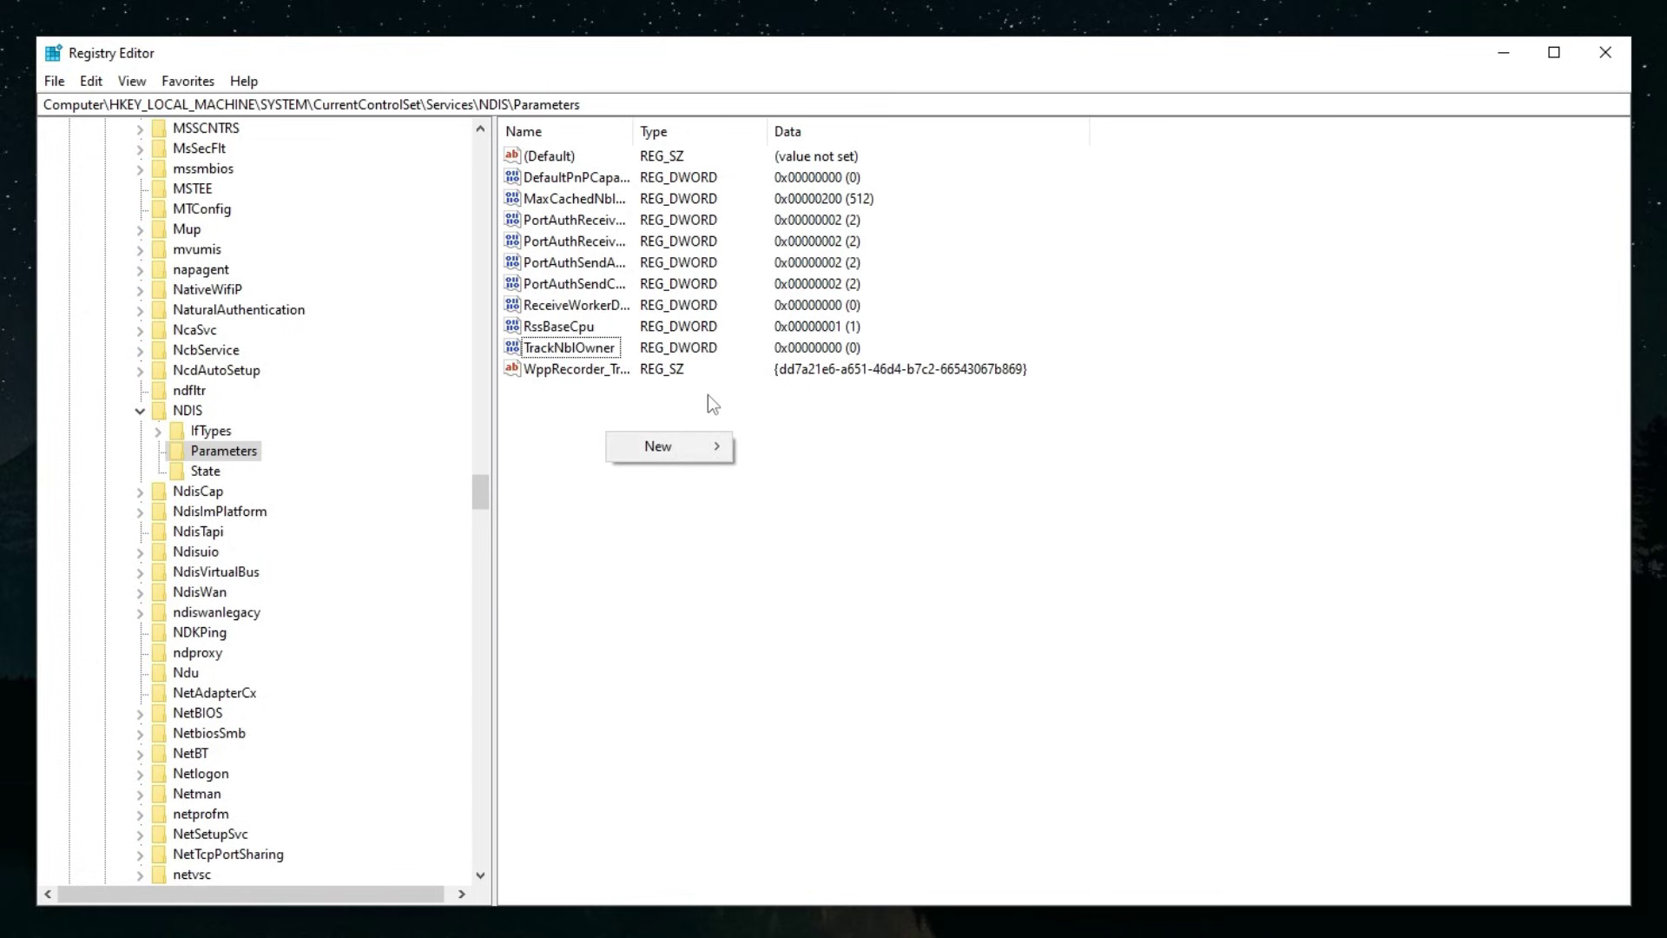
pyautogui.moveTo(679, 451)
pyautogui.click(817, 529)
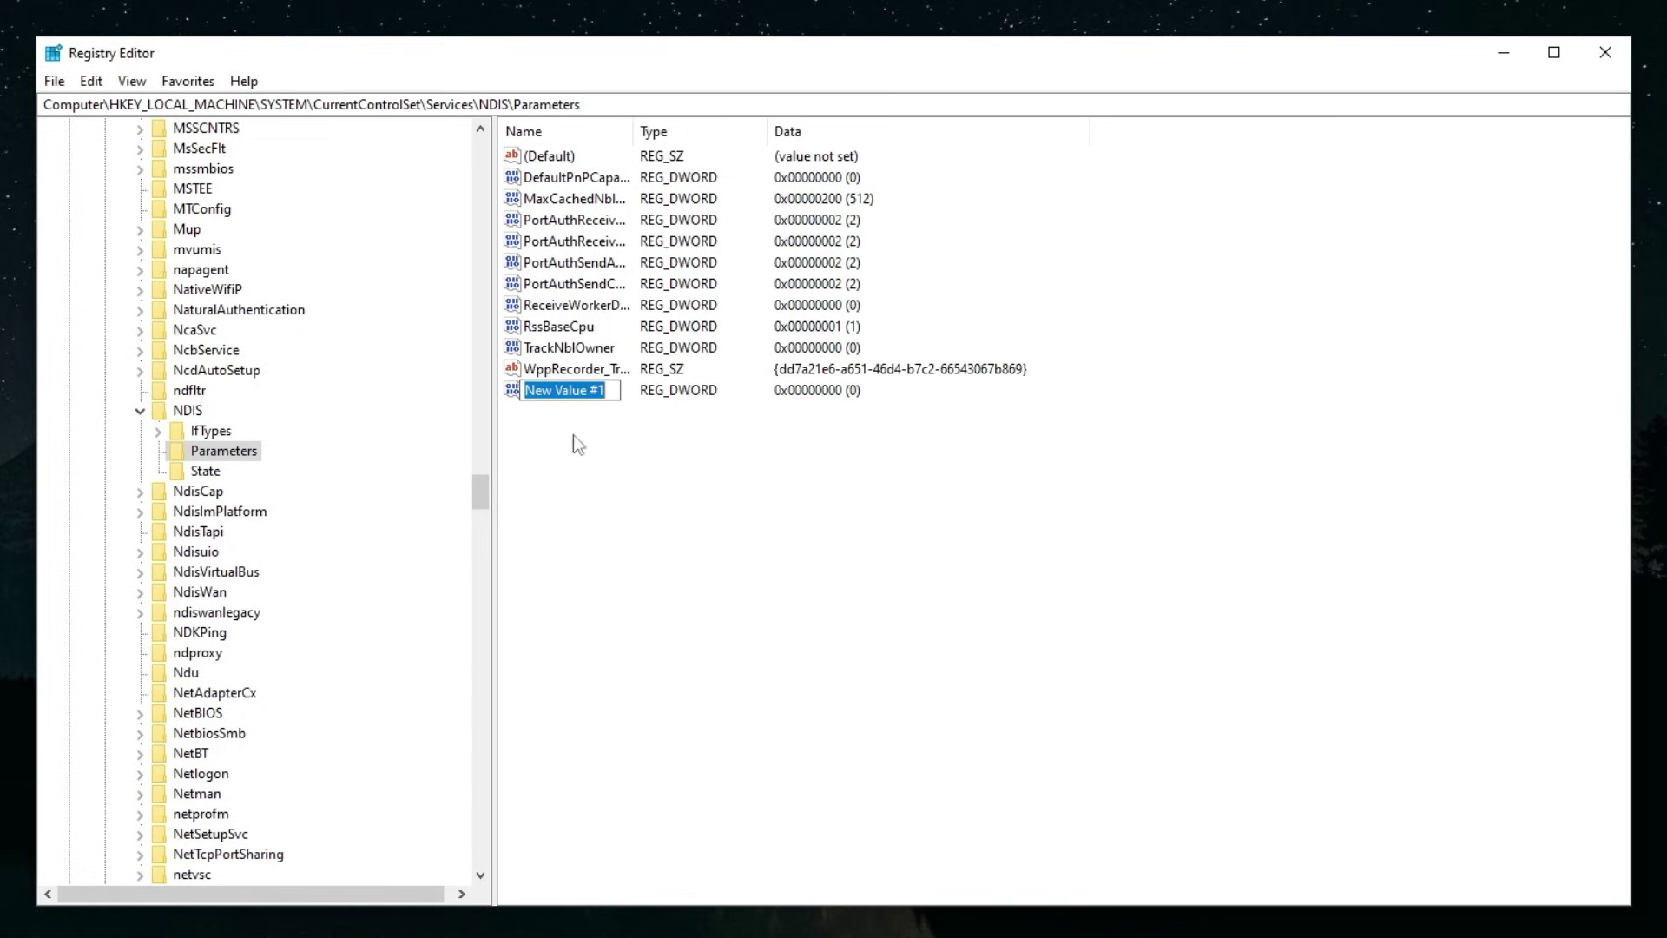
pyautogui.write('TrackNblOwner')
pyautogui.doubleClick(630, 386)
pyautogui.click(631, 393)
pyautogui.click(627, 406)
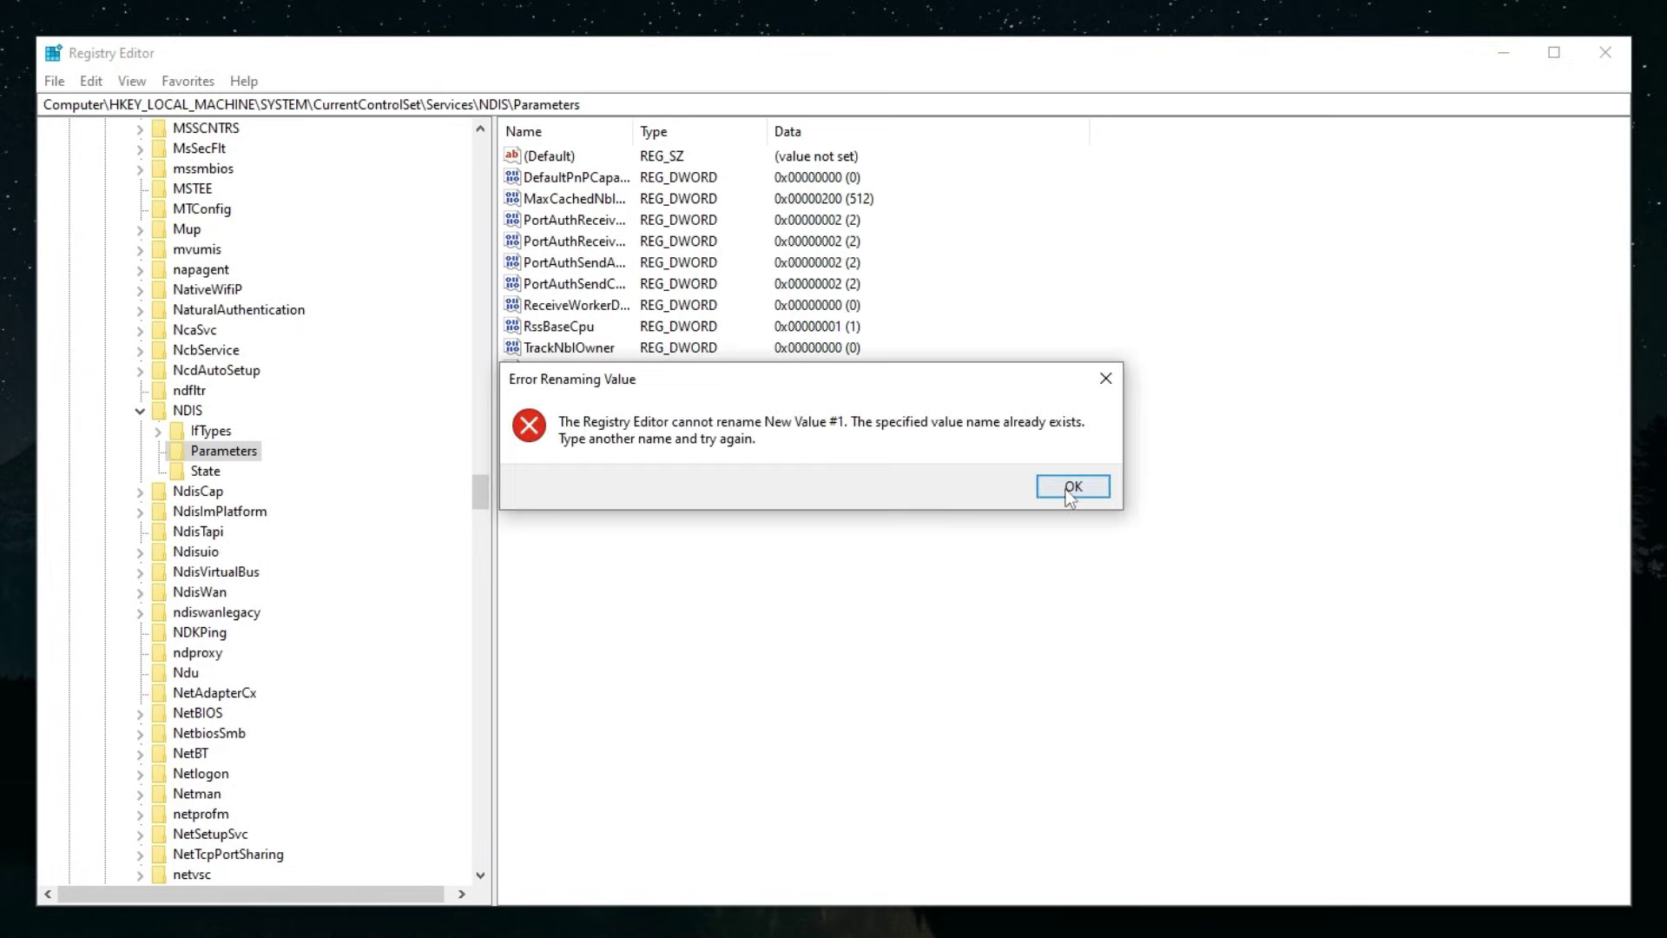
pyautogui.click(1071, 488)
# Delete the leftover New Value #1
pyautogui.rightClick(620, 390)
pyautogui.click(643, 462)
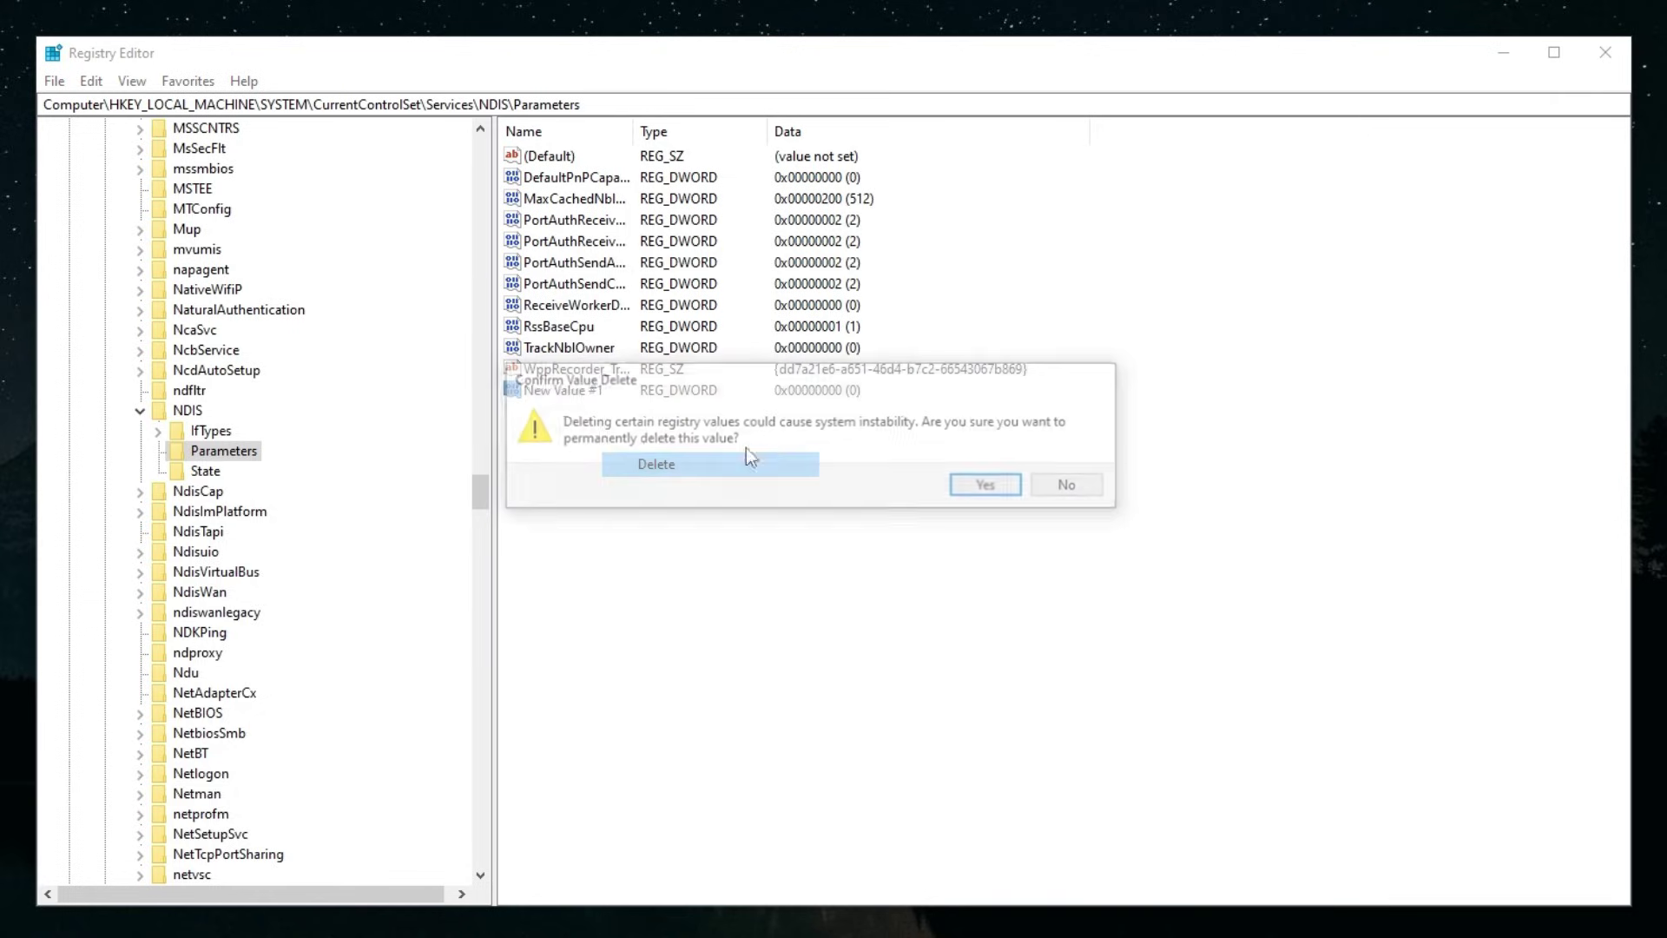
pyautogui.click(983, 489)
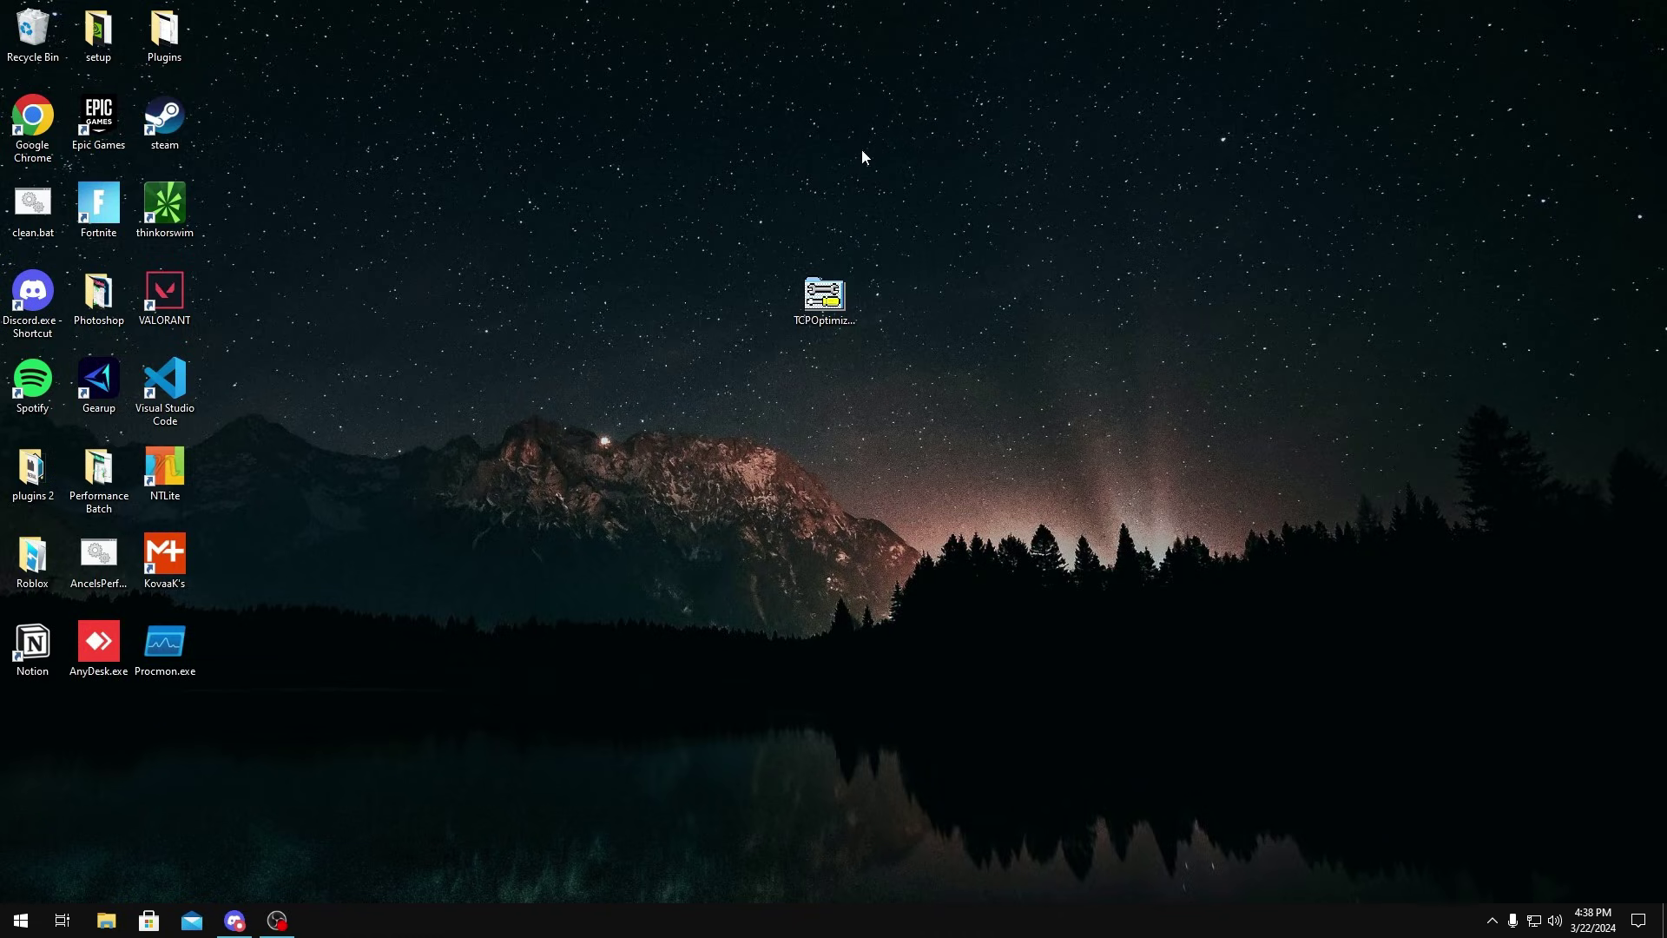
# Highlight the speedguide.net TCP Optimizer link in Discord's #programs channel, then minimize Discord
pyautogui.moveTo(719, 199); pyautogui.dragTo(936, 369)
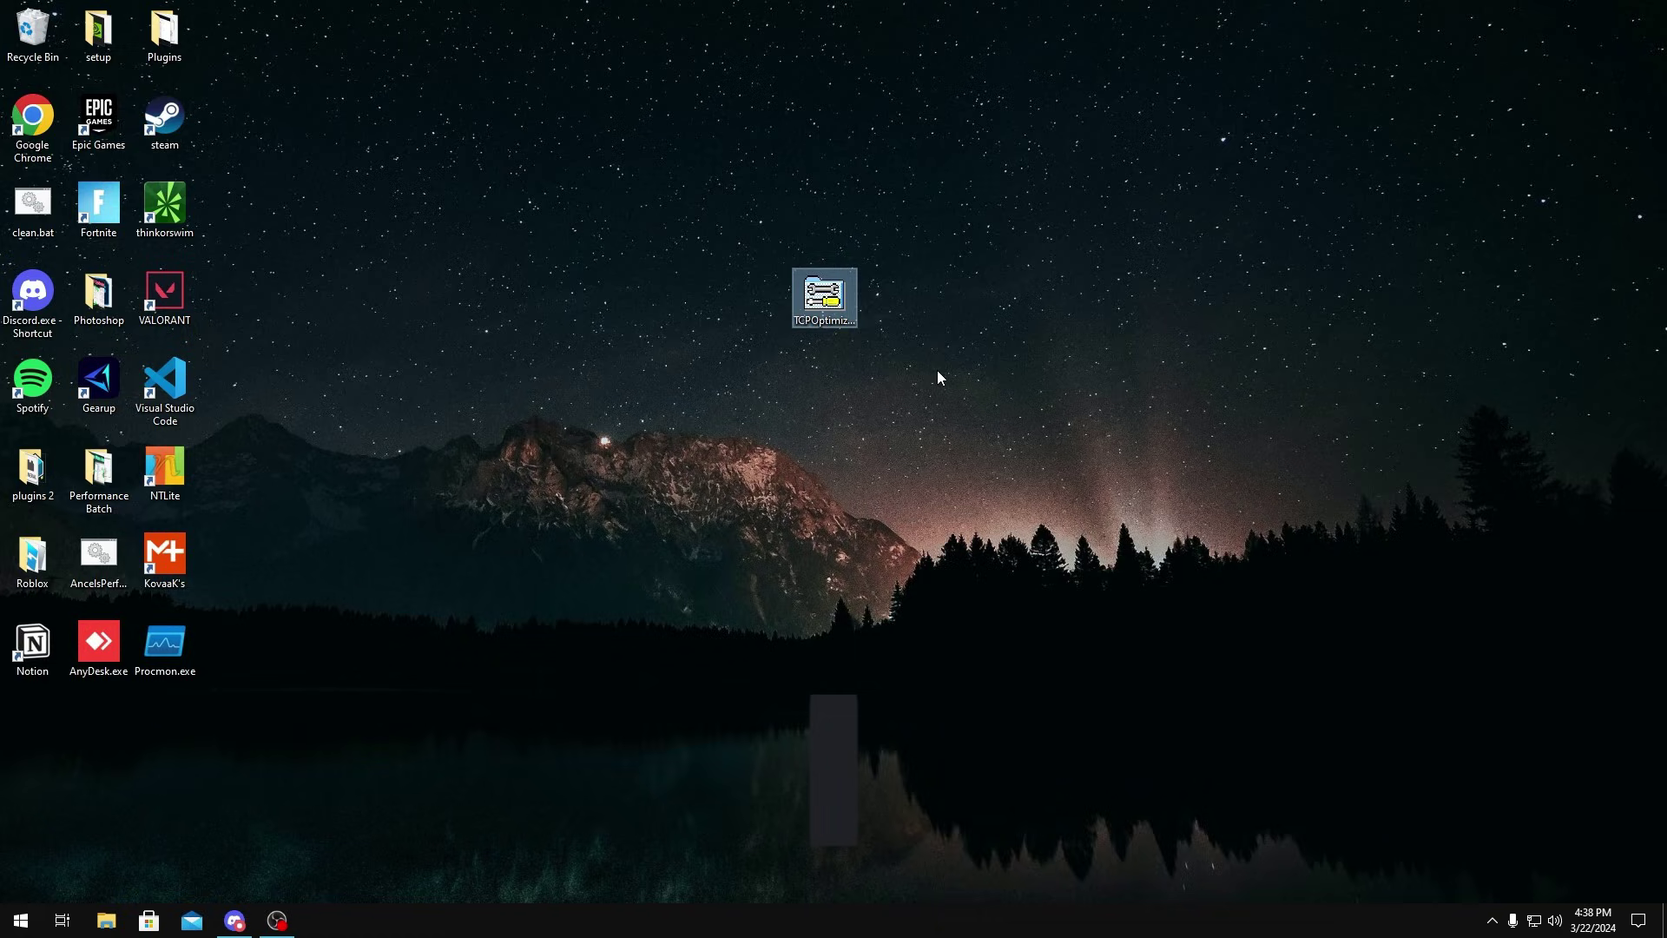
pyautogui.click(935, 370)
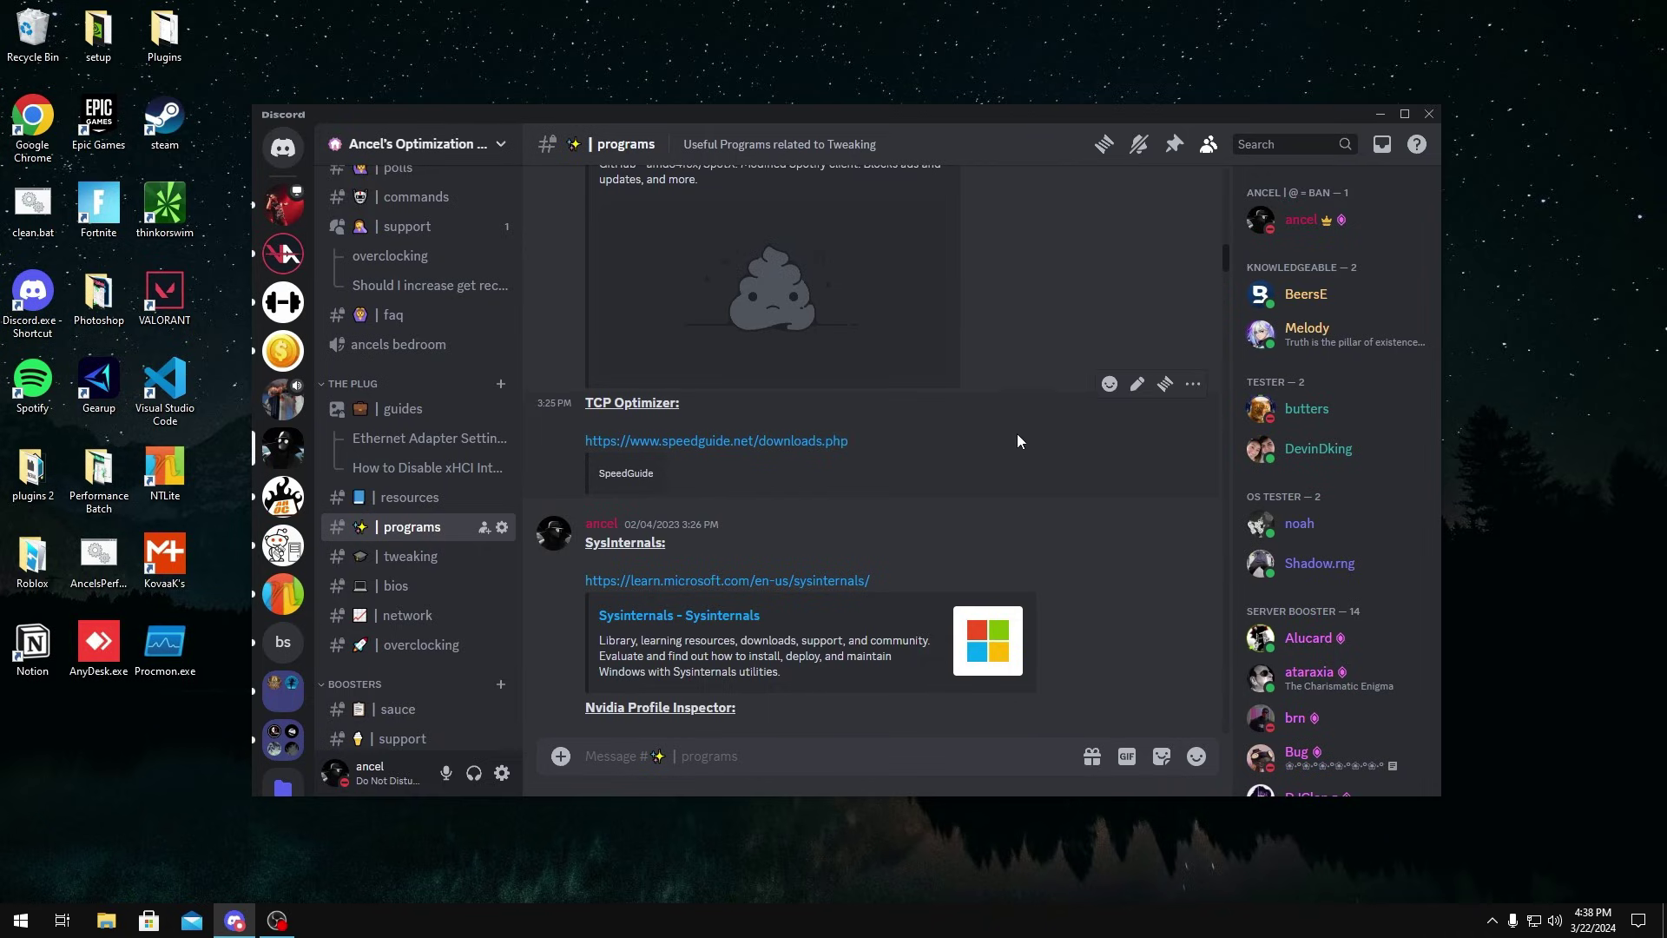
pyautogui.moveTo(959, 449); pyautogui.dragTo(546, 403)
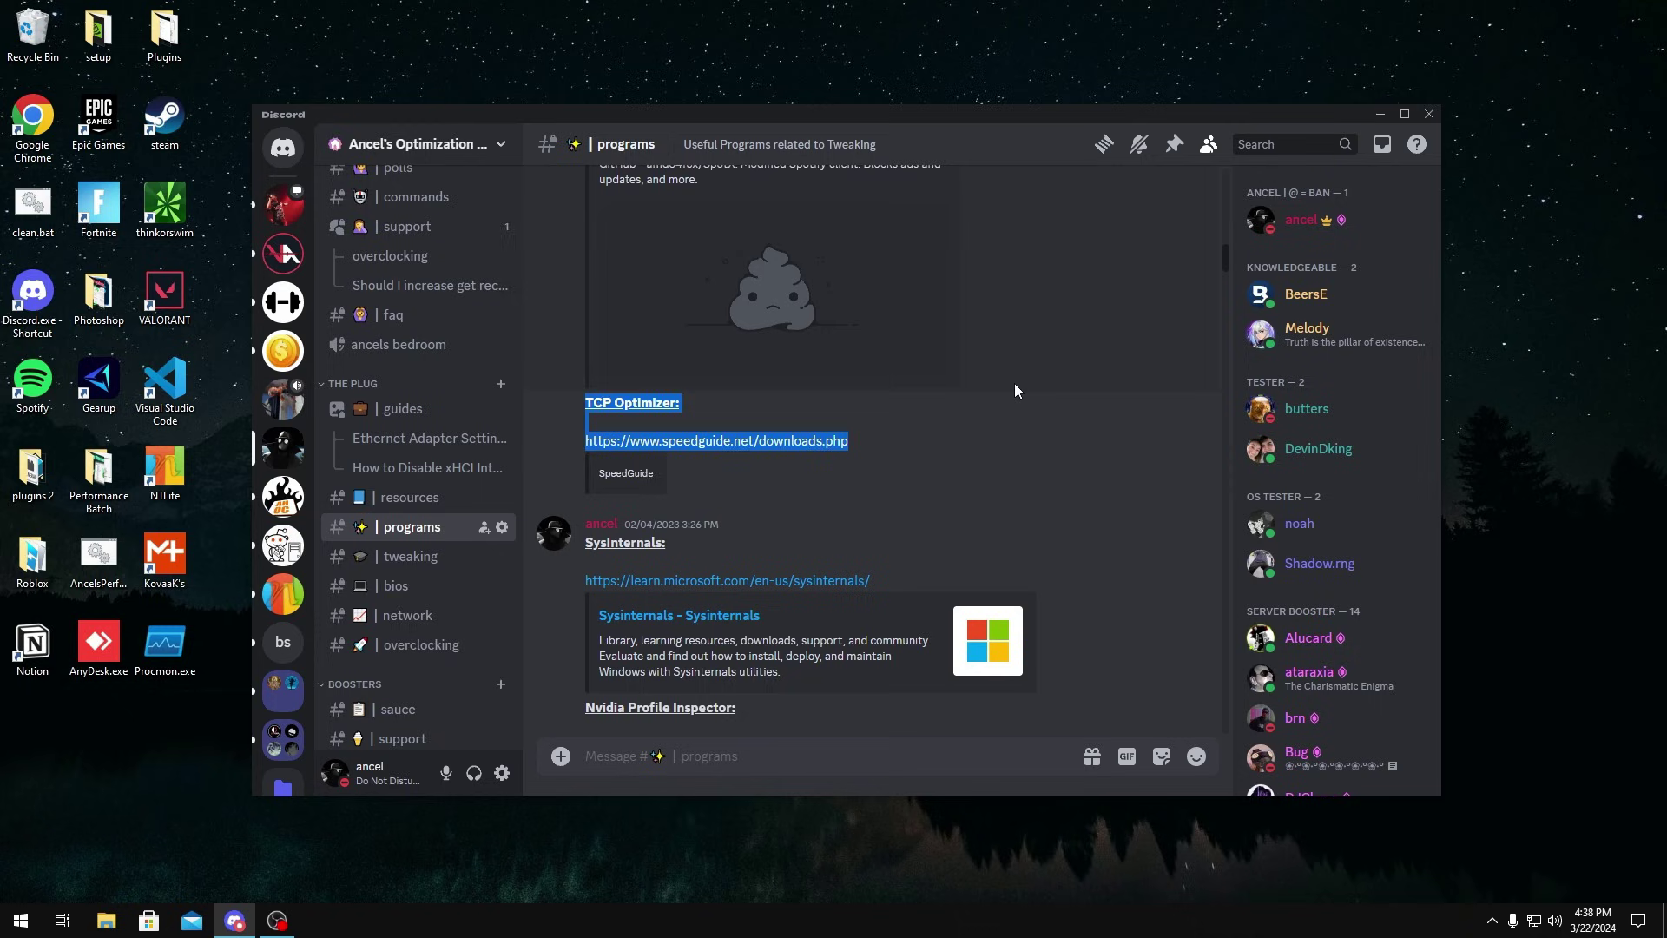
pyautogui.click(1164, 384)
pyautogui.click(1381, 114)
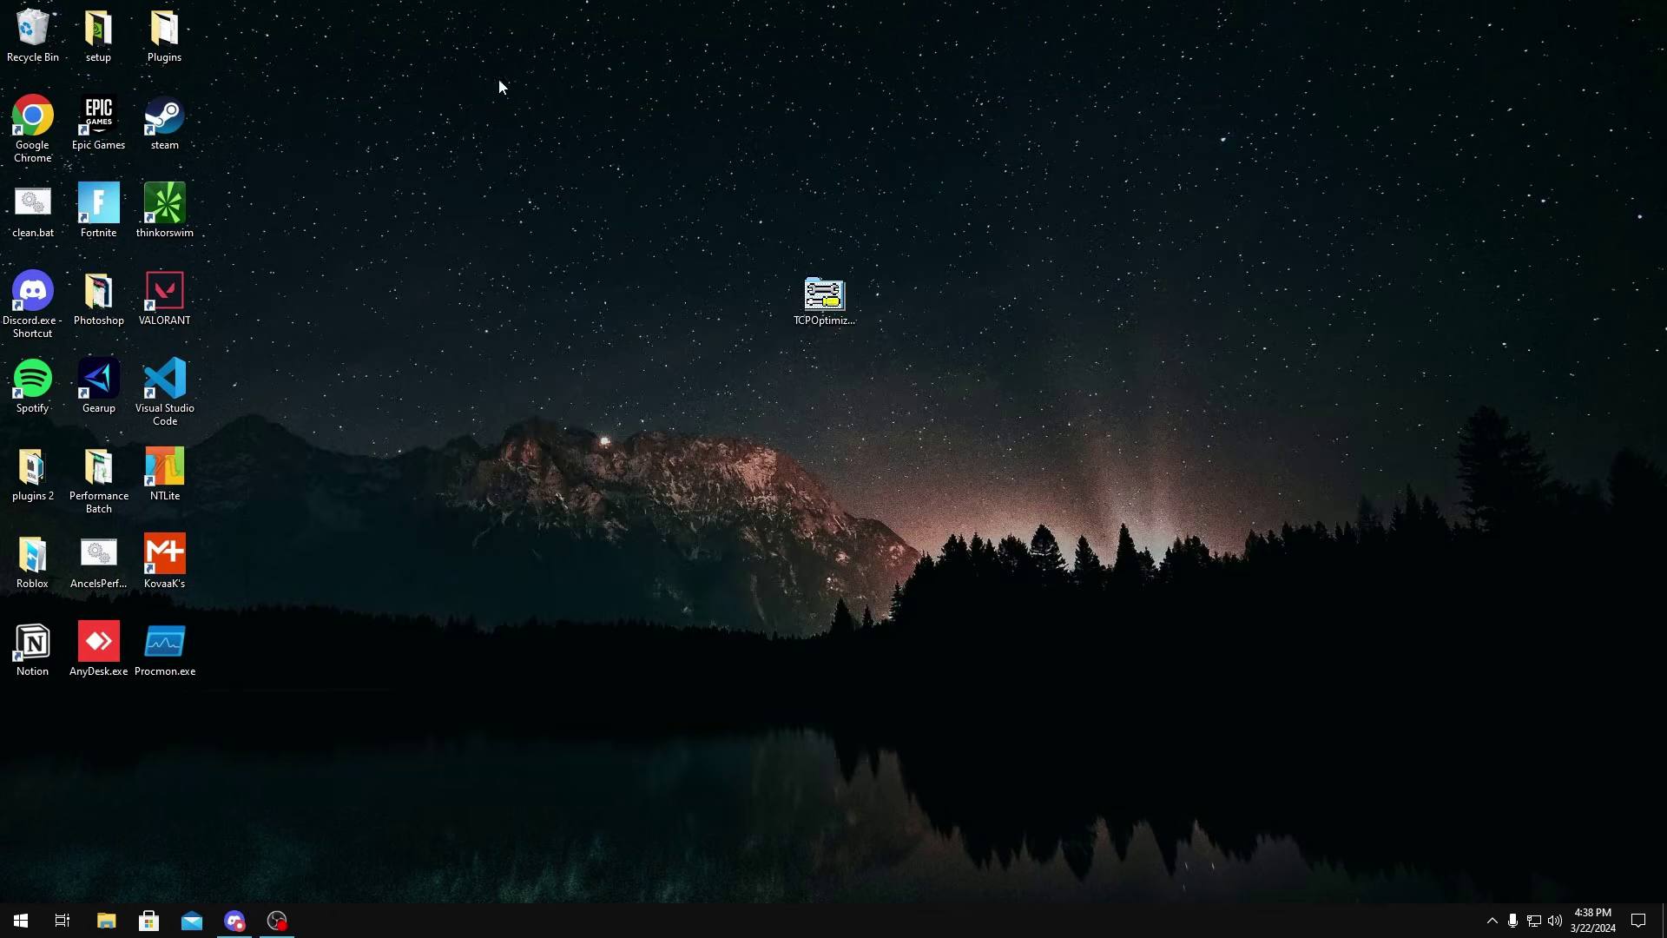
pyautogui.rightClick(826, 297)
# Launch SG TCP Optimizer, switch to Custom settings, and keep the Realtek adapter selected
pyautogui.click(918, 320)
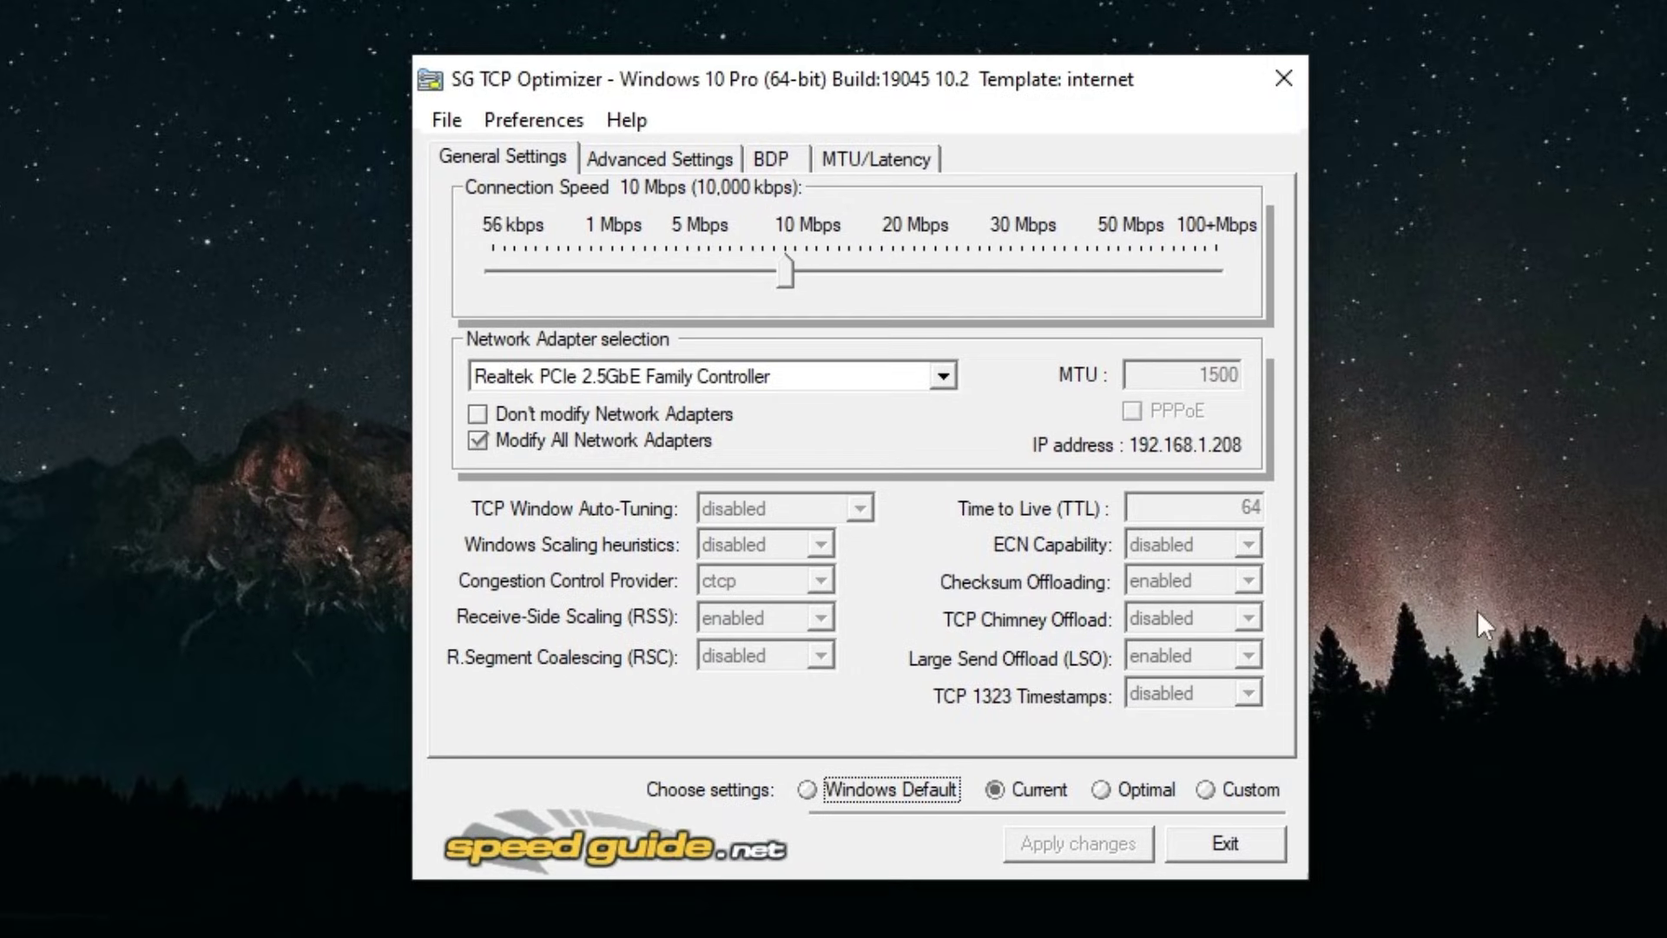
pyautogui.click(1244, 786)
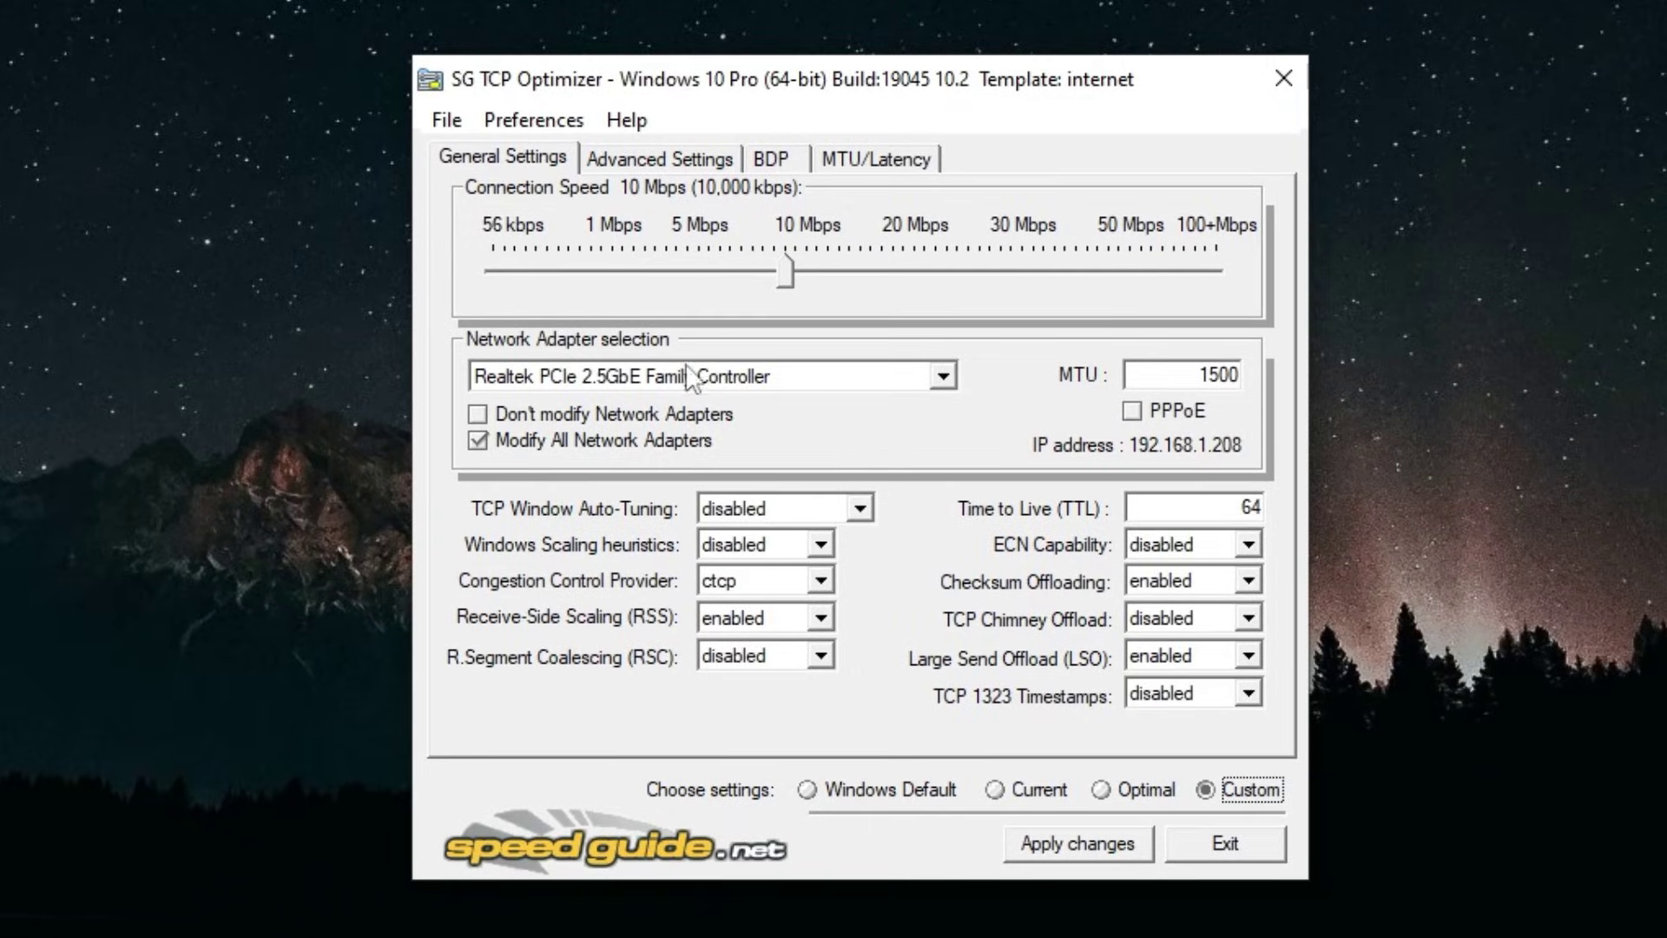
pyautogui.click(721, 380)
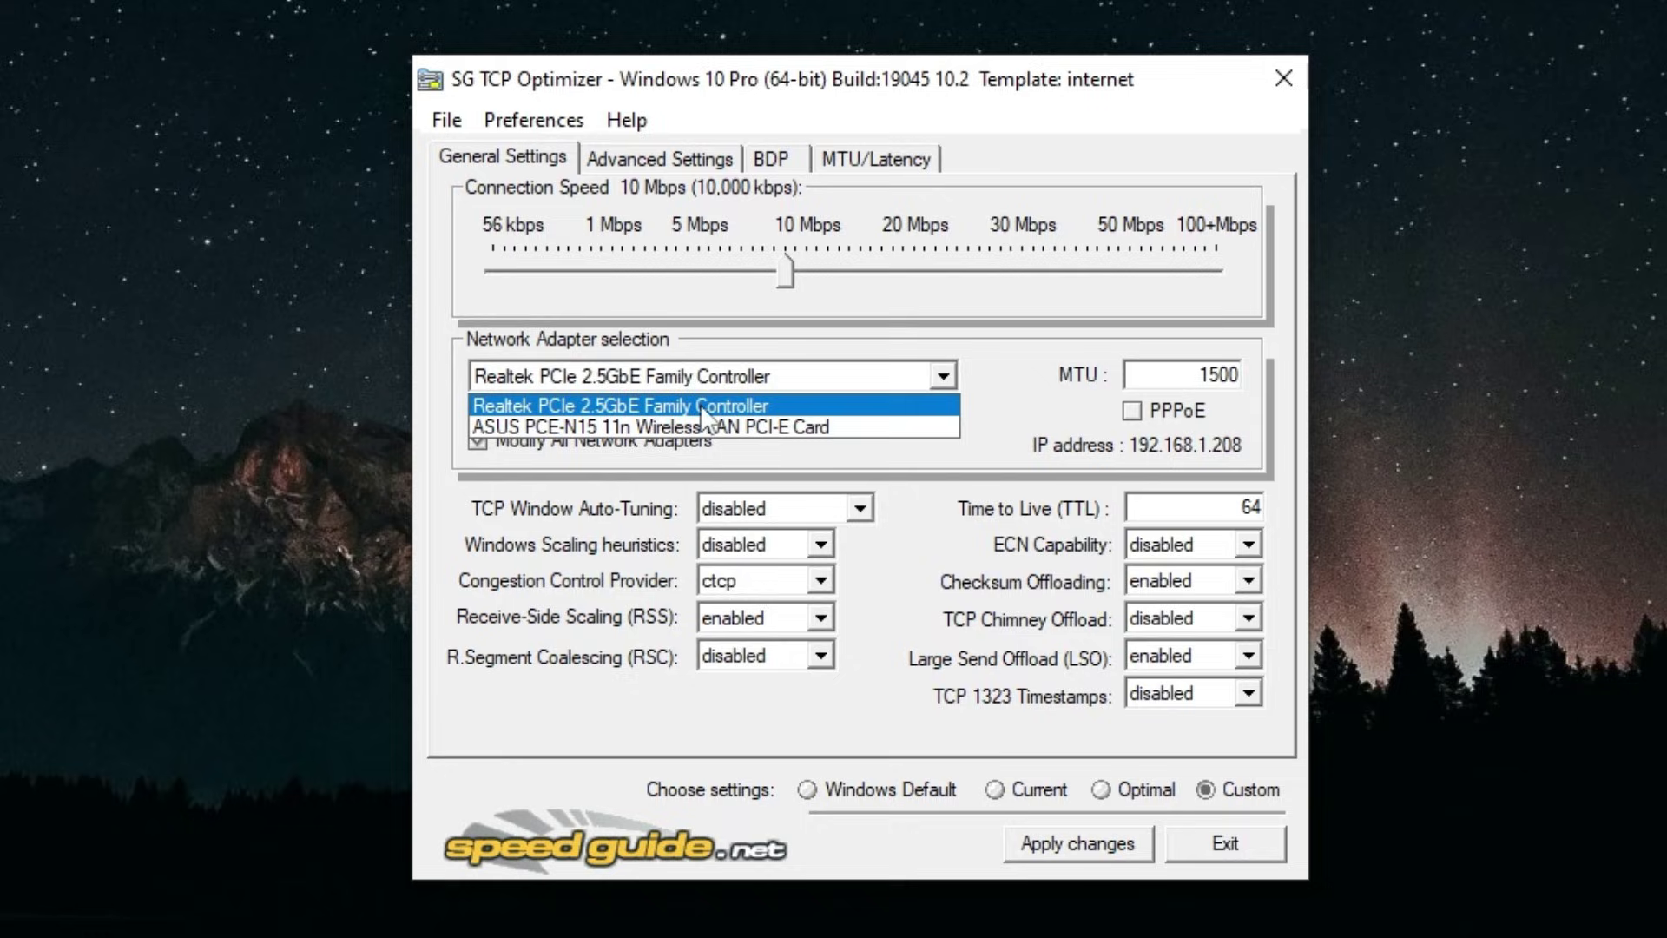
pyautogui.click(710, 405)
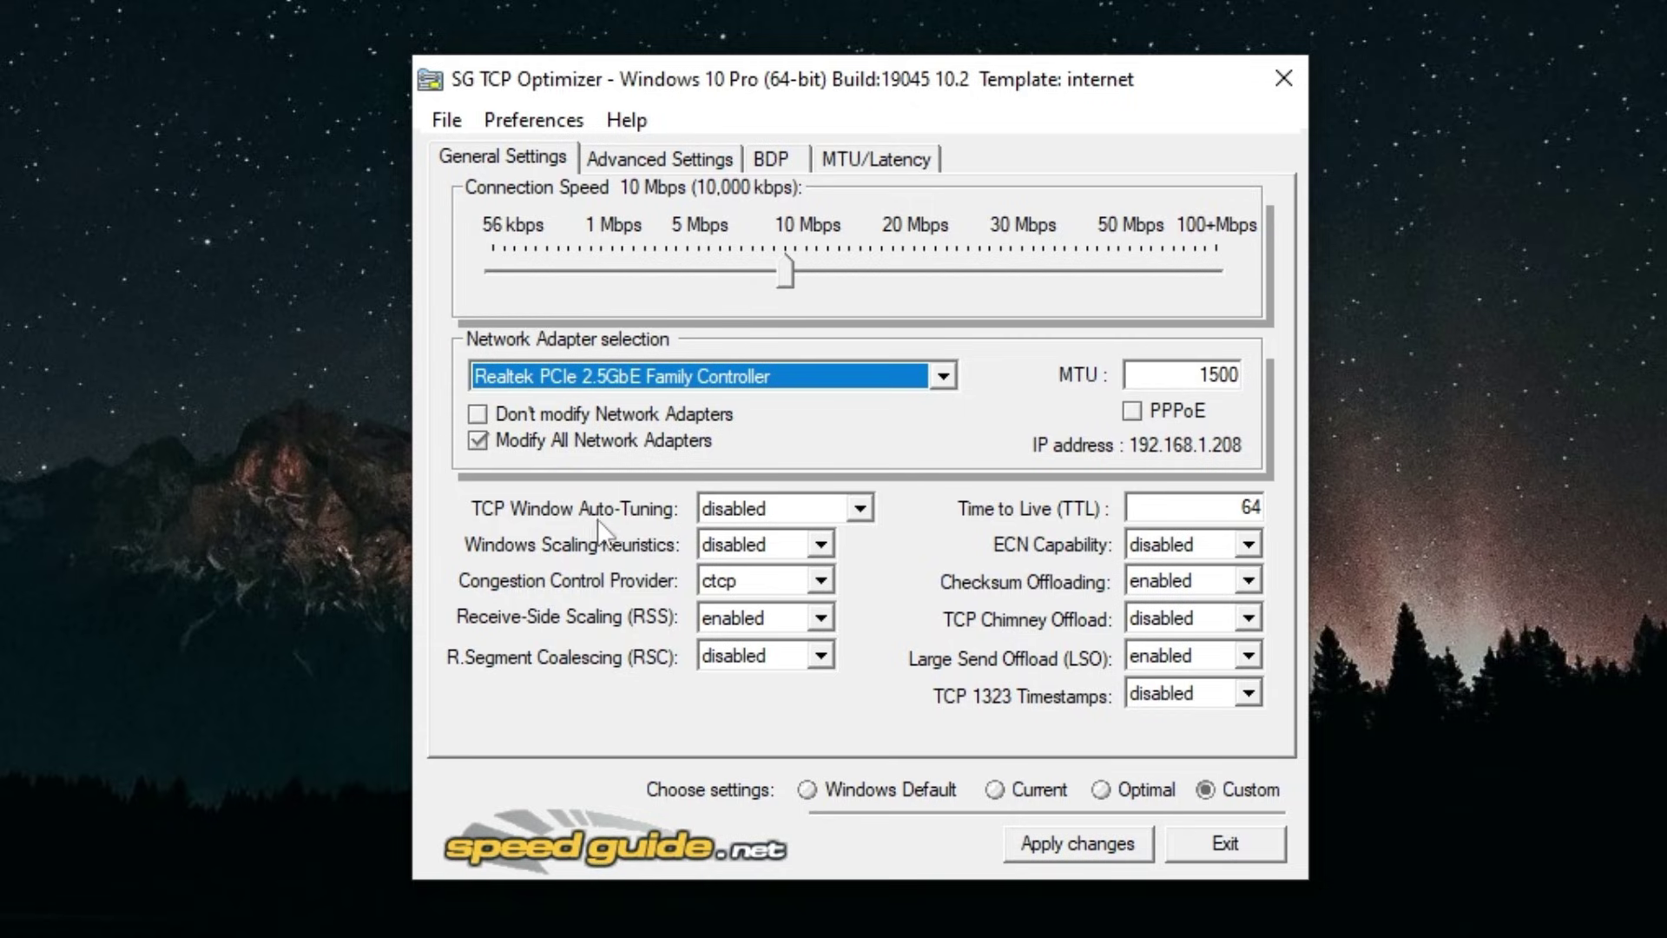
# Disable TCP Window Auto-Tuning and Windows Scaling heuristics, and set Congestion Control Provider to ctcp
pyautogui.moveTo(812, 518)
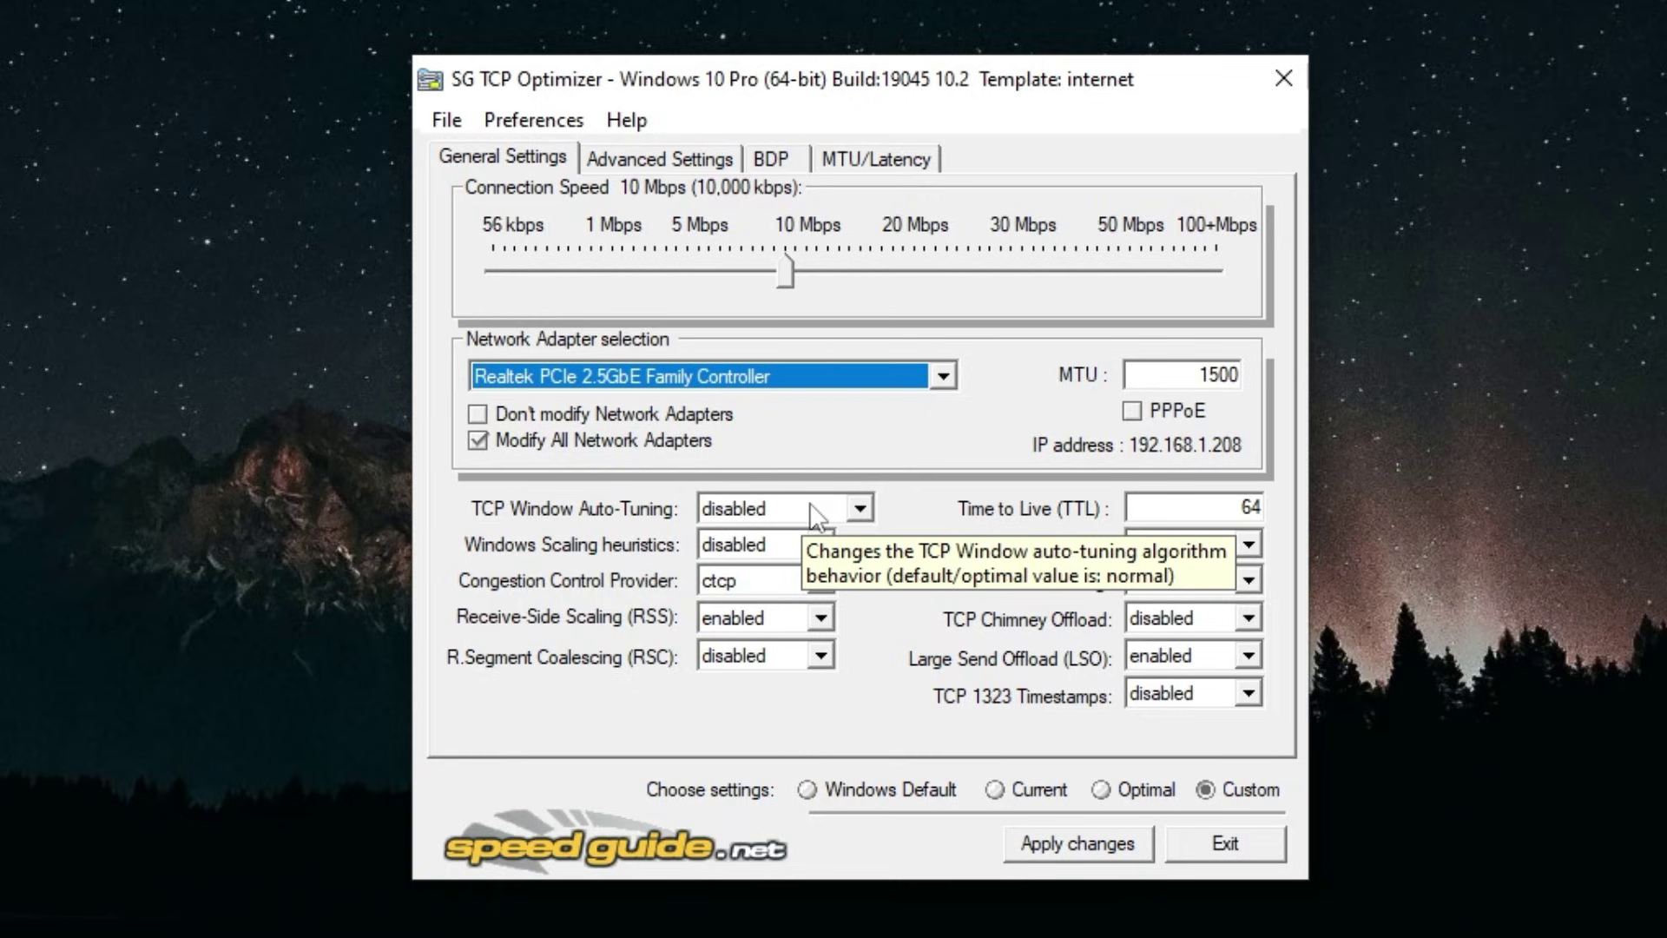
pyautogui.click(812, 514)
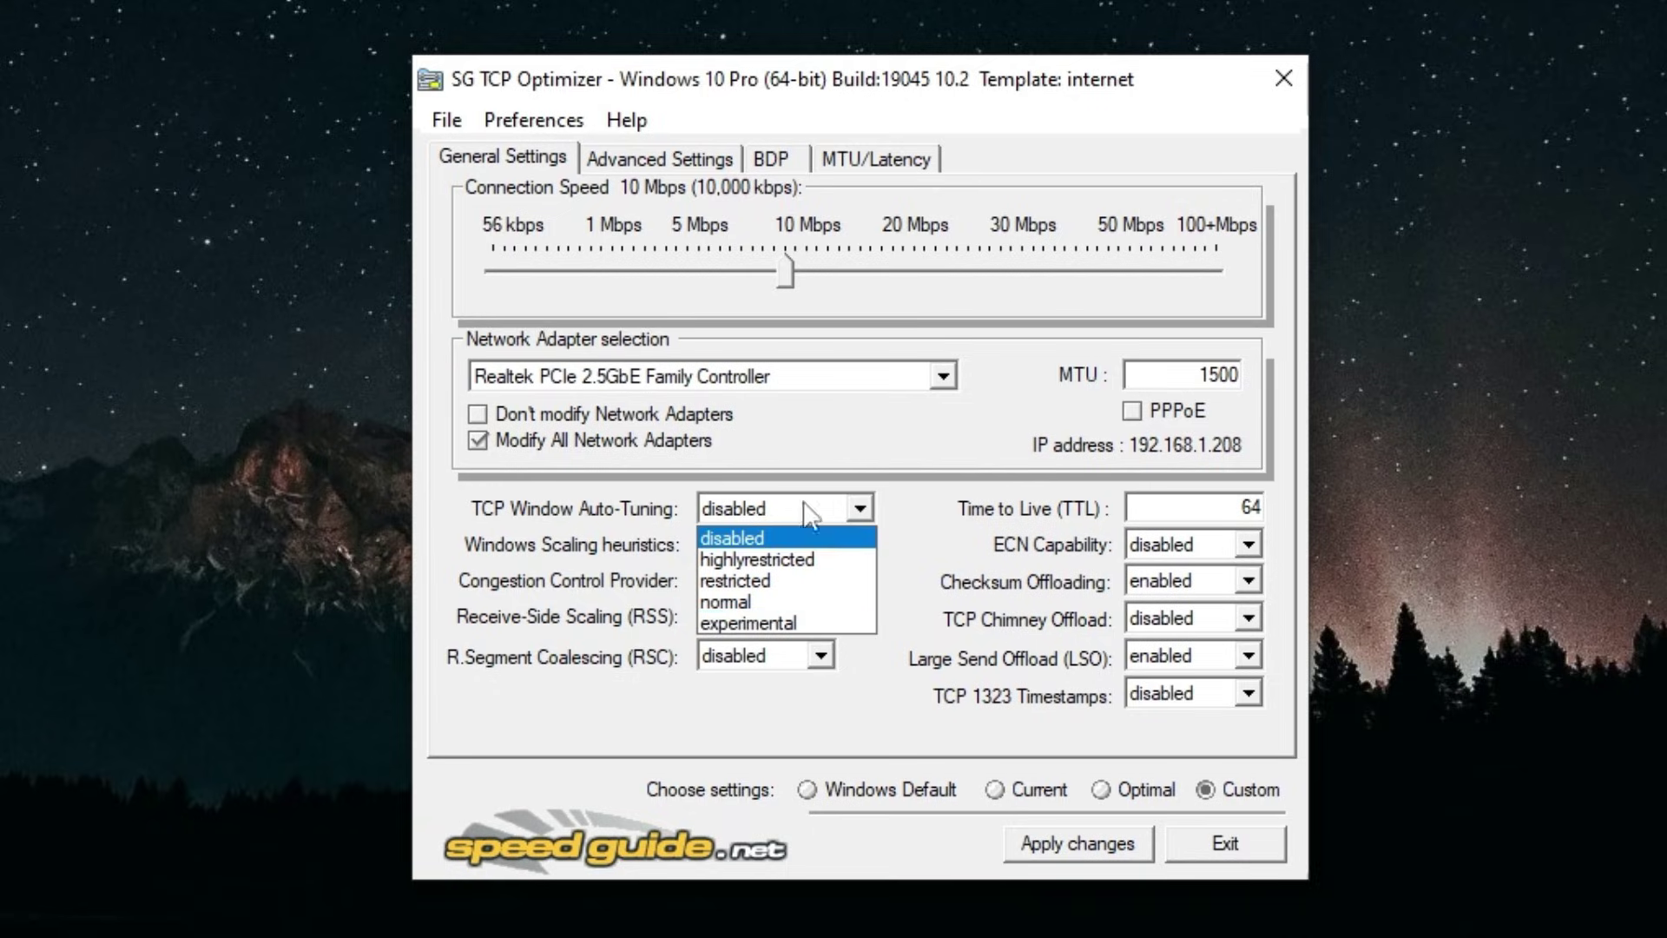
pyautogui.click(778, 518)
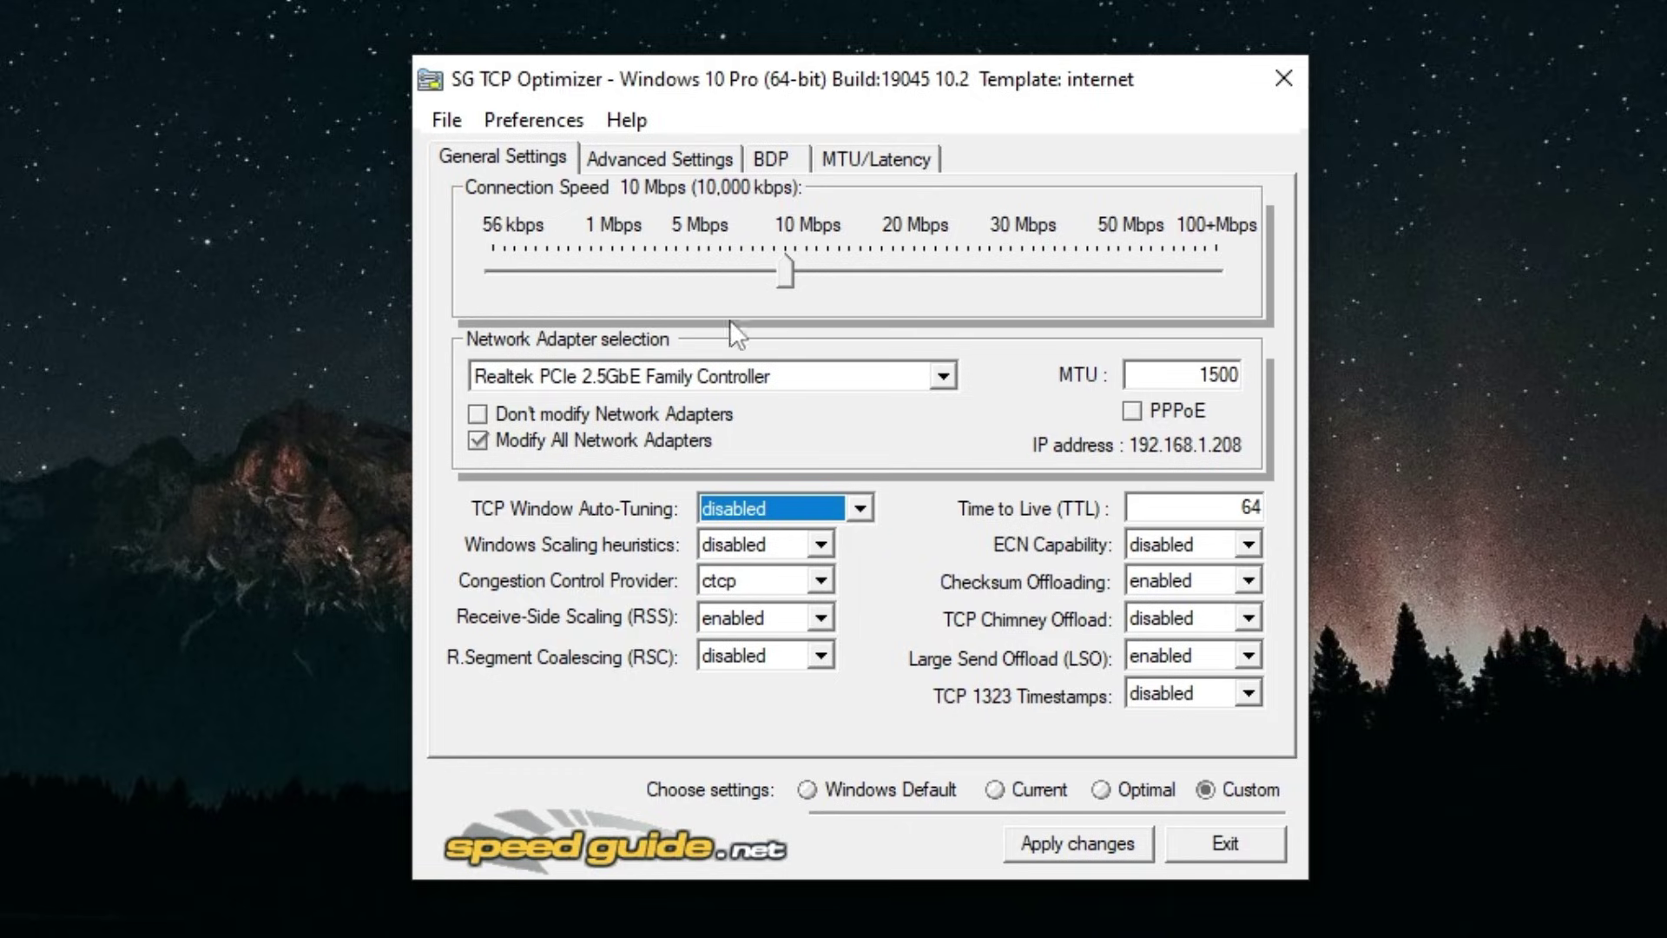
pyautogui.click(817, 544)
pyautogui.click(769, 613)
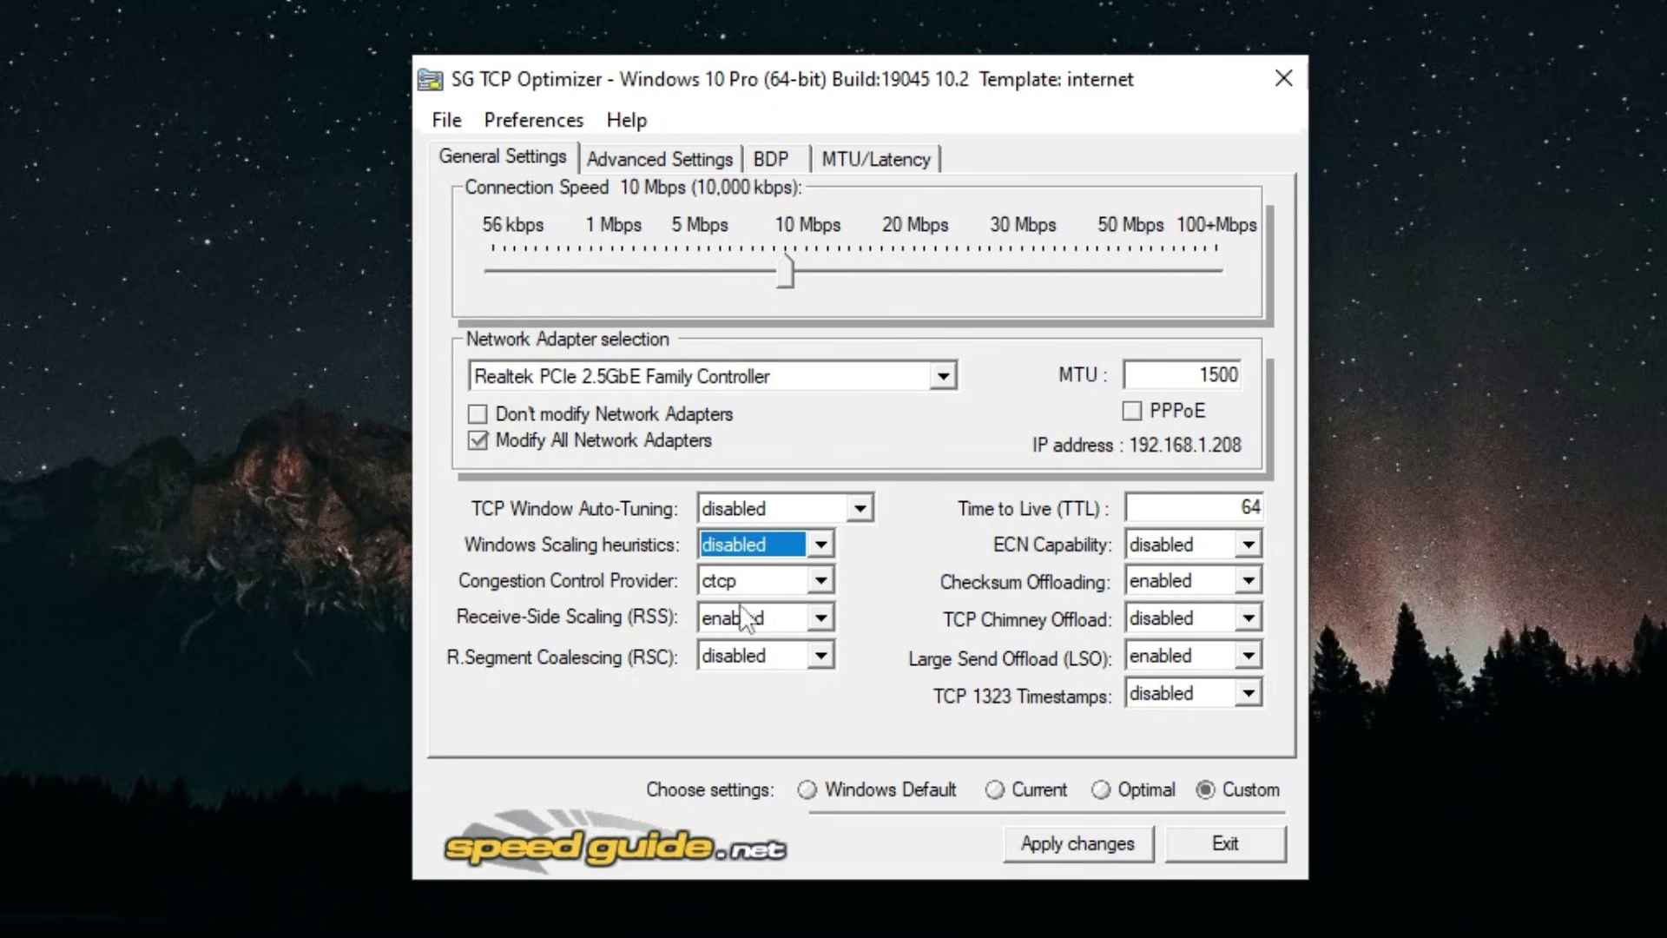
pyautogui.click(755, 584)
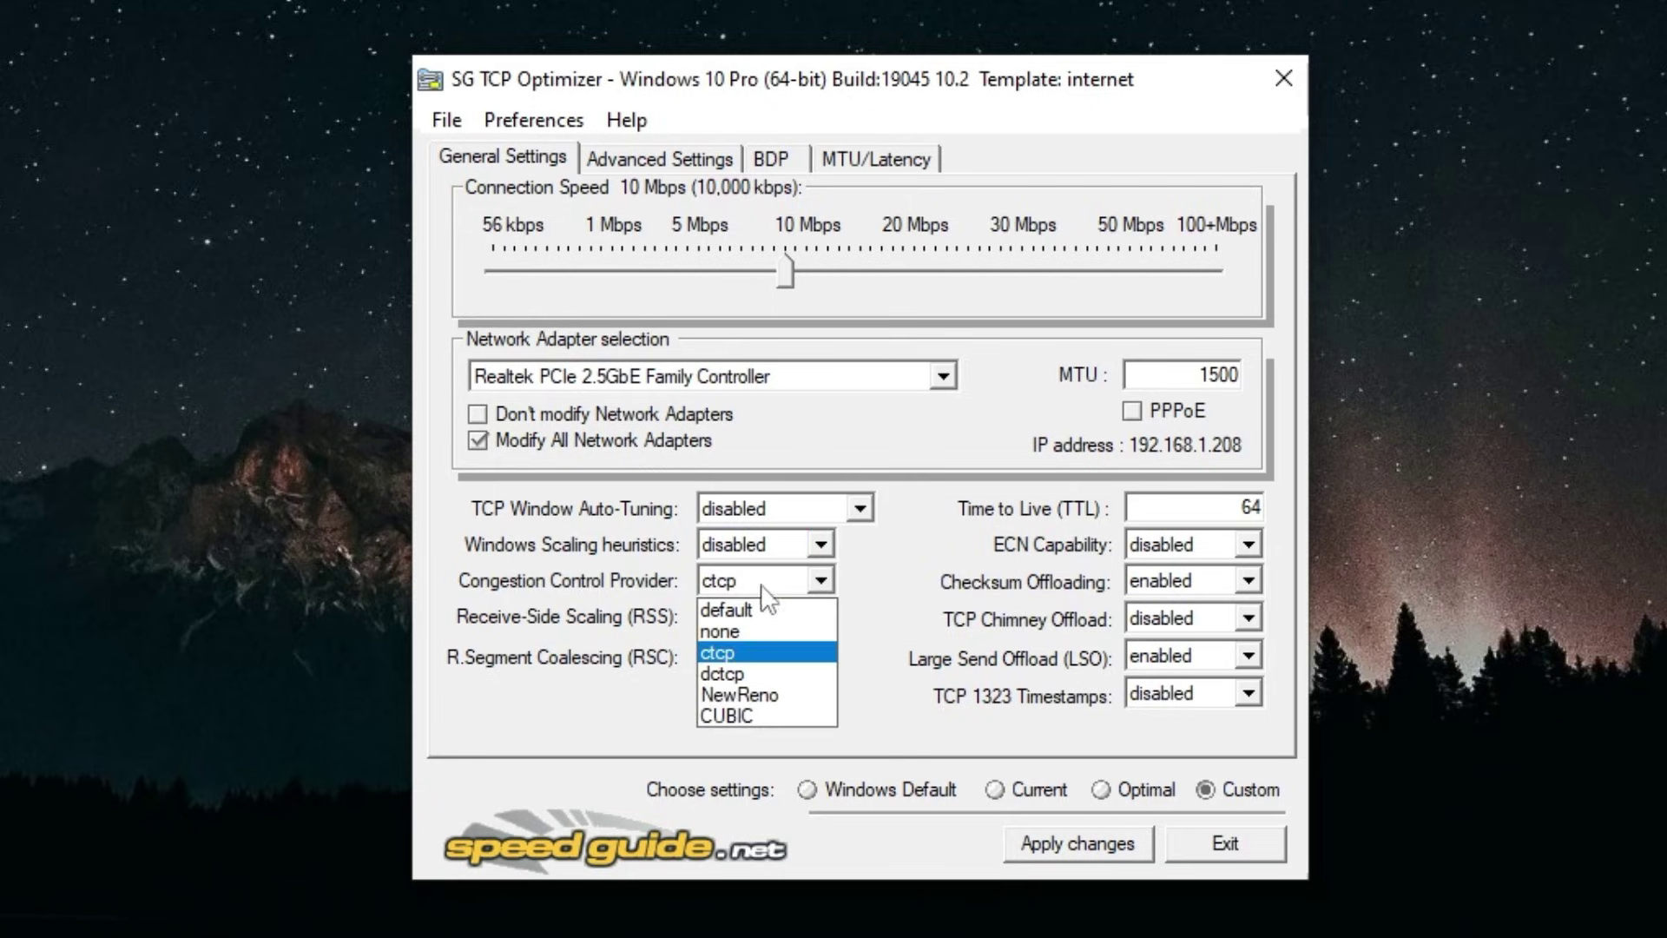
pyautogui.click(763, 653)
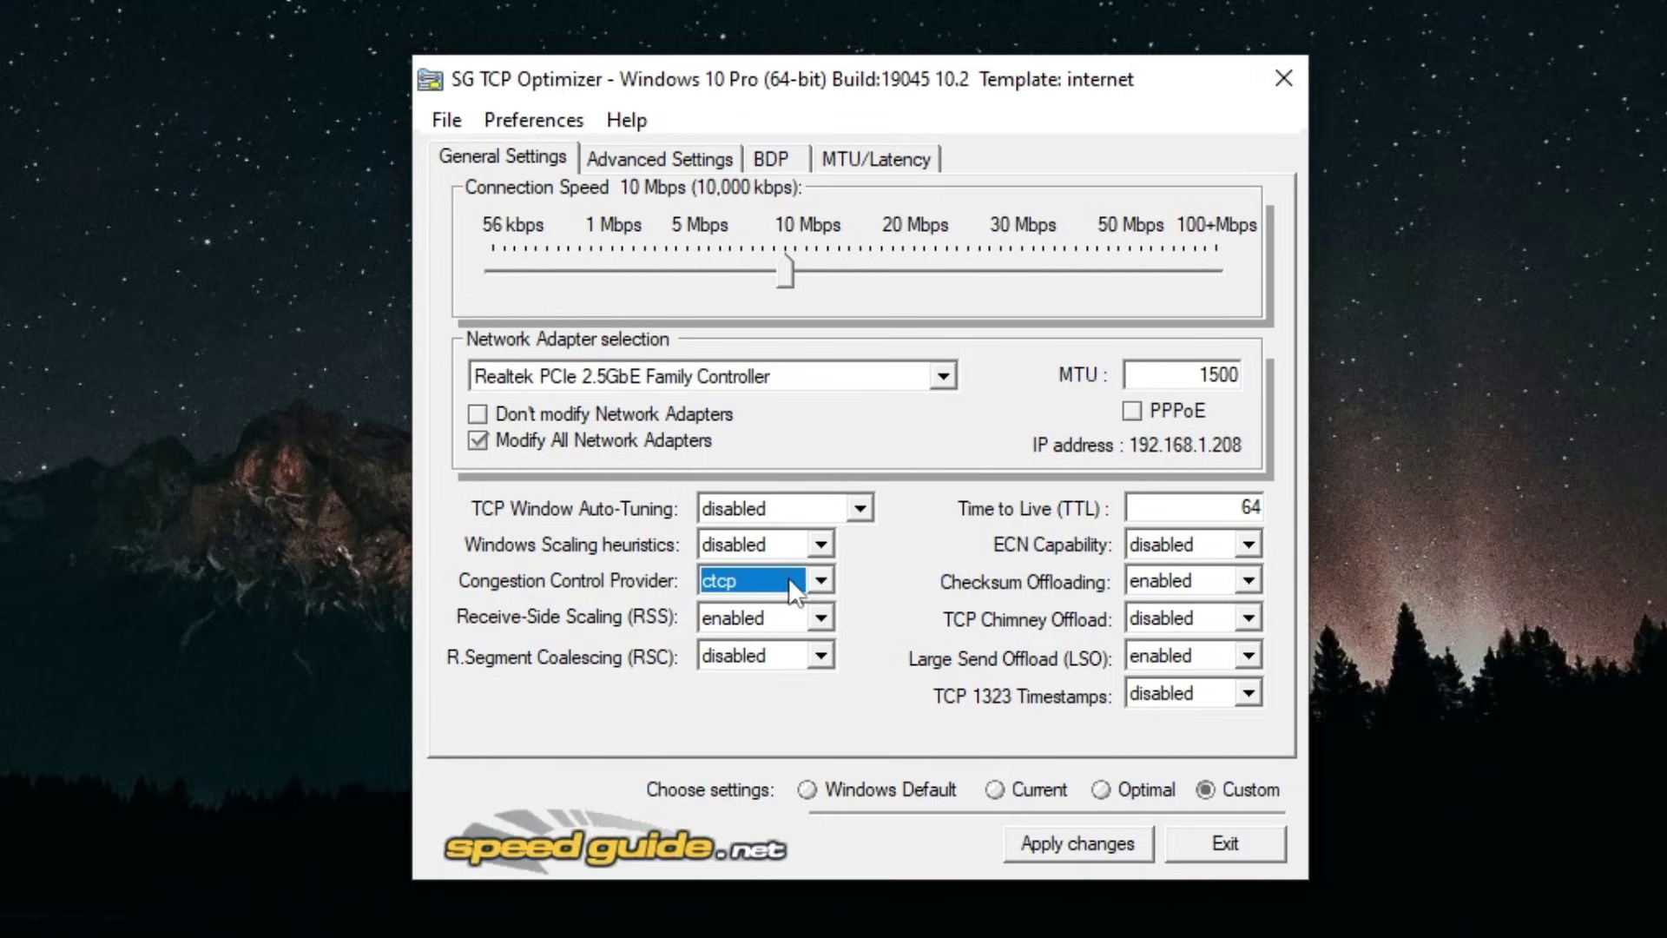
pyautogui.click(786, 579)
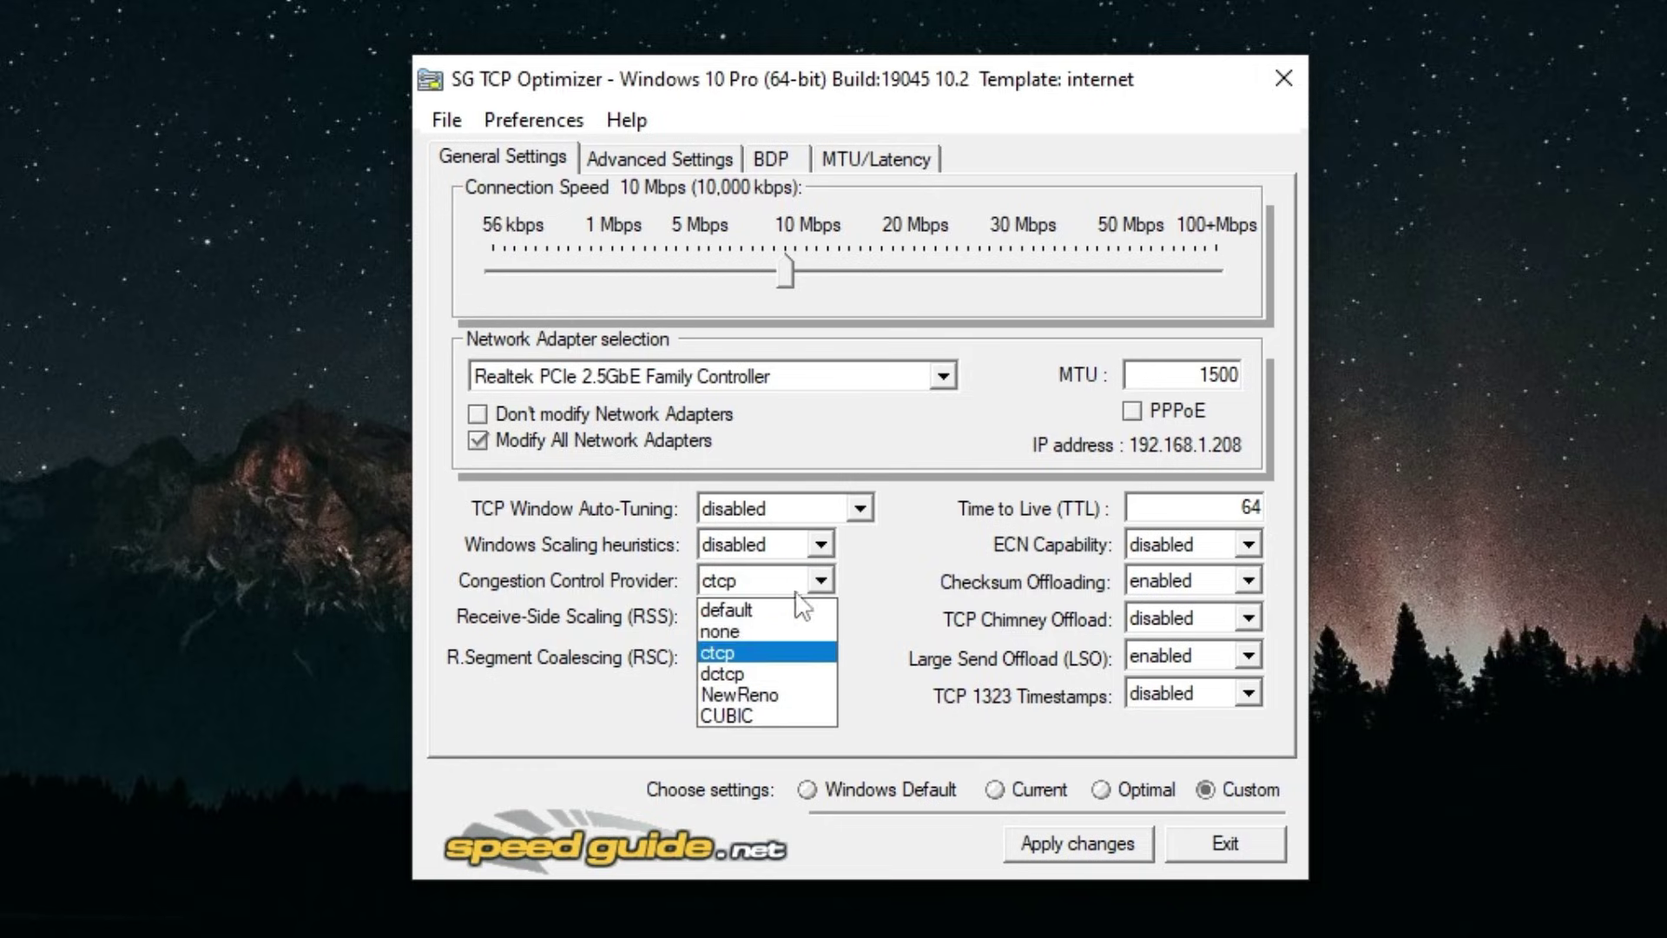
pyautogui.click(752, 653)
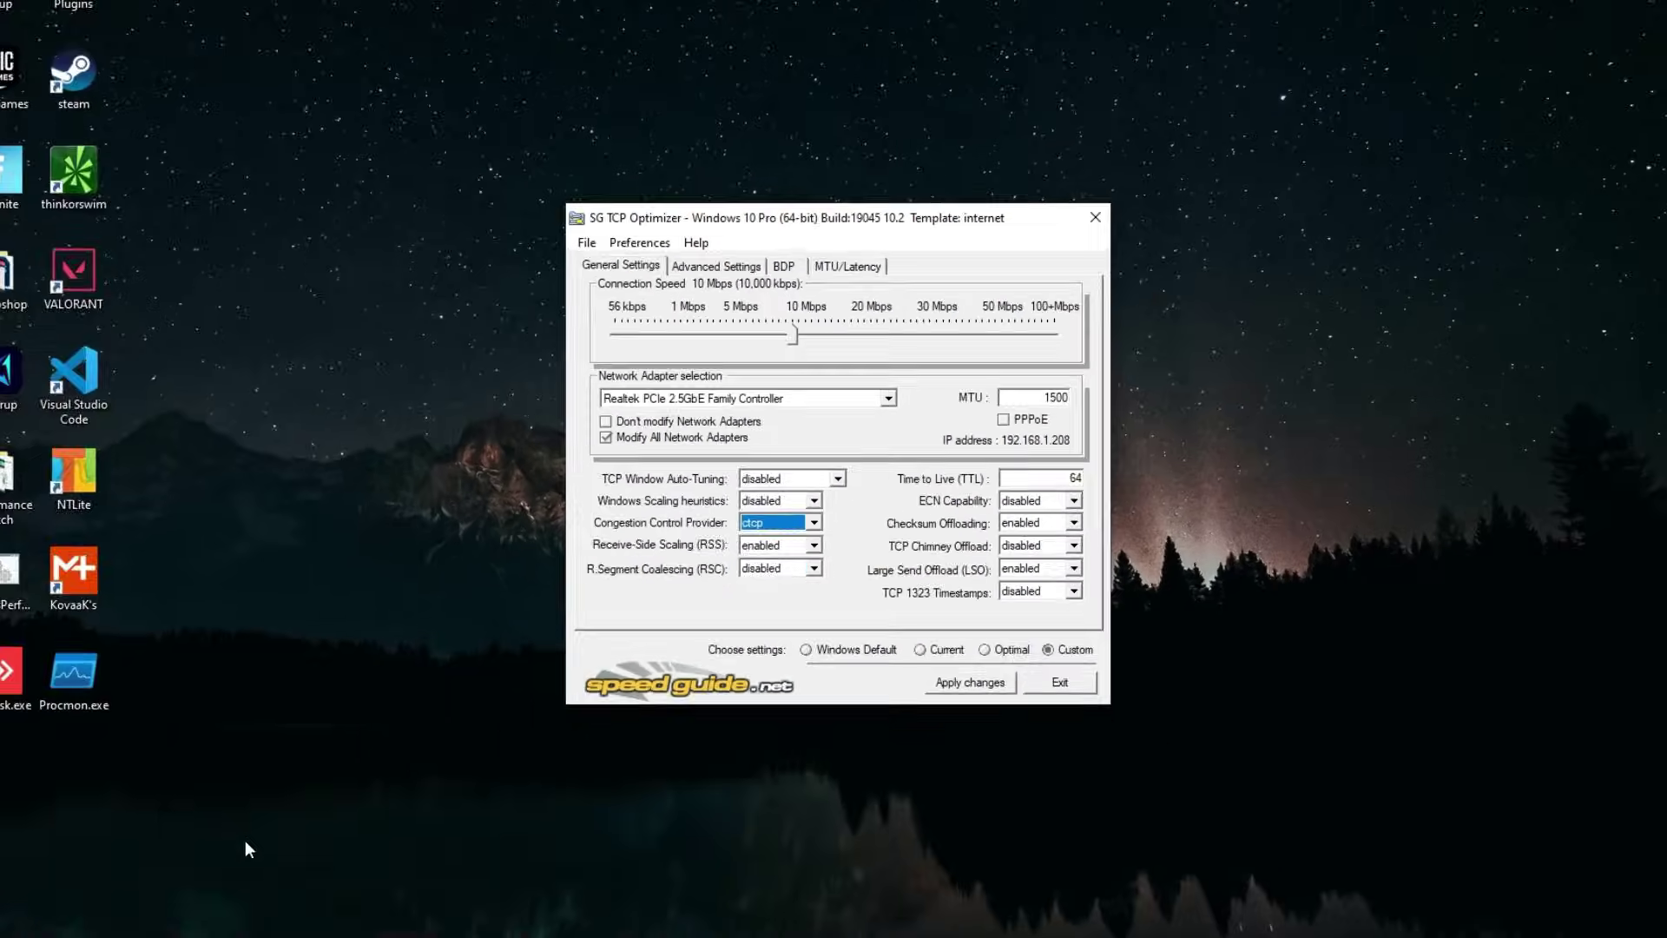
# Glance at Discord's resources channel, then minimize Discord again
pyautogui.click(235, 921)
pyautogui.click(409, 498)
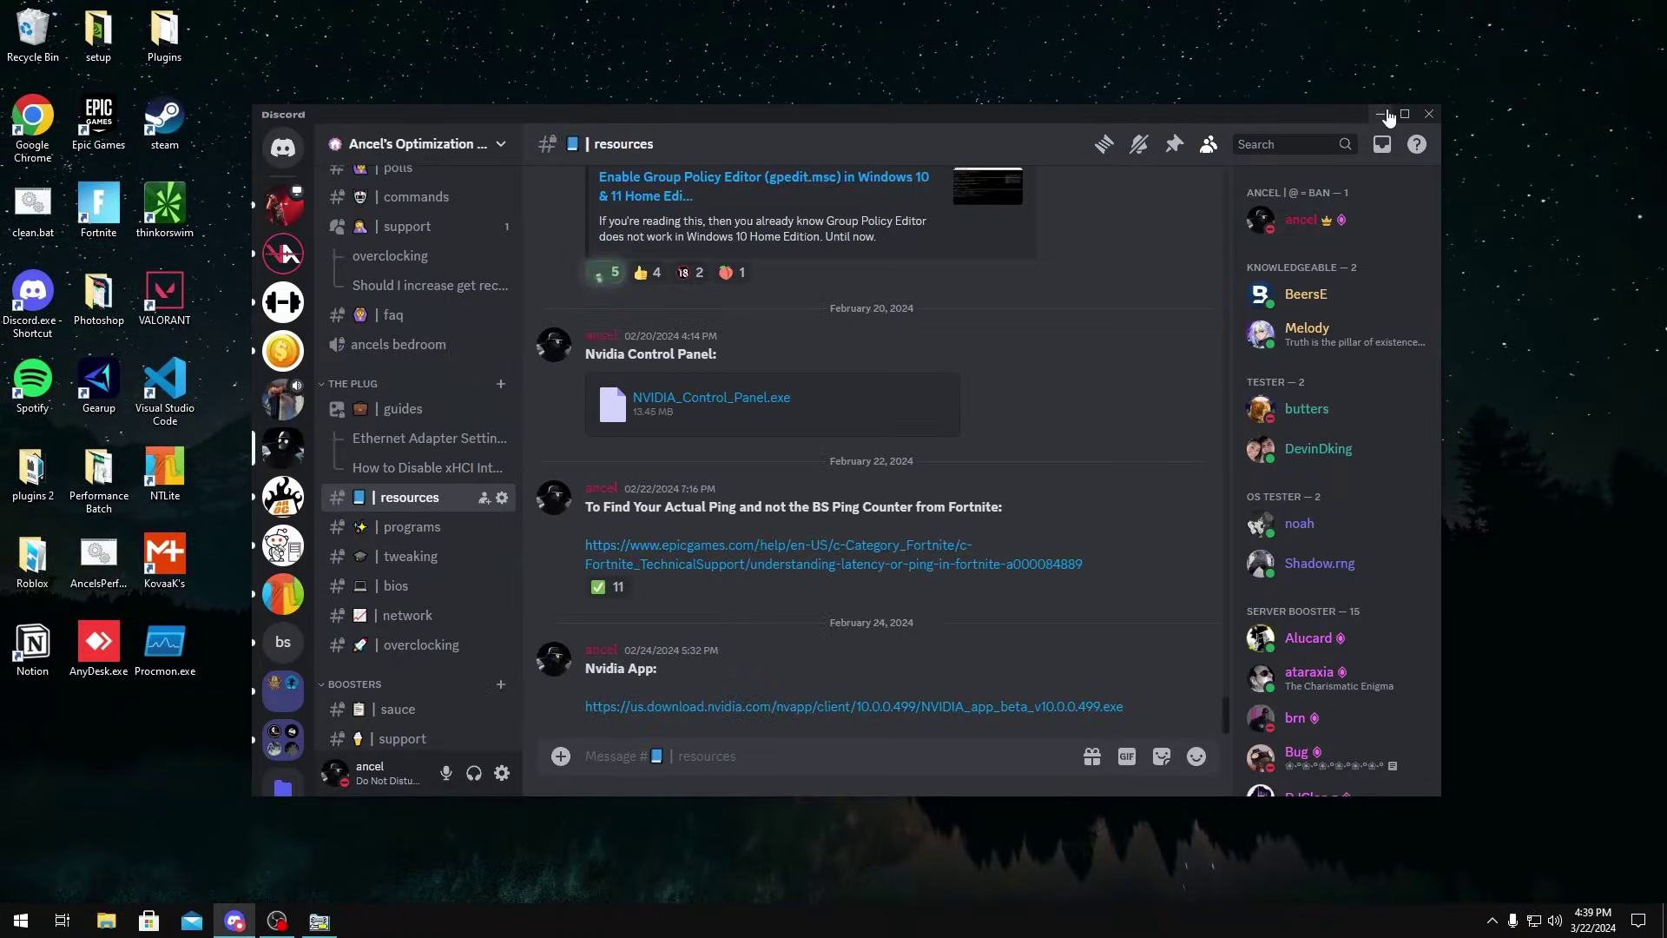
pyautogui.click(1380, 114)
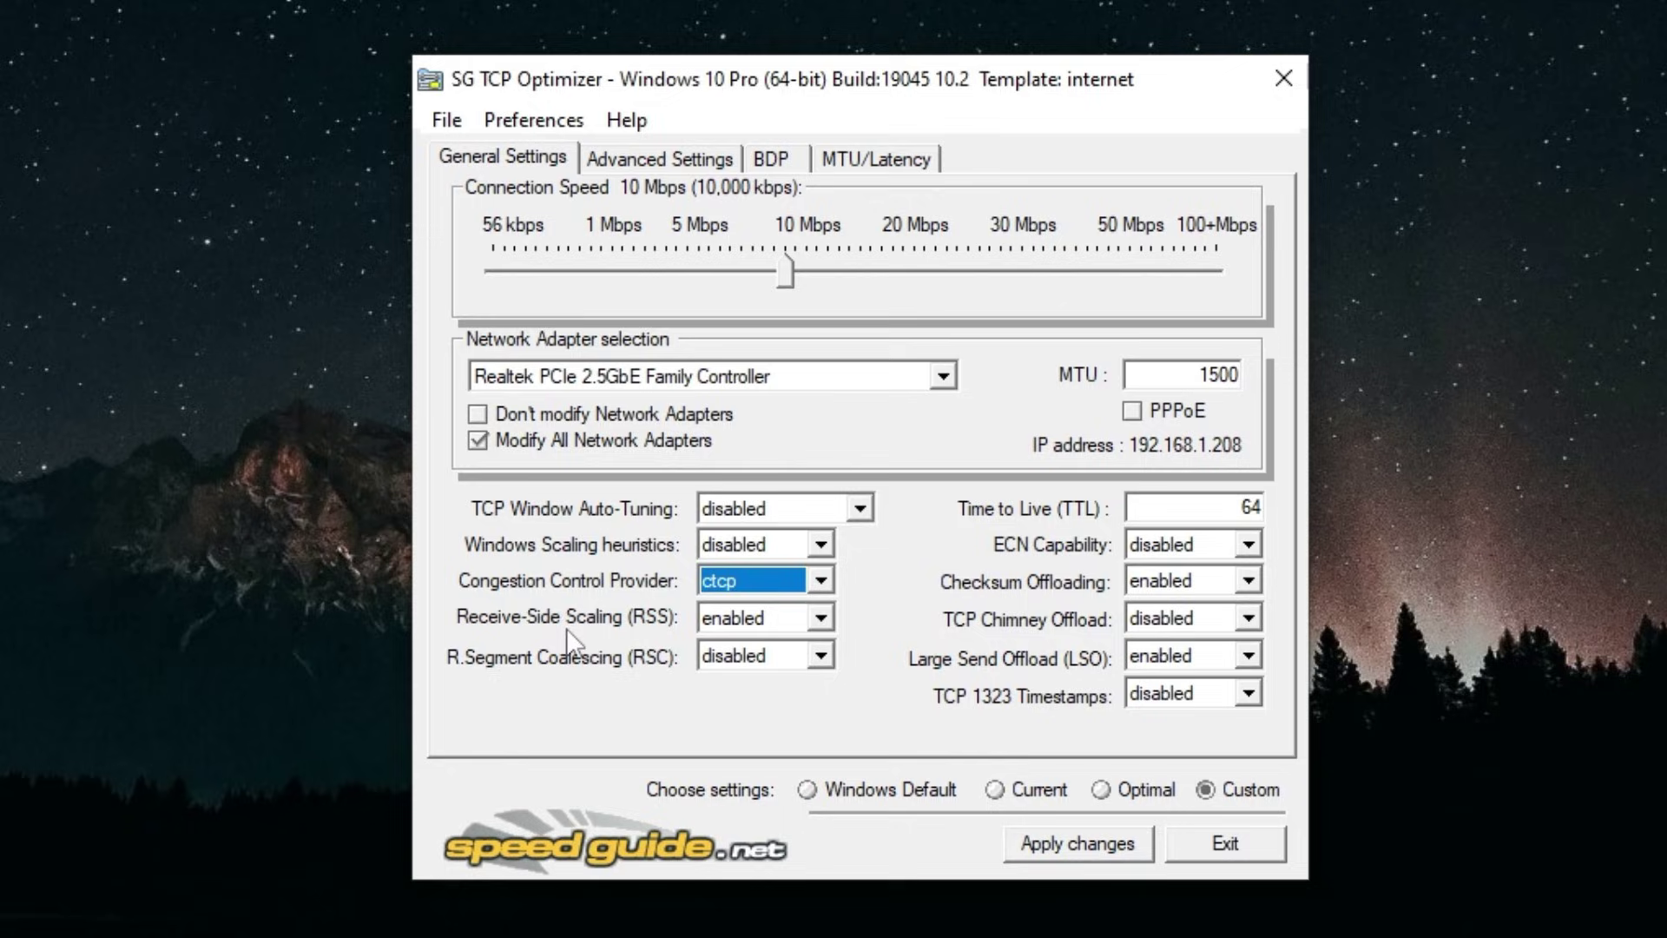
# Keep Receive-Side Scaling enabled and segment coalescing (RSC) disabled
pyautogui.click(781, 618)
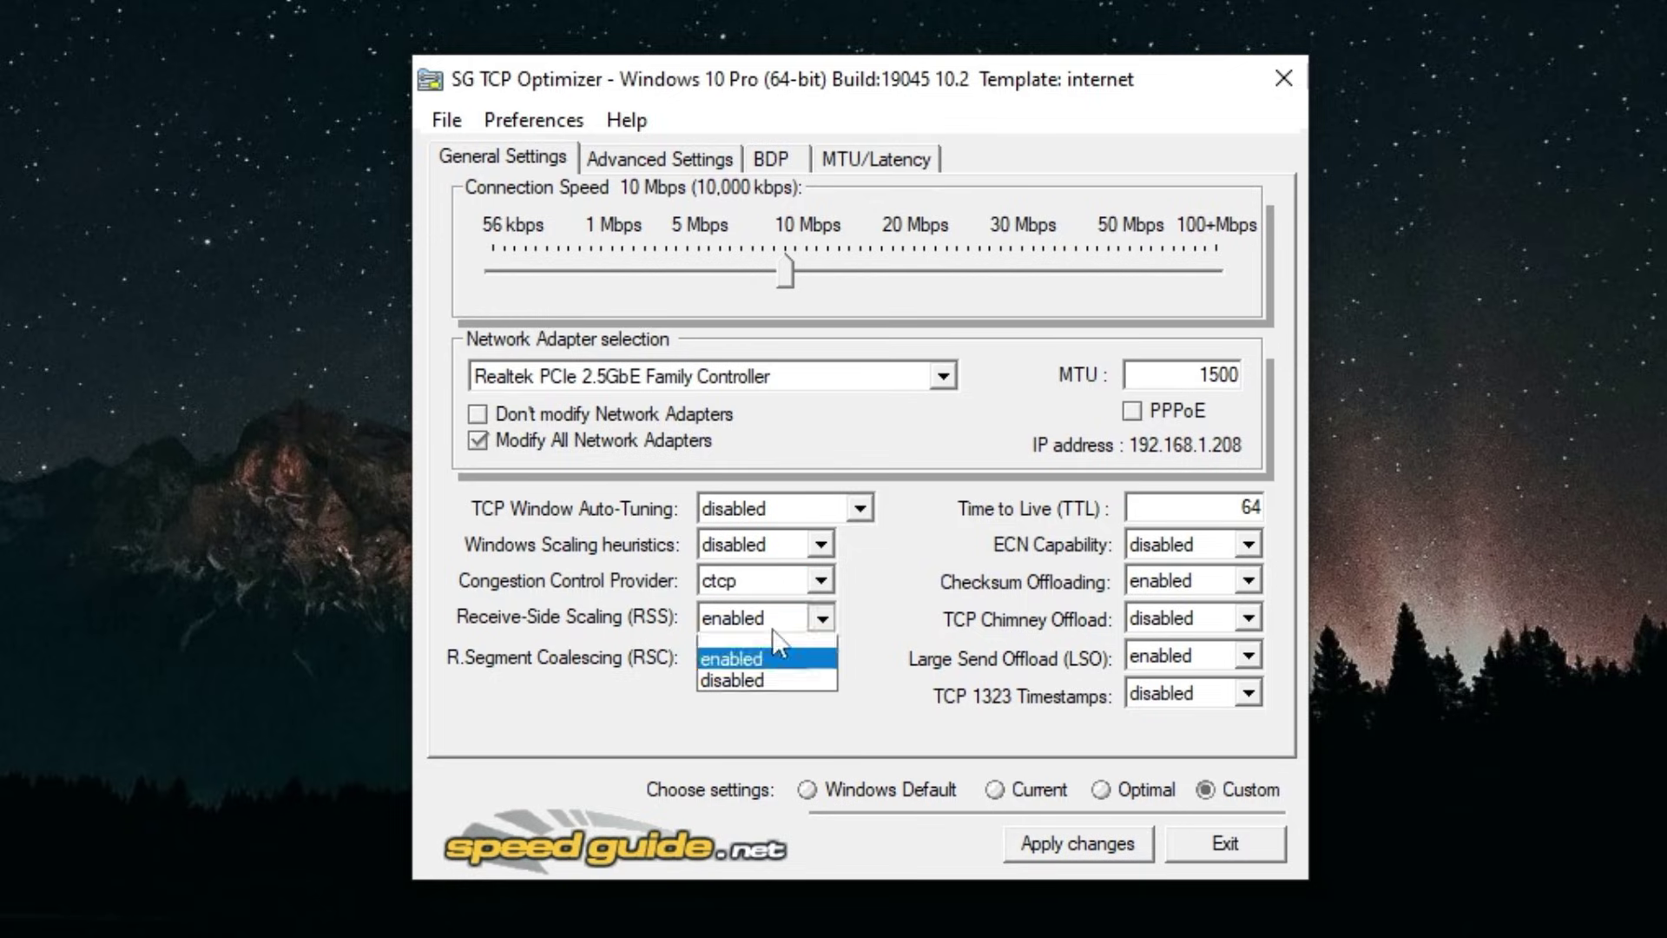
pyautogui.click(747, 660)
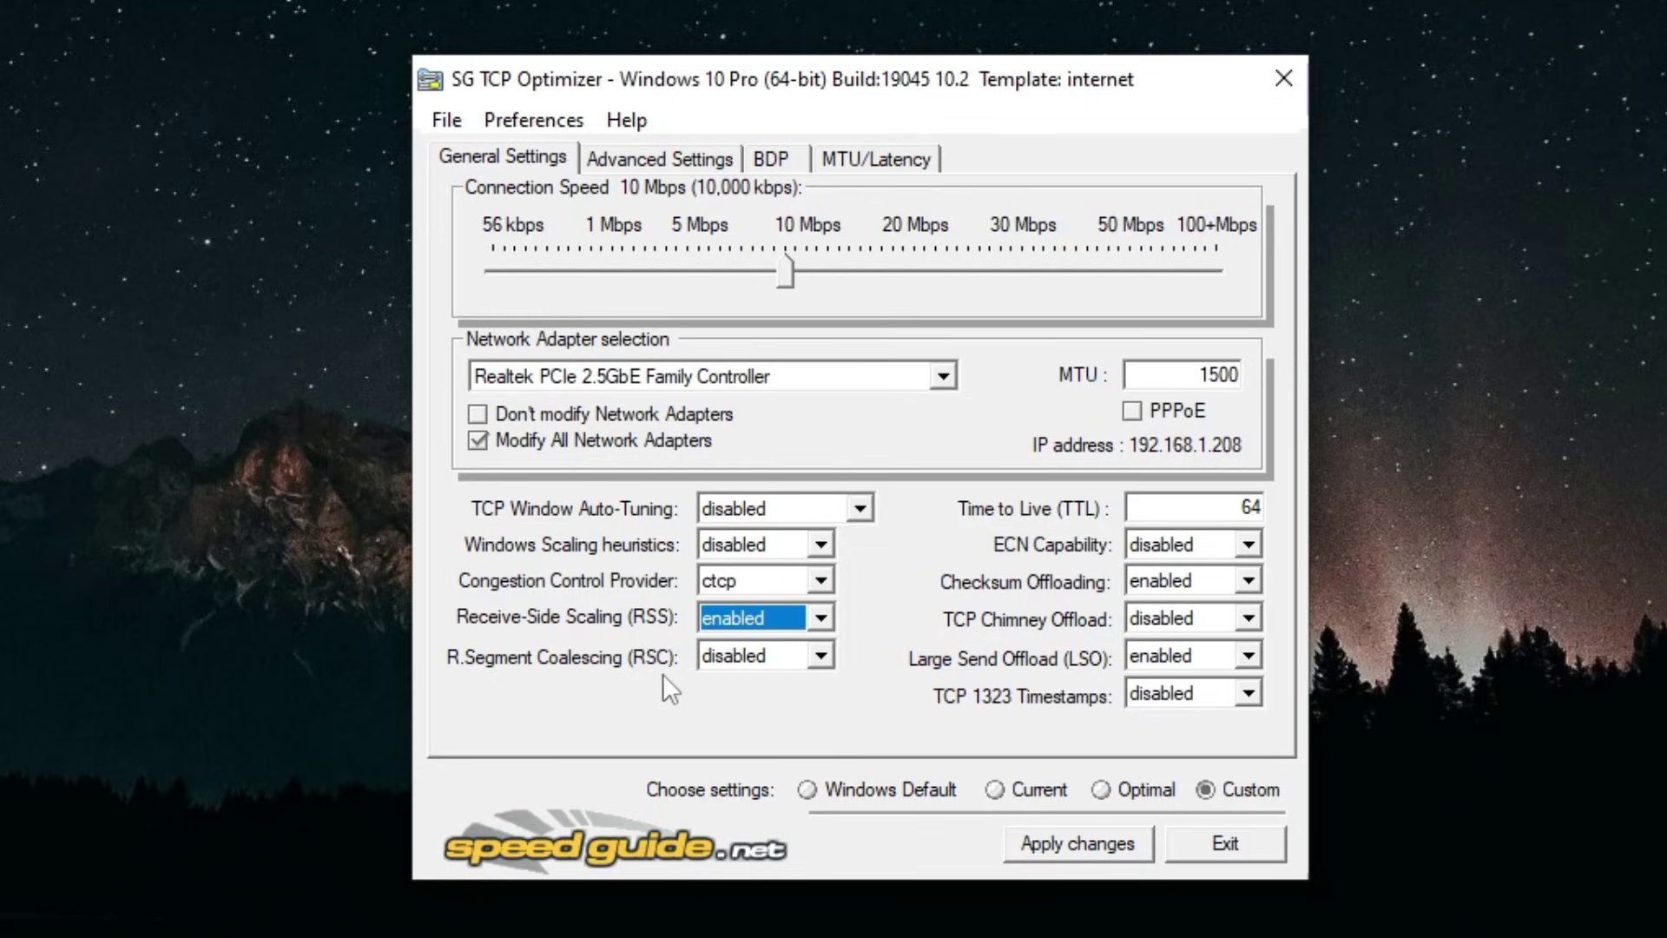
pyautogui.click(748, 659)
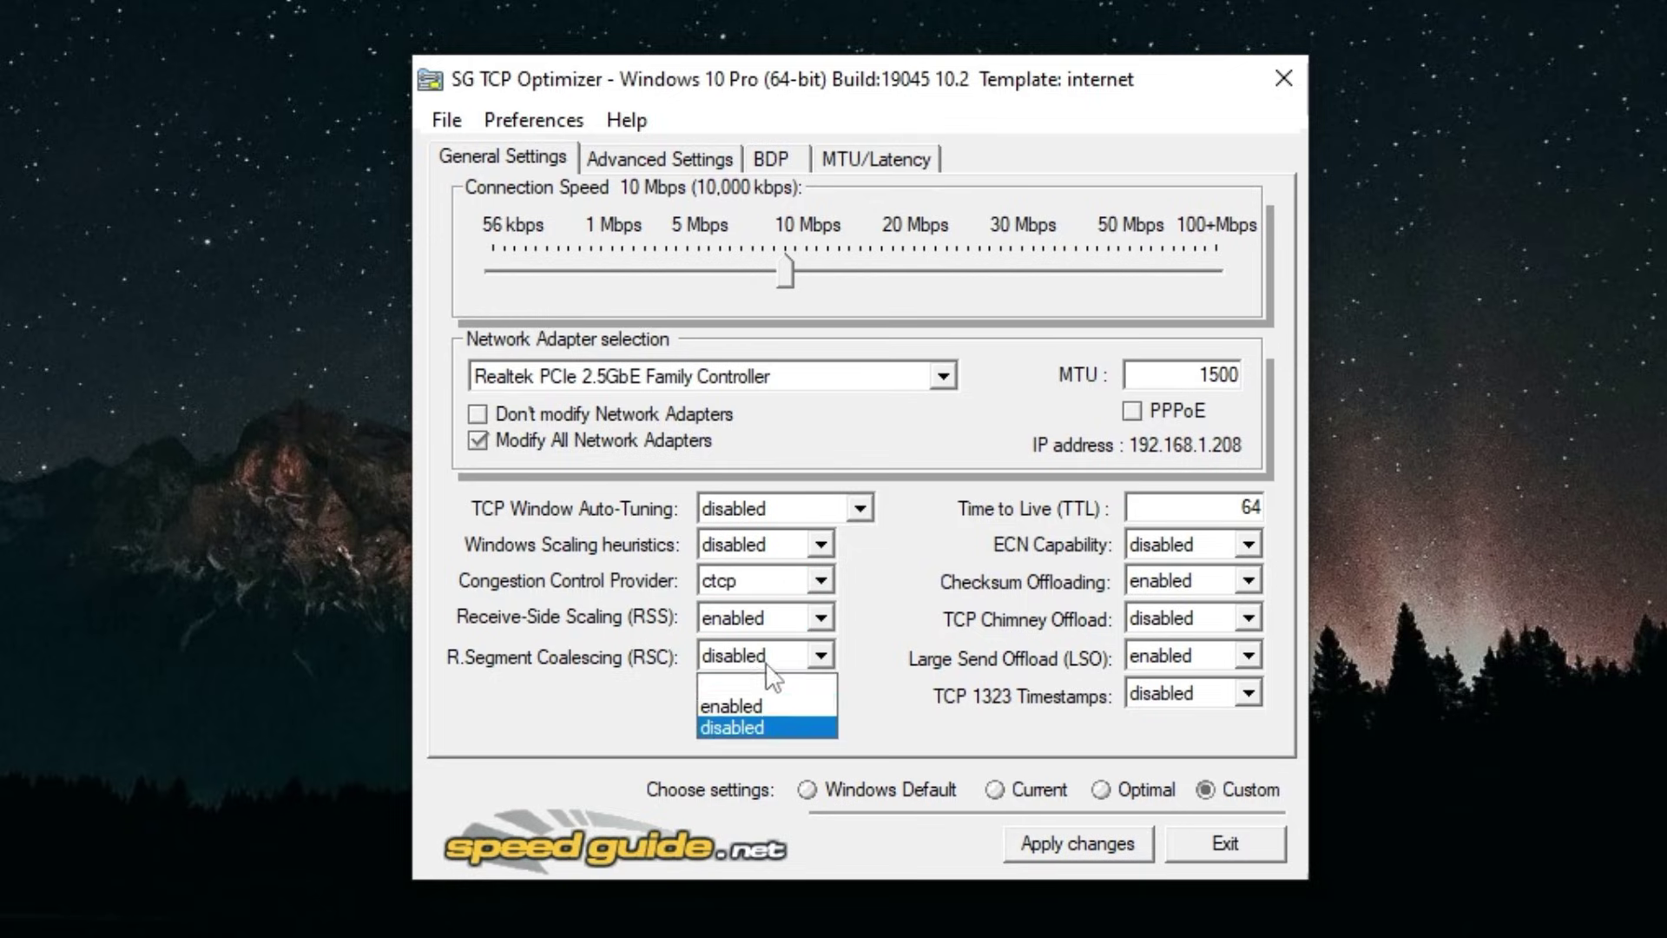
pyautogui.click(759, 726)
# Change the MTU from 1500 to 1472, leaving TTL at 64
pyautogui.doubleClick(1194, 371)
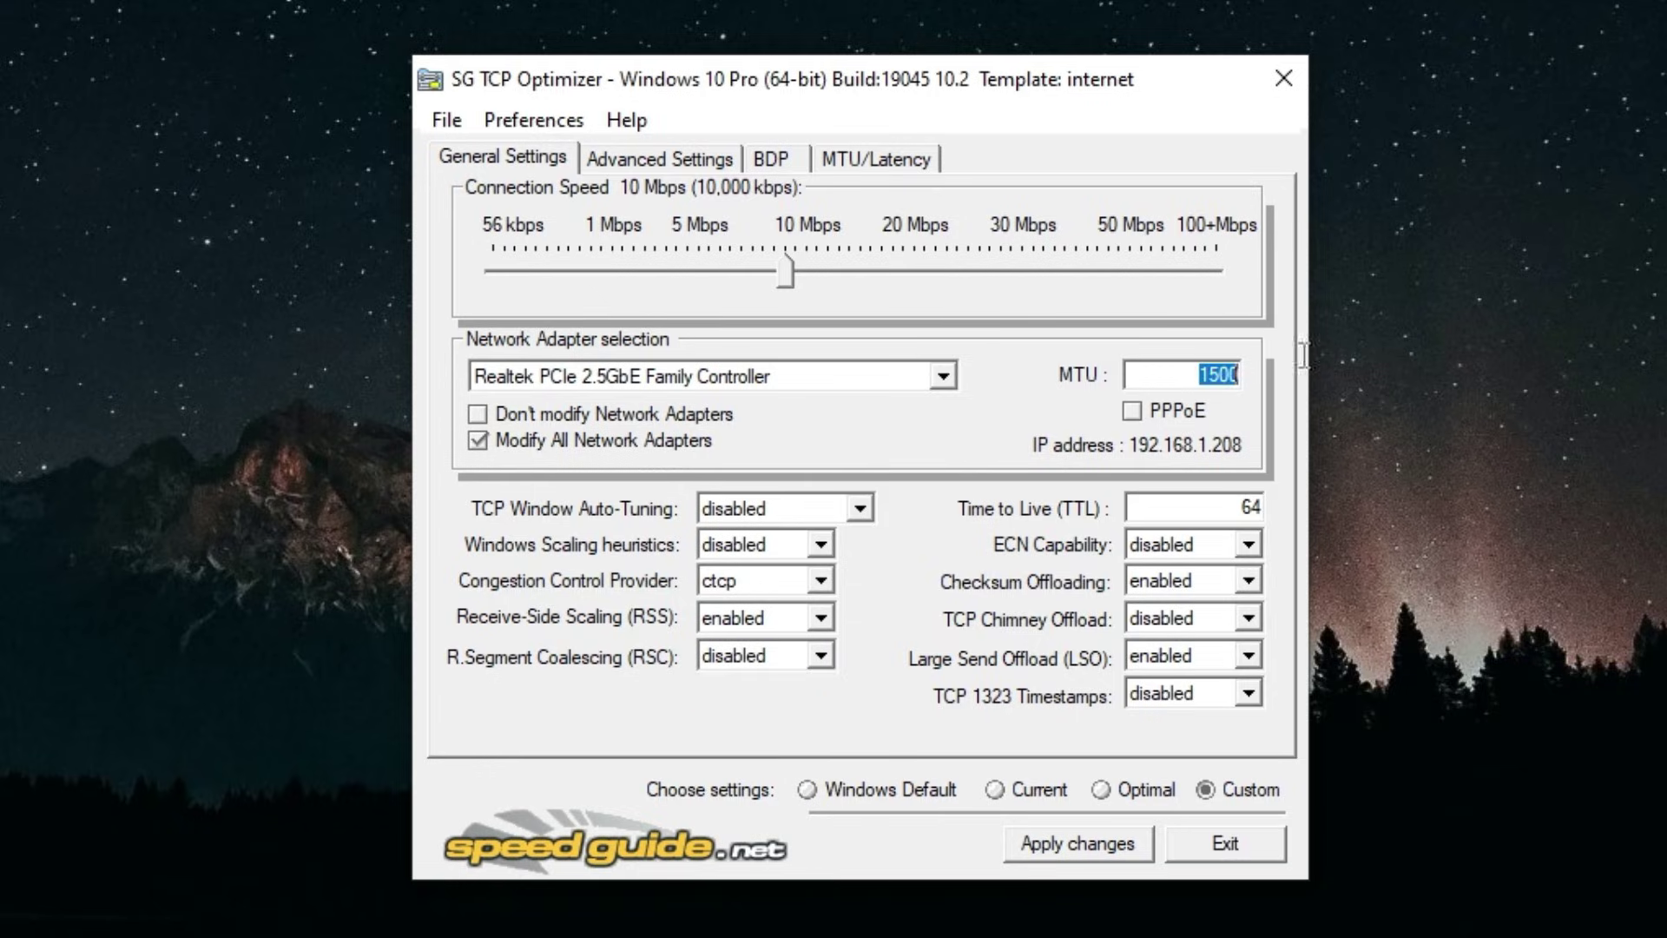
pyautogui.write('1472')
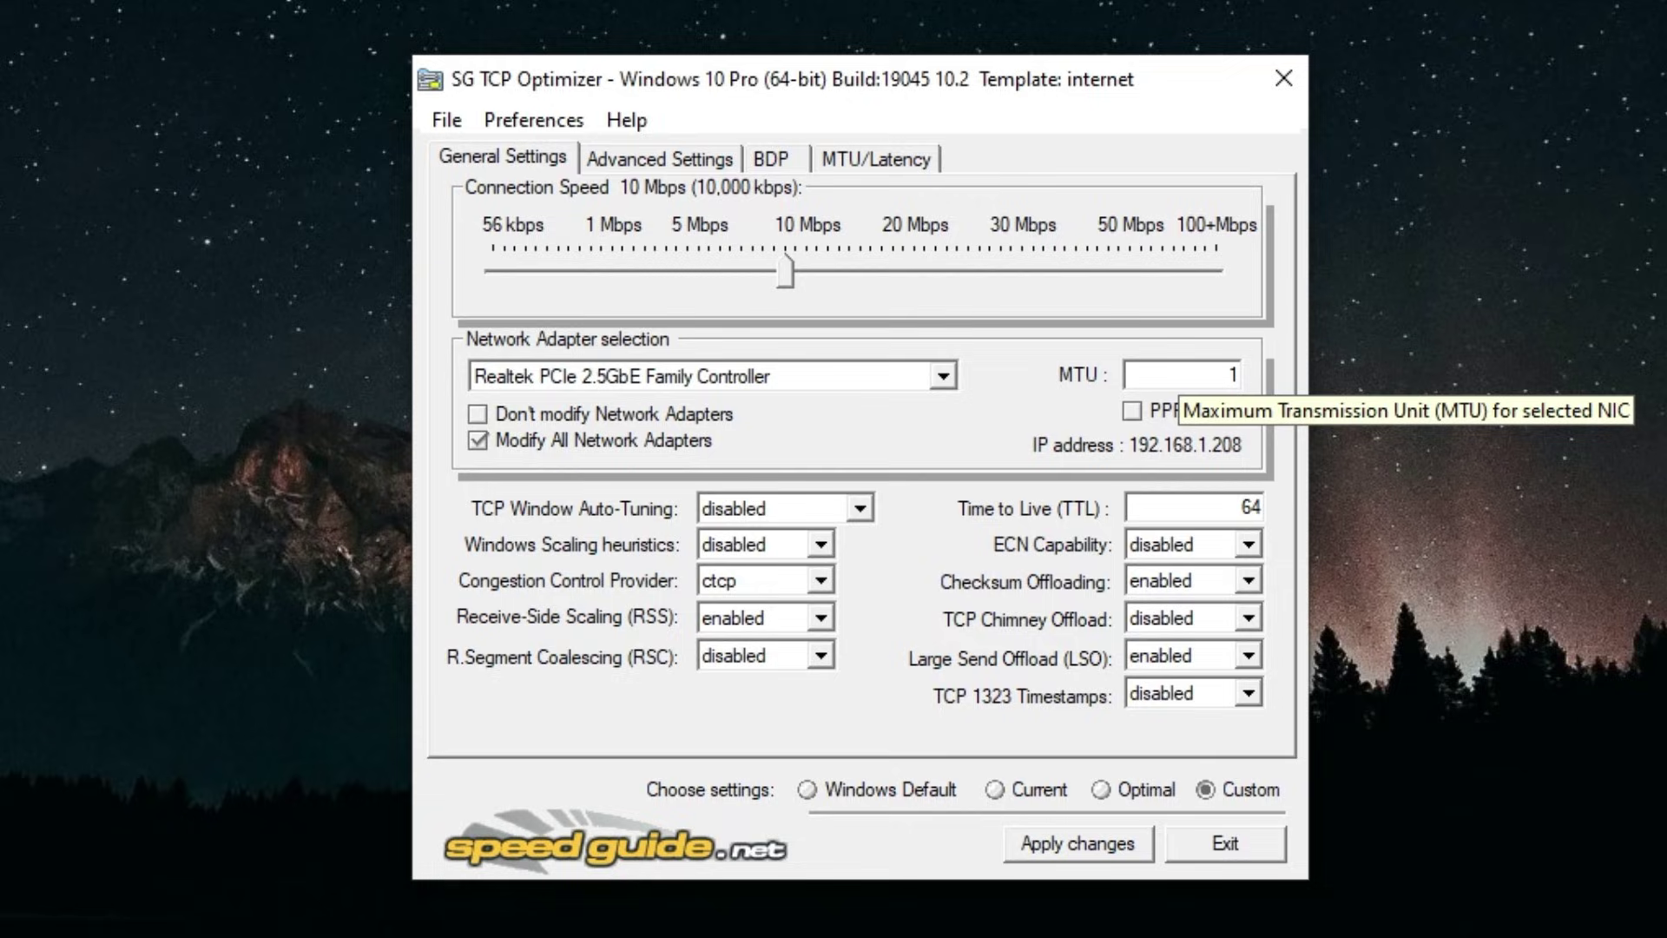
pyautogui.doubleClick(1195, 375)
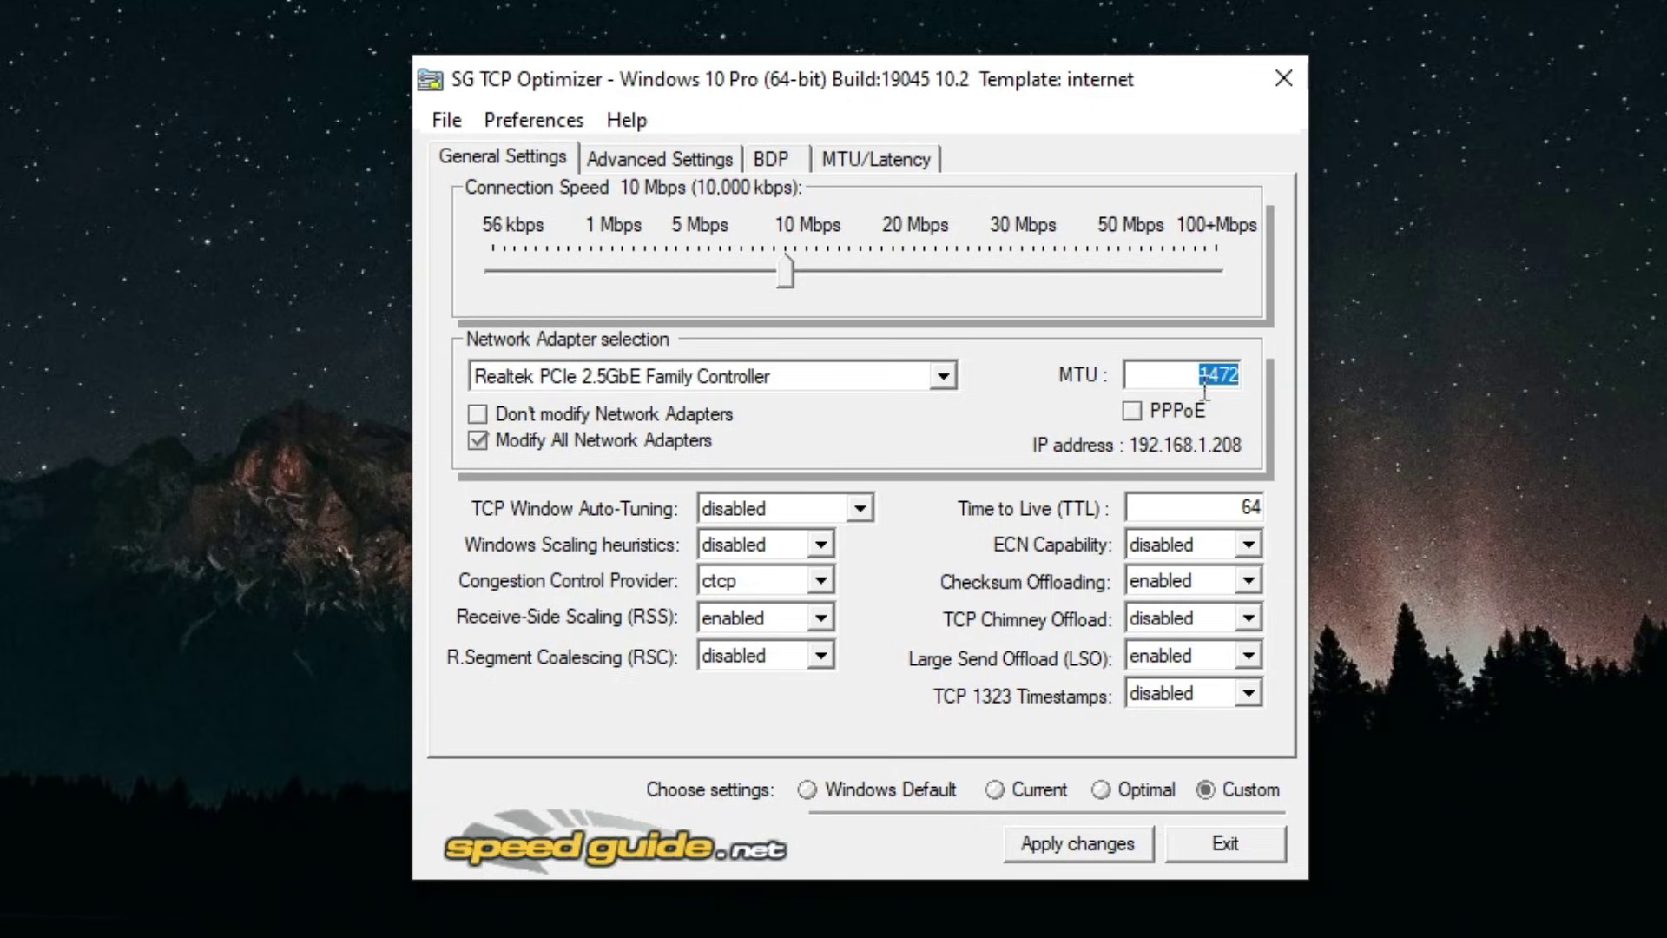
pyautogui.click(1203, 389)
pyautogui.doubleClick(1248, 507)
pyautogui.click(1243, 508)
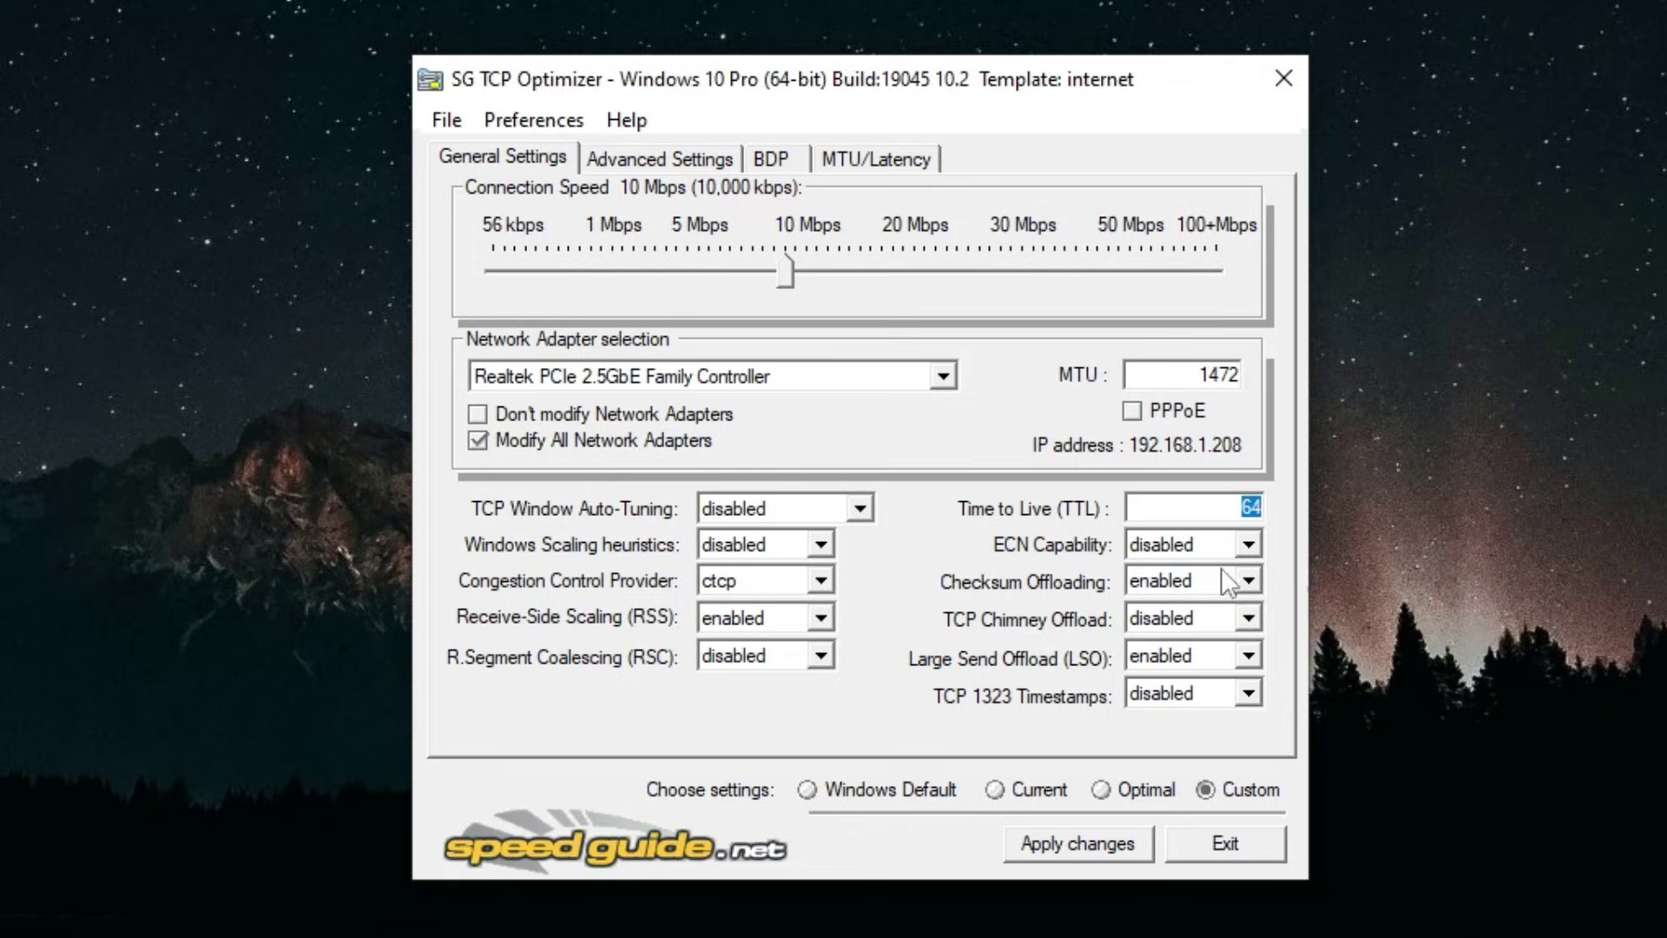
# Set Large Send Offload and Checksum Offloading to disabled
pyautogui.click(1211, 658)
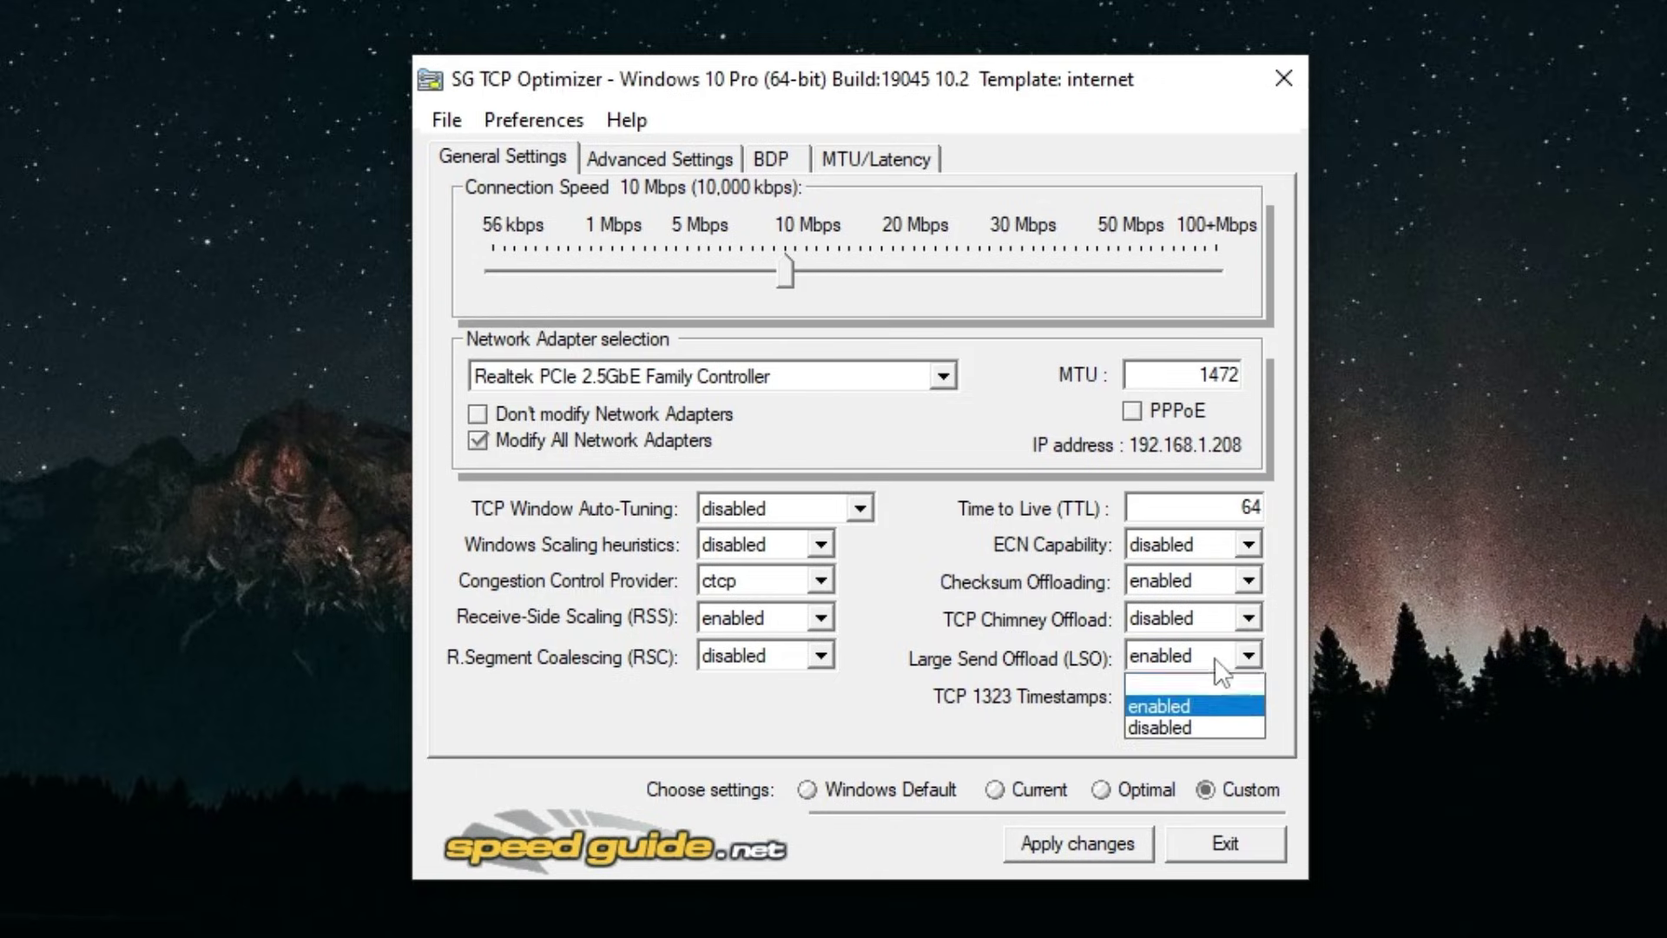
pyautogui.click(1193, 728)
pyautogui.click(1214, 581)
pyautogui.click(1188, 648)
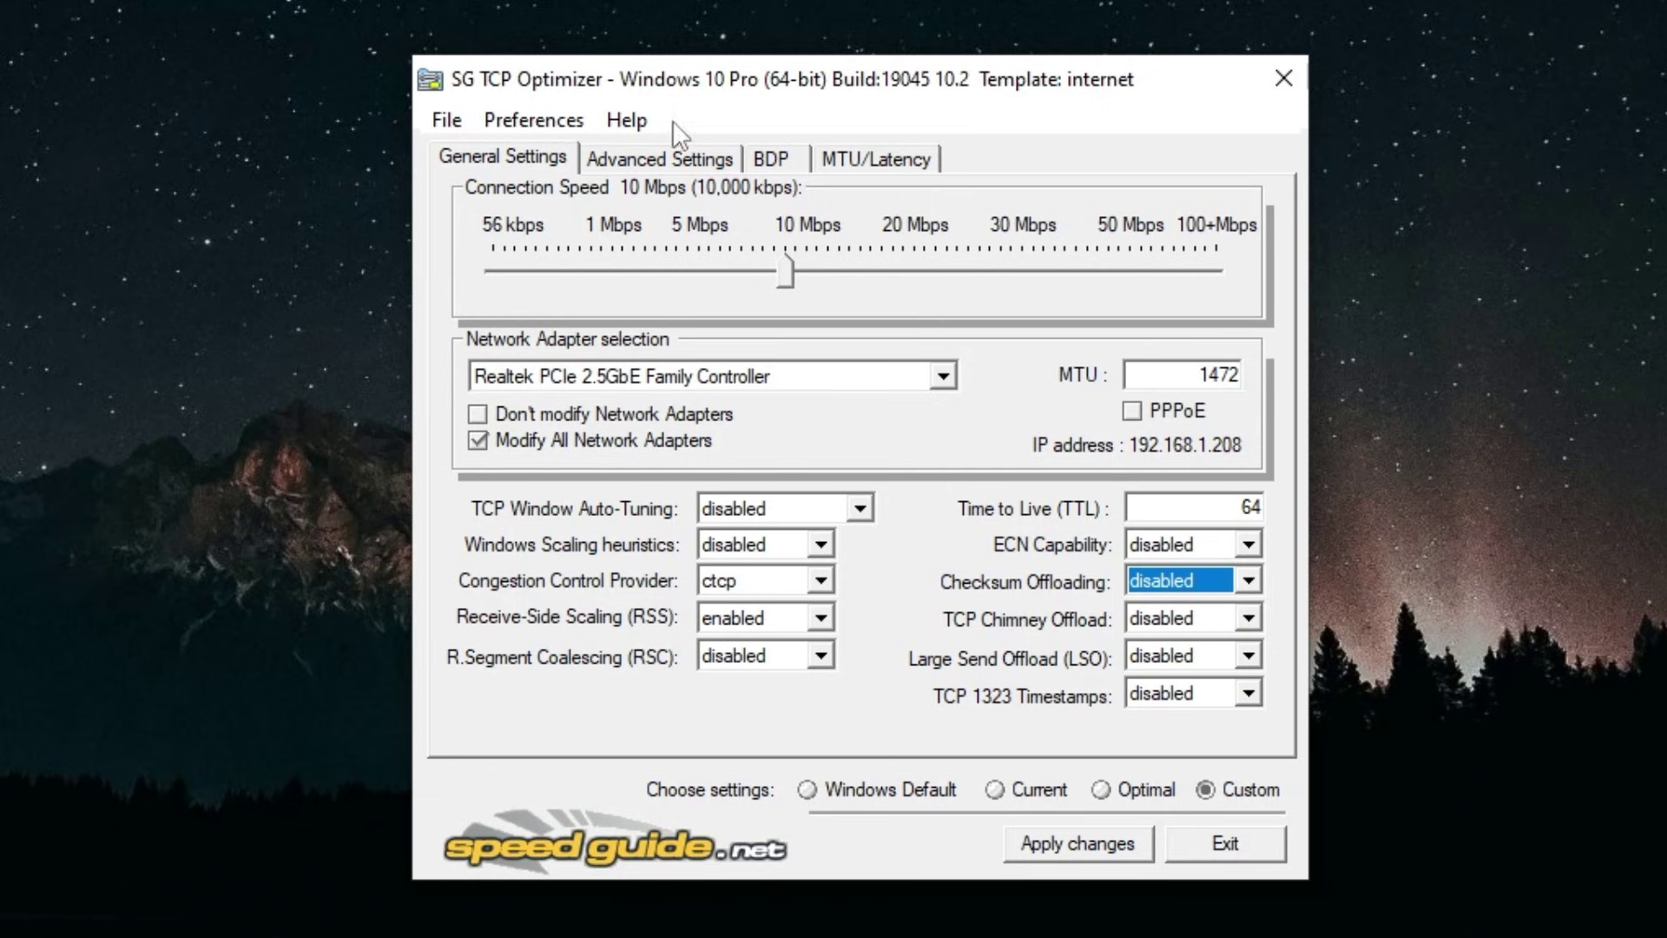
pyautogui.click(682, 165)
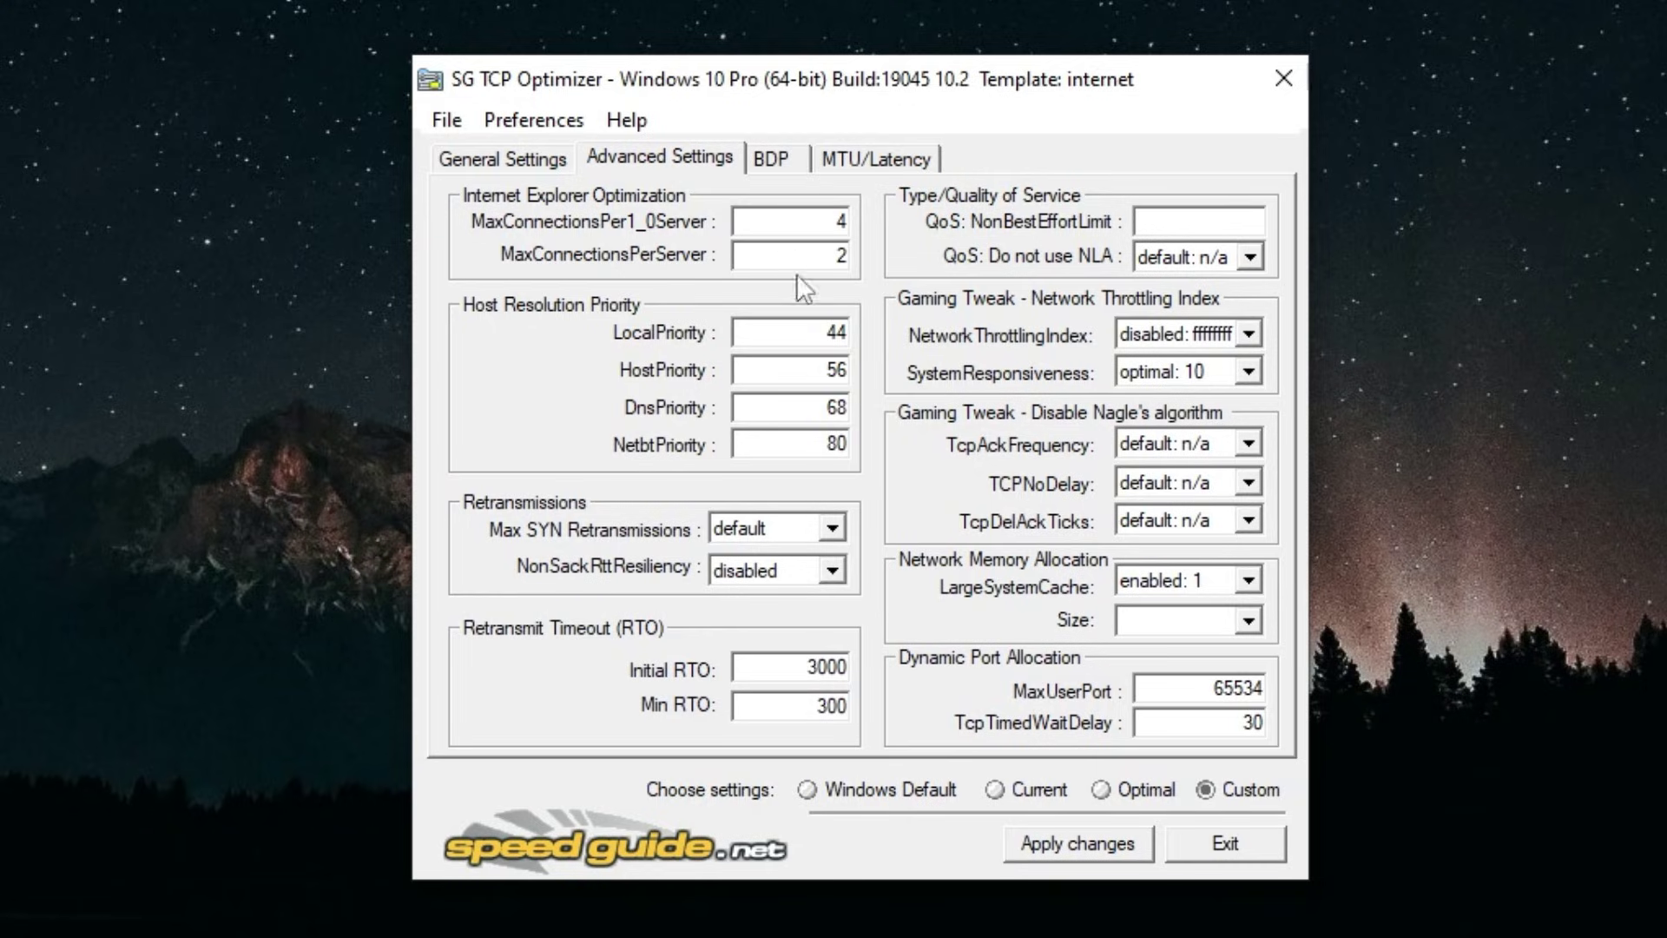
# Set Local, Host, Dns and Netbt priorities to 4, 5, 6 and 7
pyautogui.doubleClick(806, 336)
pyautogui.write('4')
pyautogui.doubleClick(838, 370)
pyautogui.write('5')
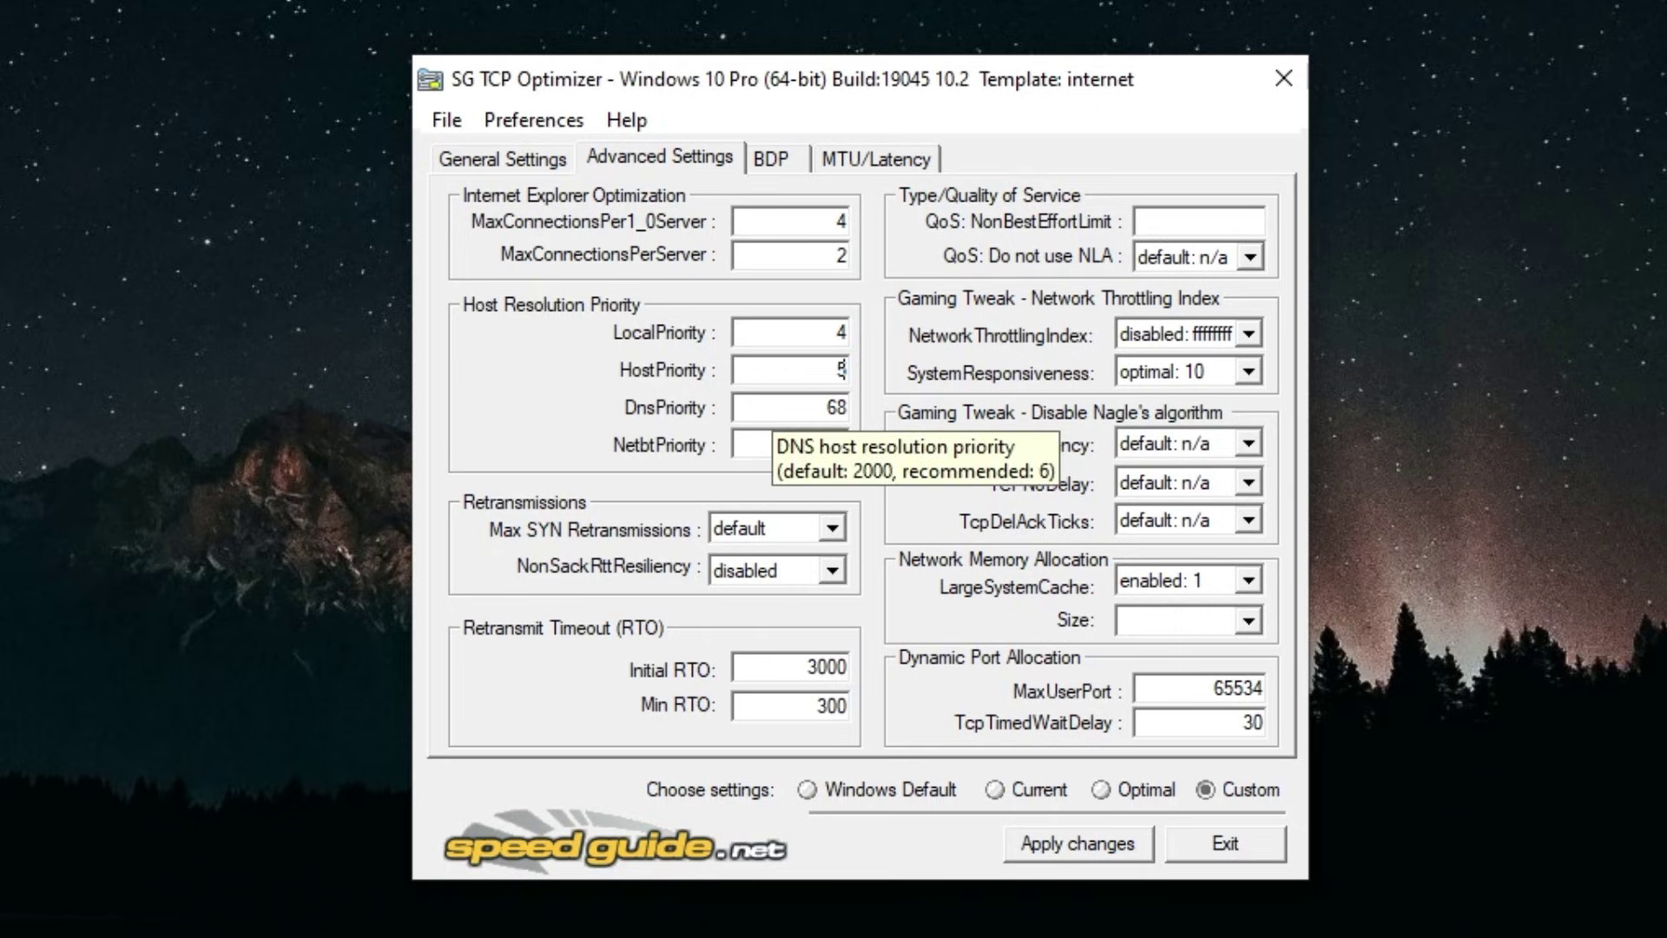
pyautogui.doubleClick(782, 408)
pyautogui.write('6')
pyautogui.doubleClick(800, 447)
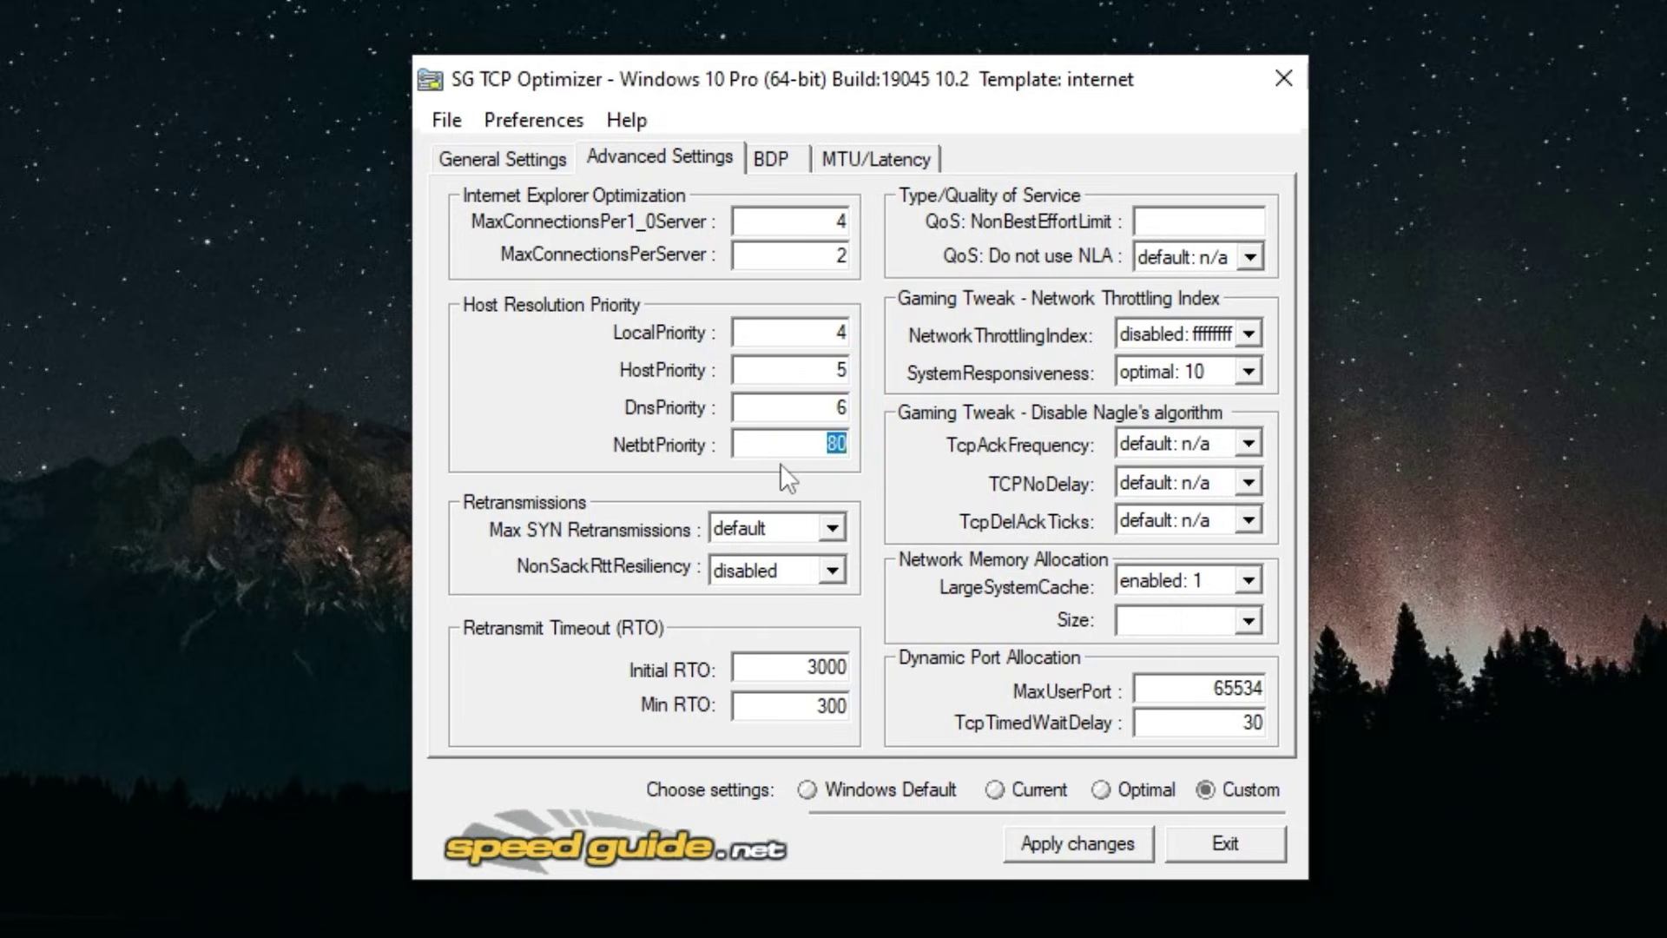
pyautogui.write('7')
# Set Max SYN Retransmissions to 2, keep NonSackRttResiliency disabled, and change Initial RTO to 2000
pyautogui.click(829, 527)
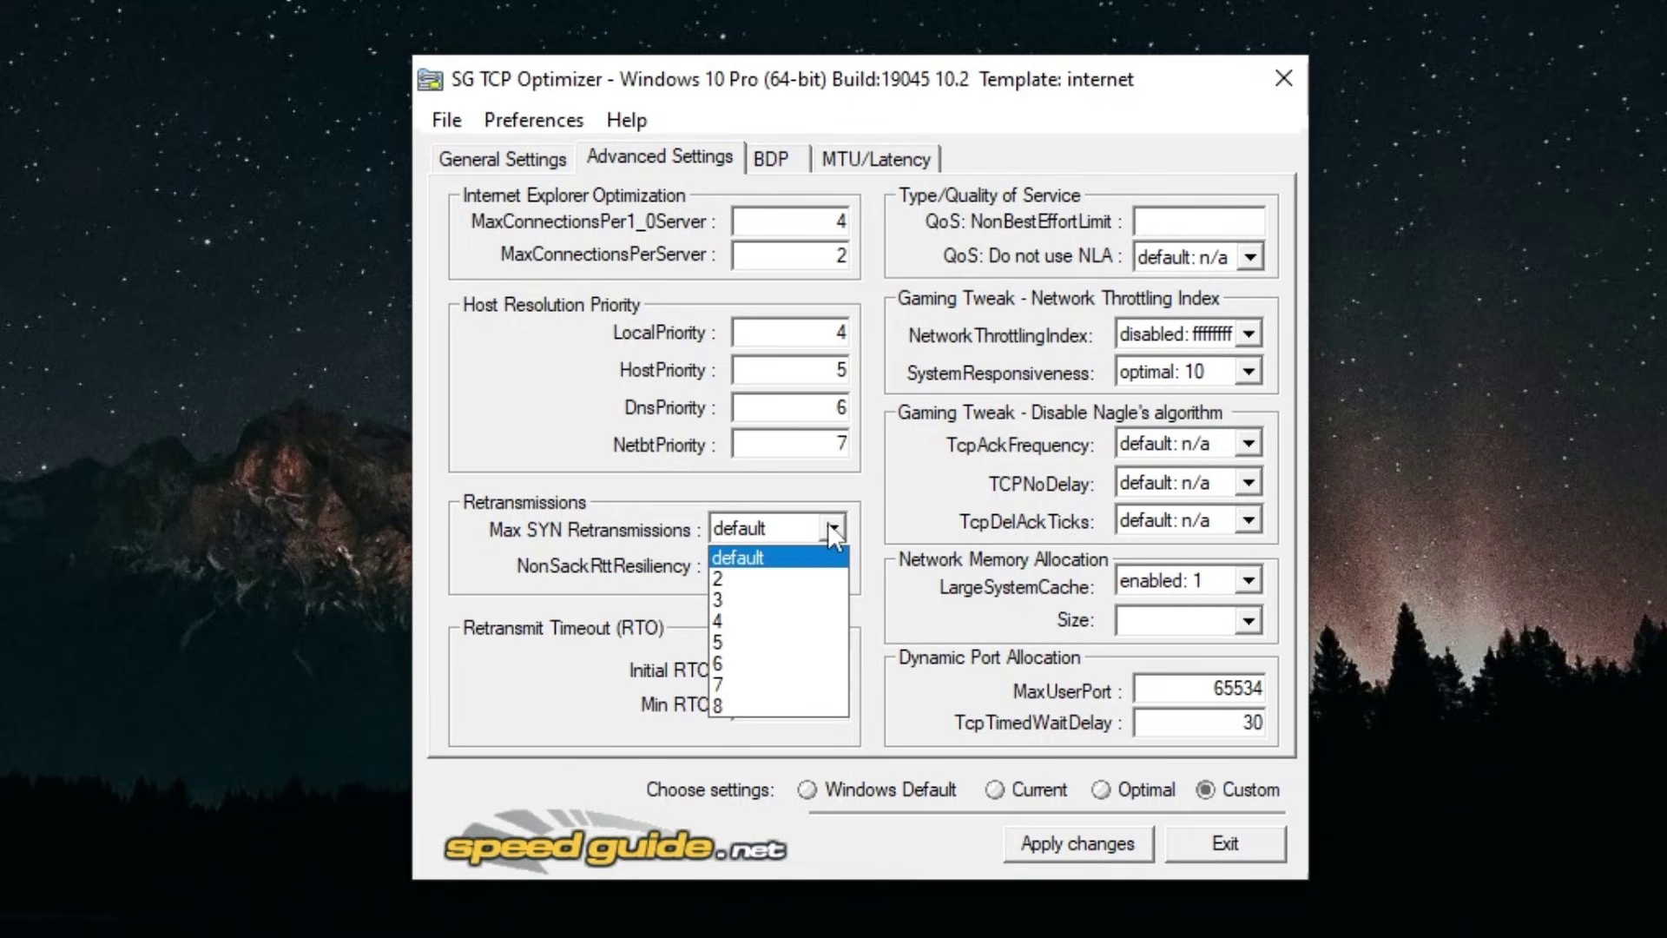
pyautogui.click(792, 579)
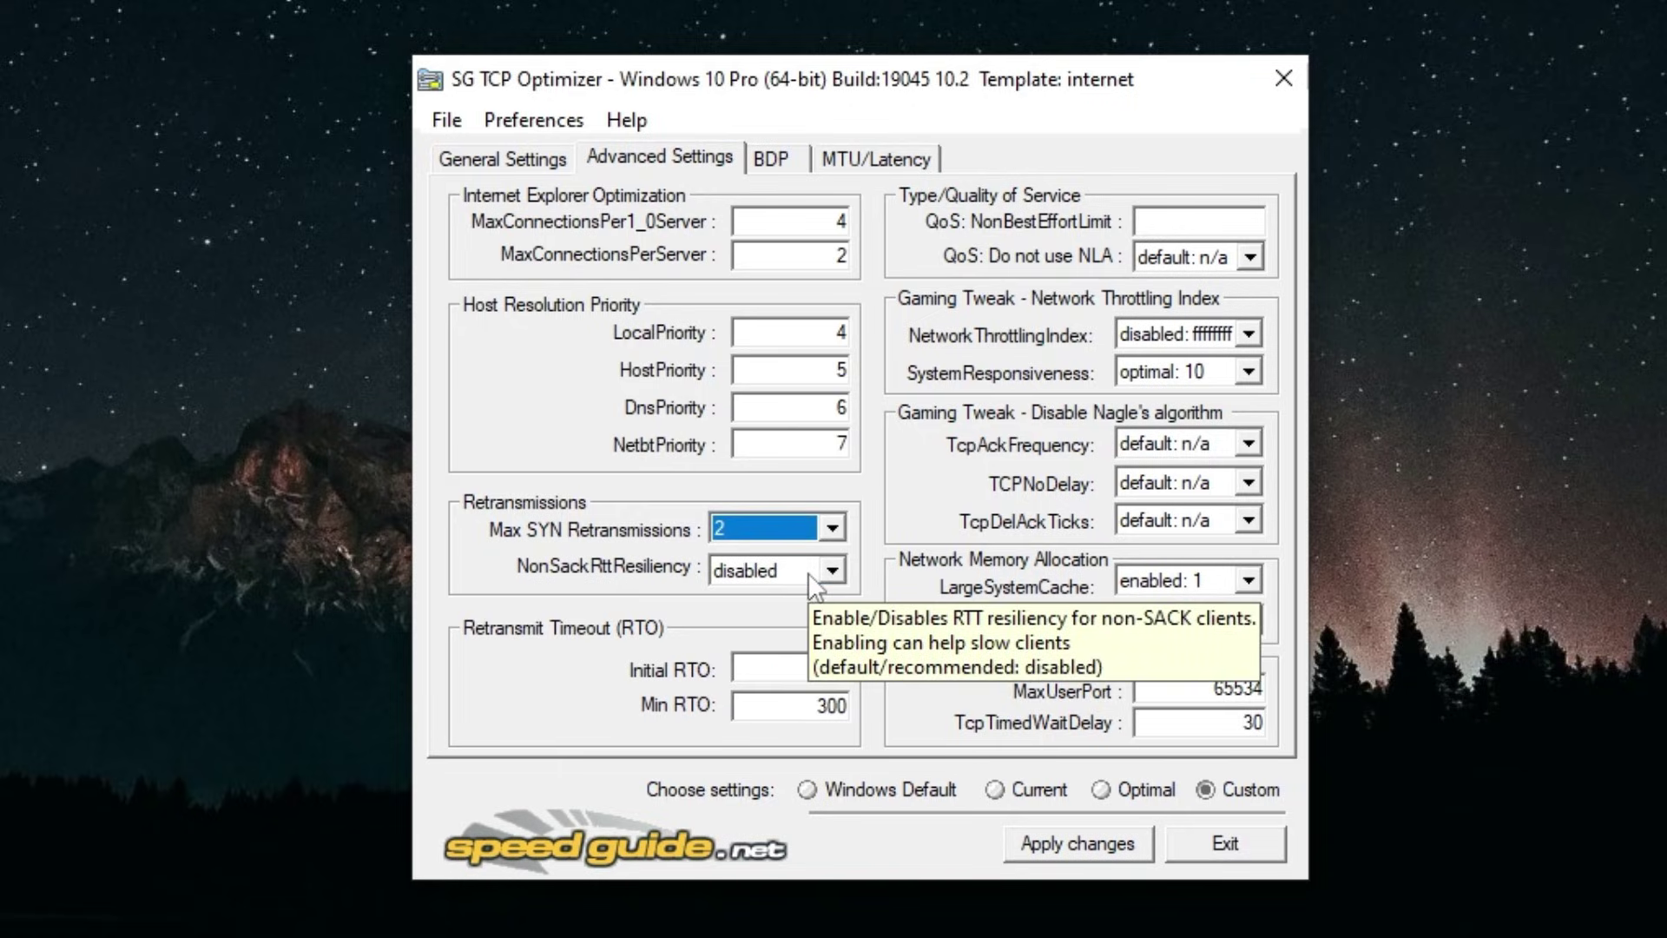
pyautogui.click(806, 570)
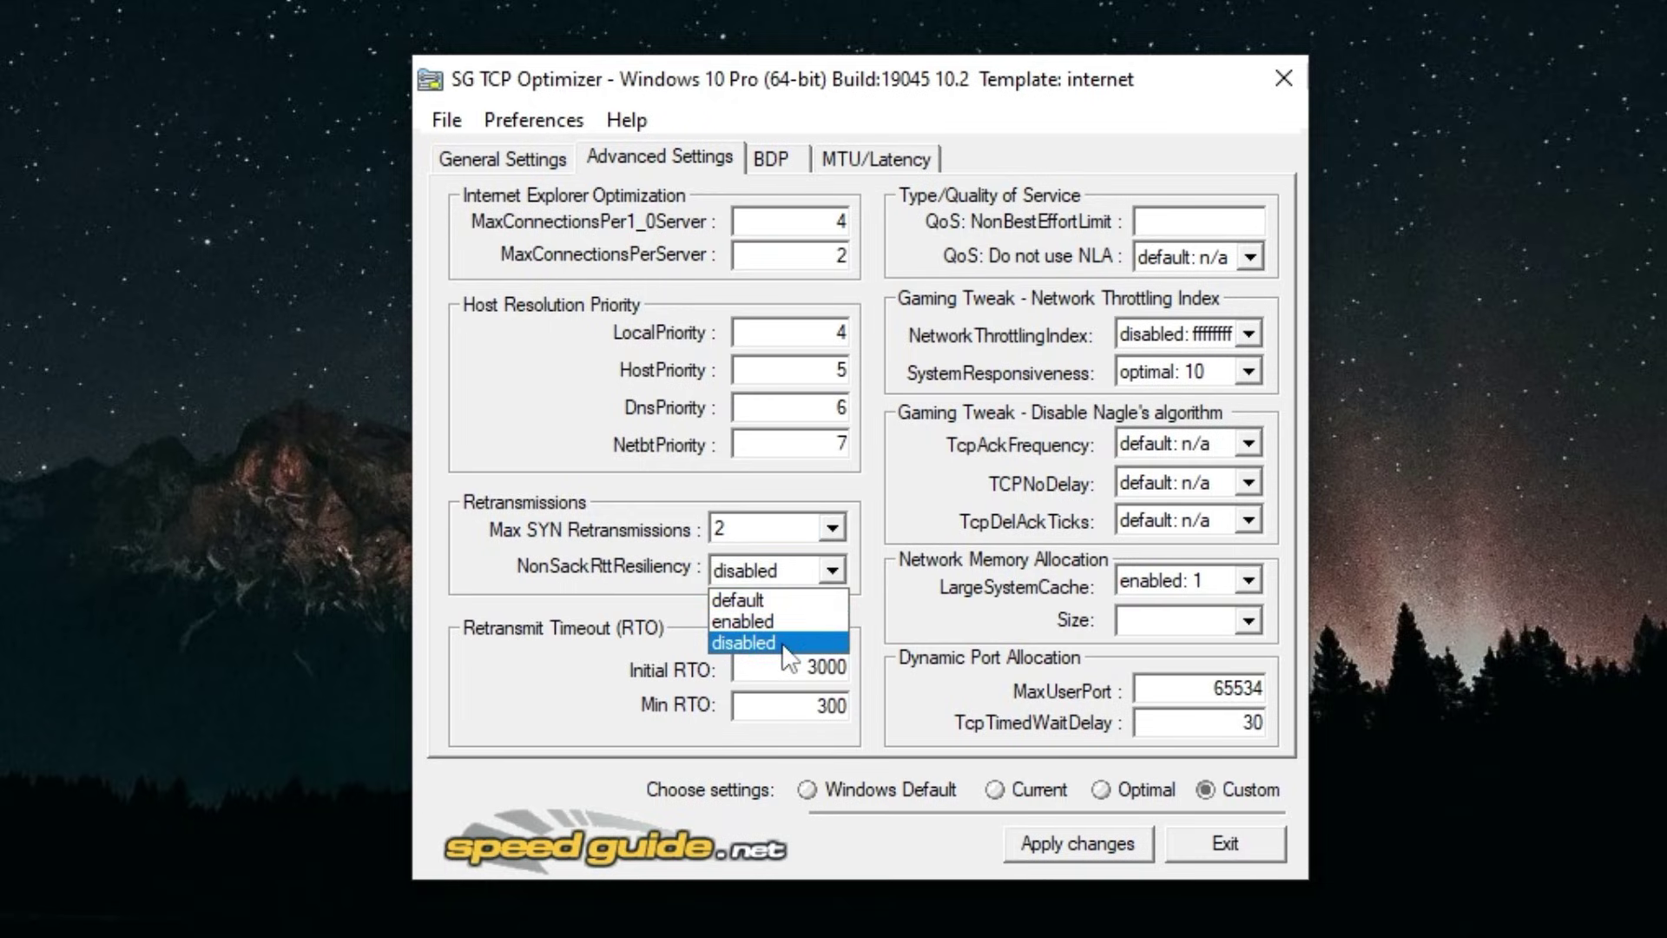
pyautogui.click(790, 643)
pyautogui.doubleClick(797, 671)
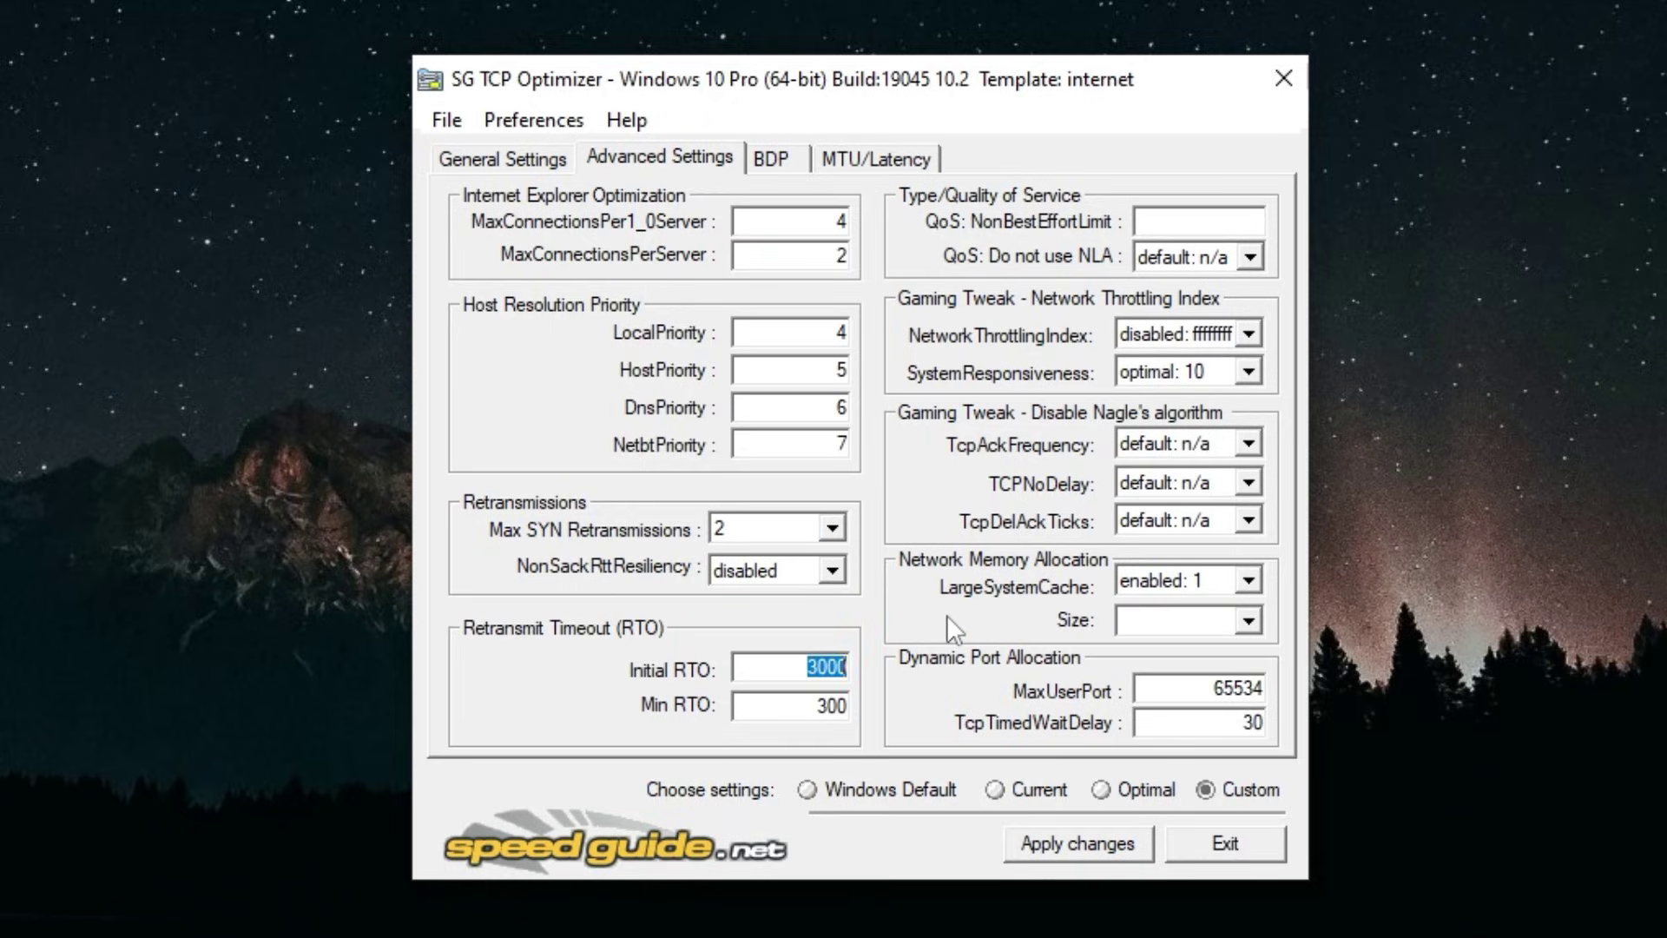
pyautogui.write('40')
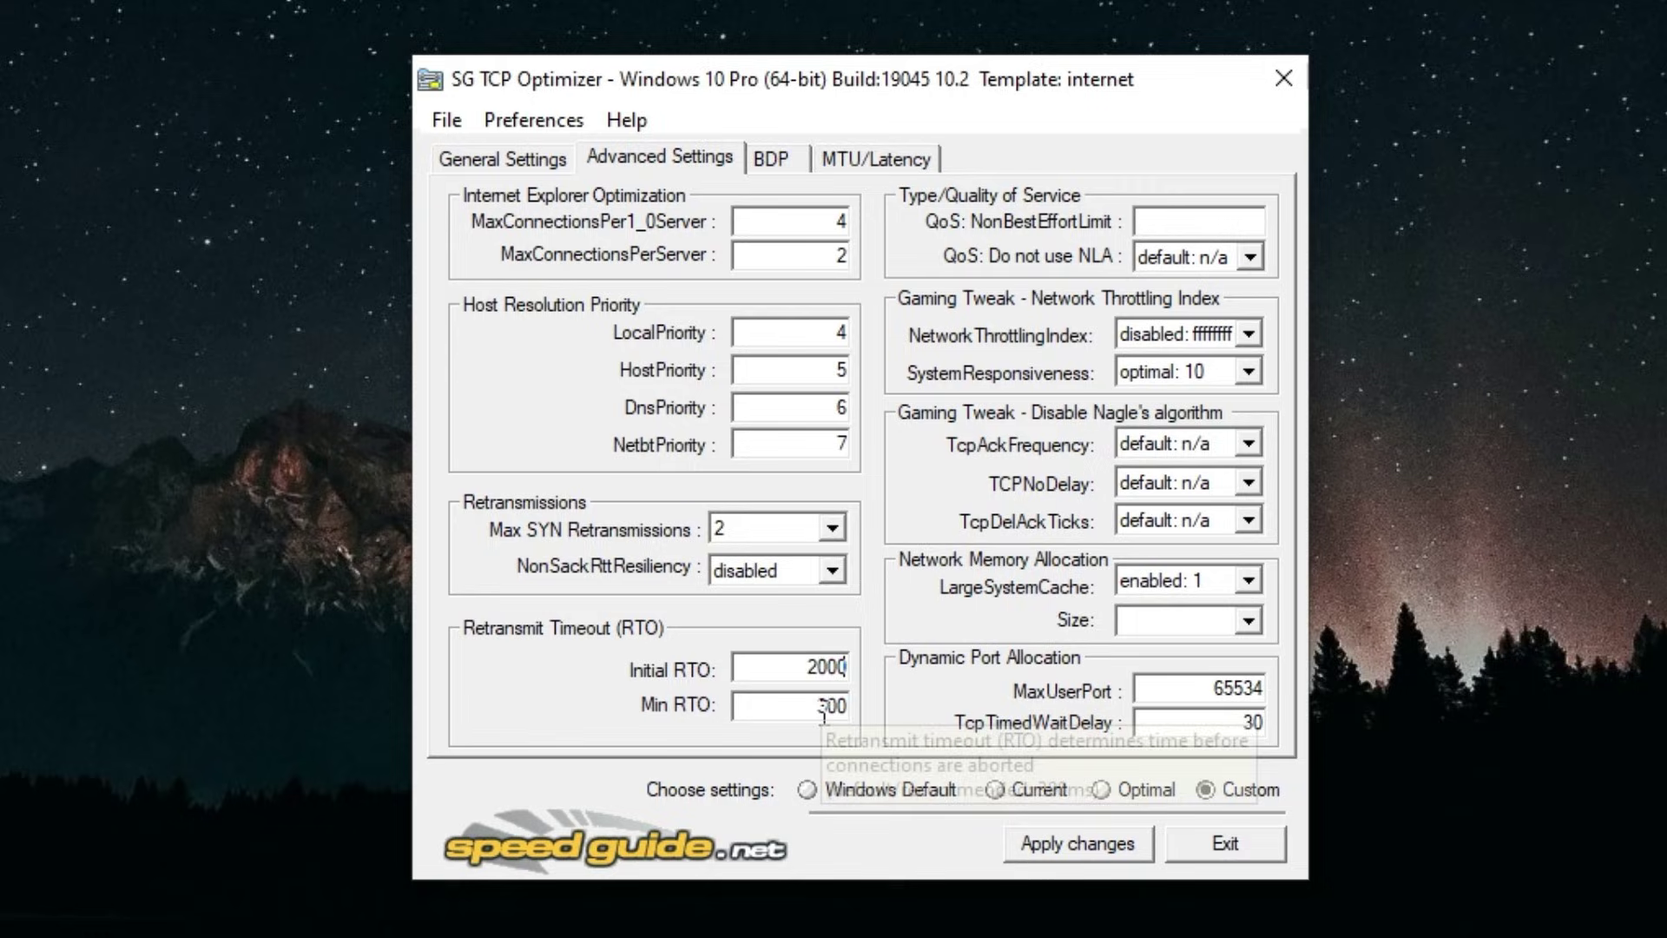
pyautogui.press('Tab')
pyautogui.click(805, 702)
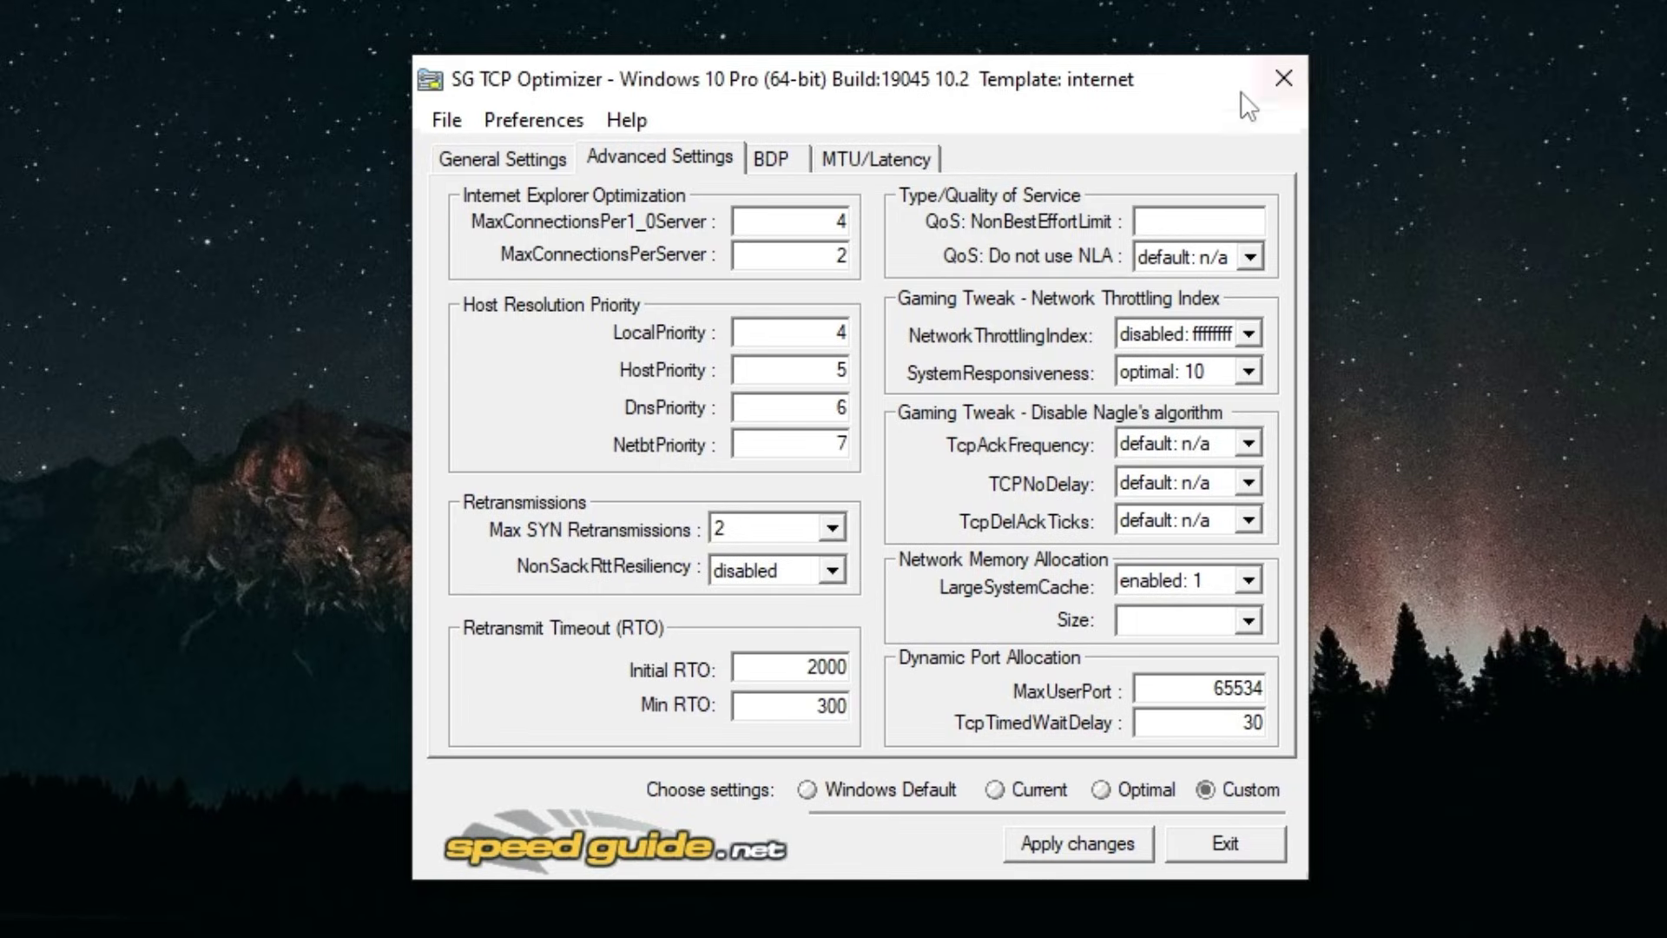
# Set QoS NonBestEffortLimit to 0 and Do not use NLA to optimal: 1
pyautogui.click(1185, 217)
pyautogui.write('0')
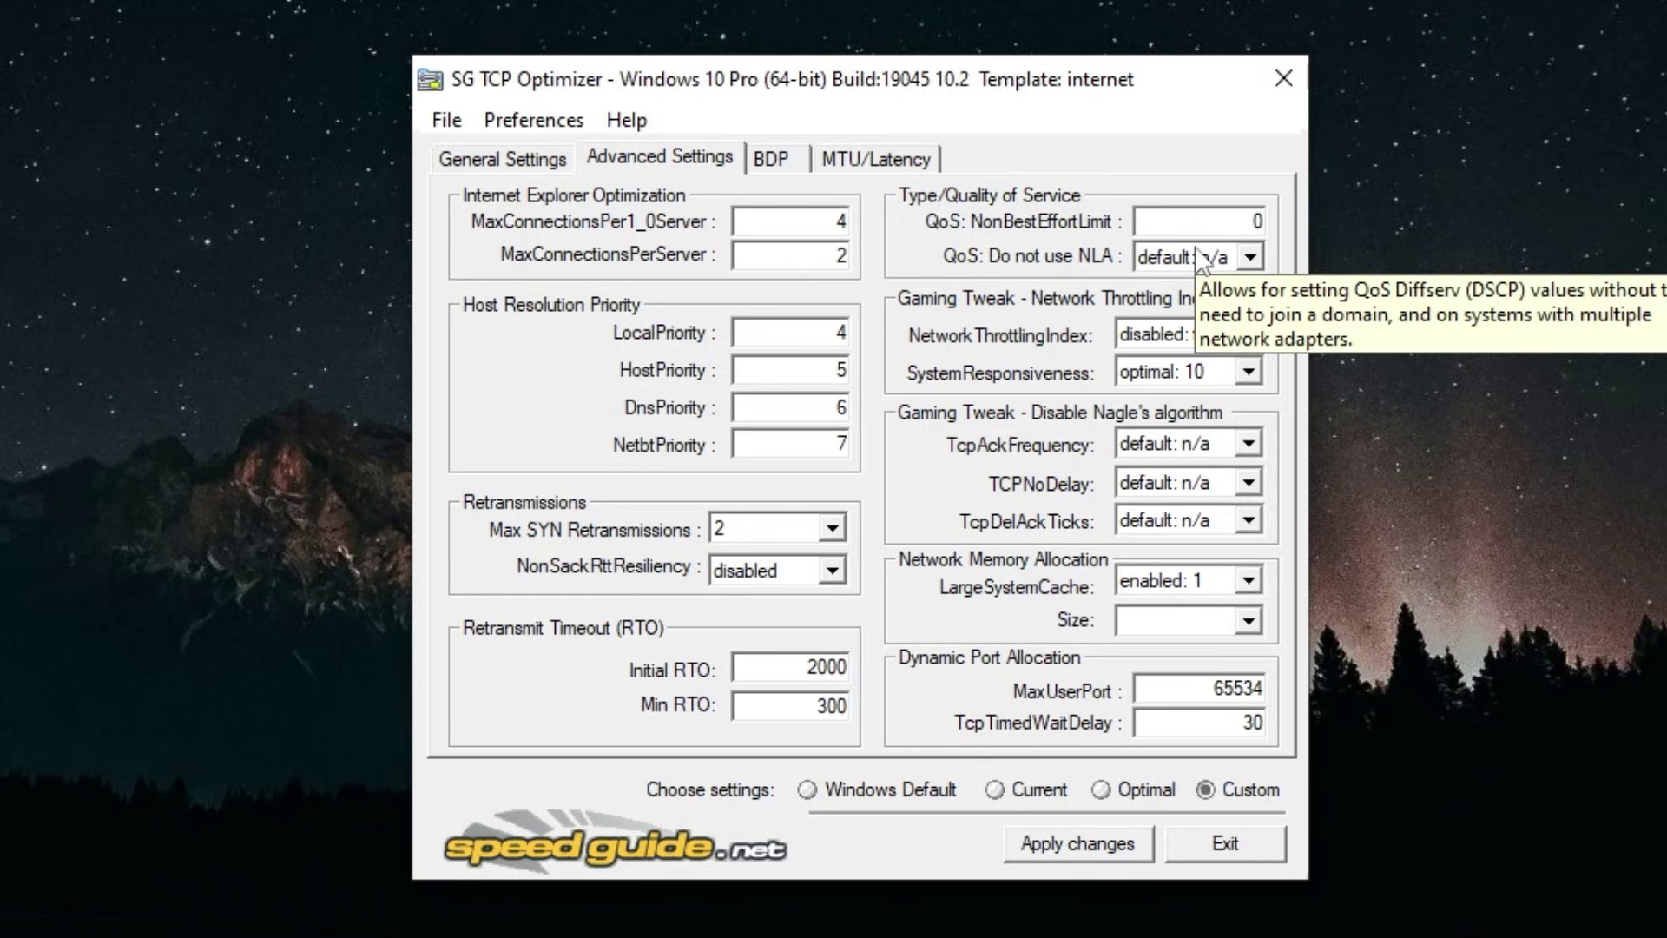
pyautogui.click(1201, 258)
pyautogui.click(1194, 304)
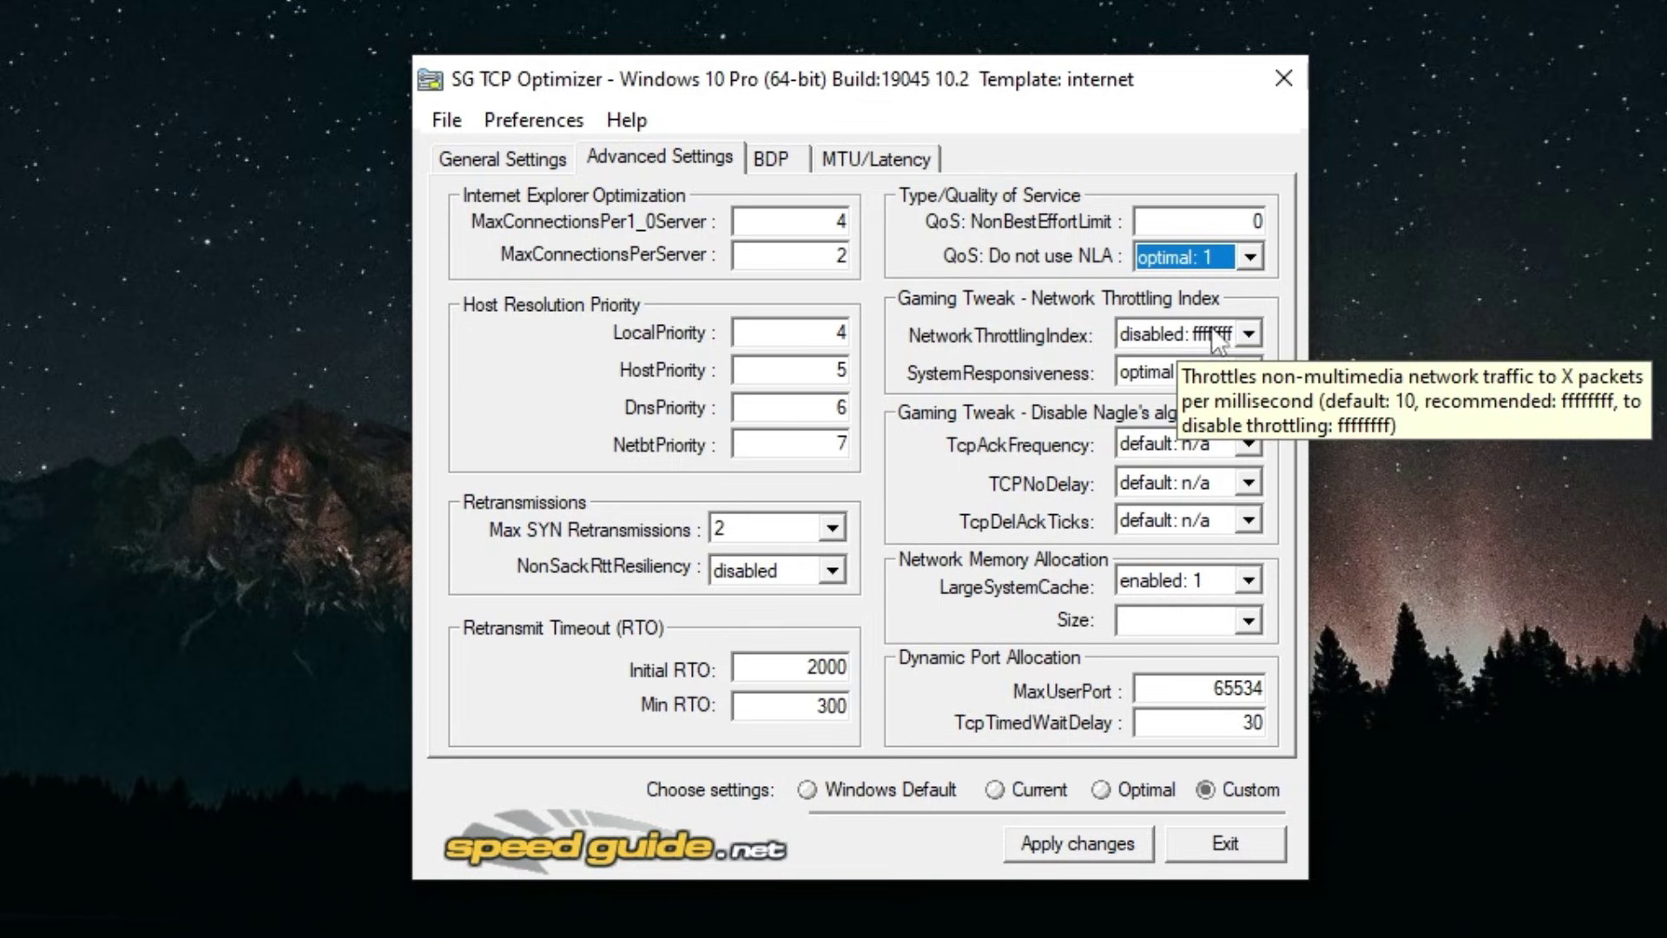
# Set NetworkThrottlingIndex to disabled: ffffffff and keep SystemResponsiveness at optimal: 10
pyautogui.click(1220, 337)
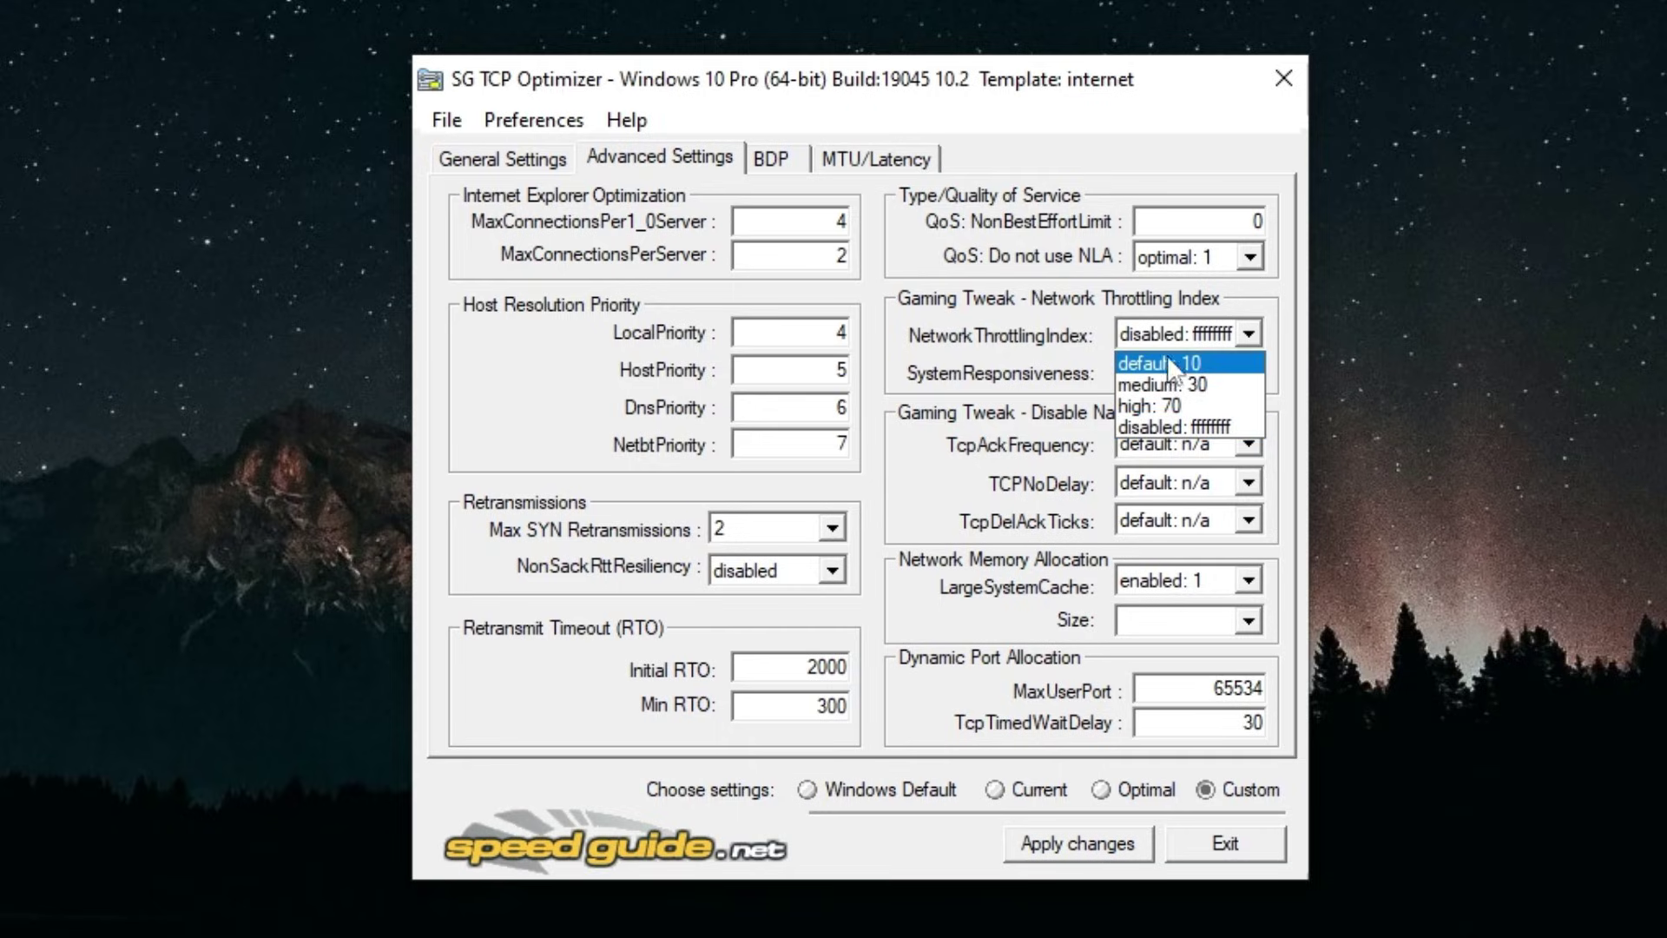
pyautogui.click(1225, 423)
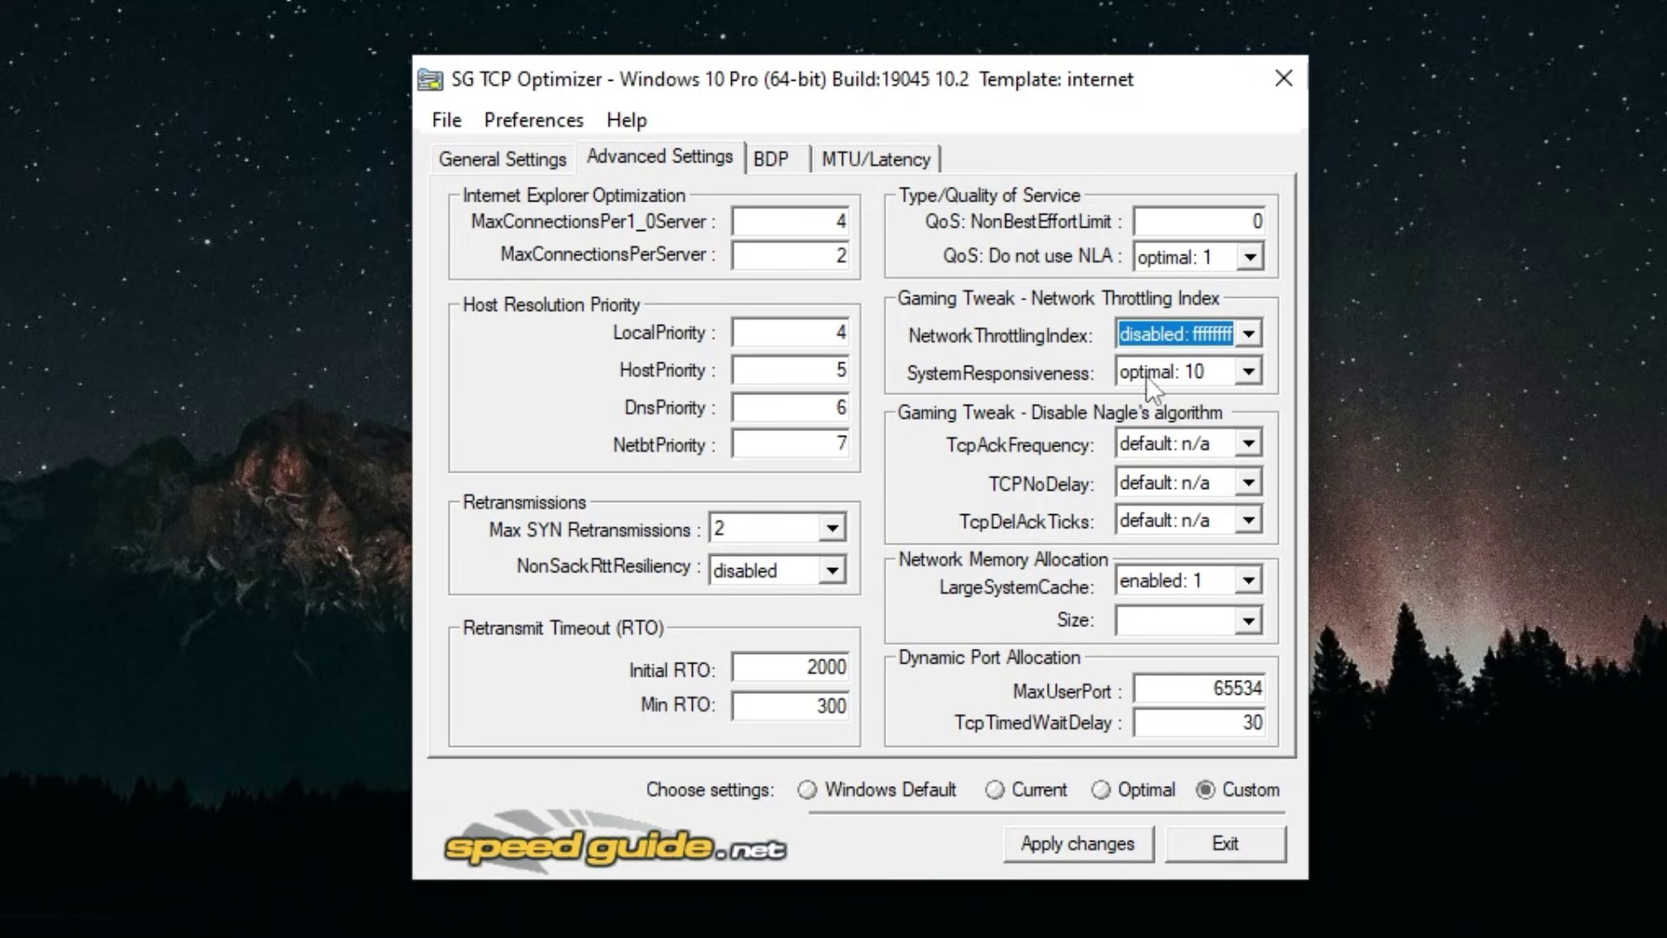
pyautogui.click(1207, 375)
pyautogui.click(1211, 424)
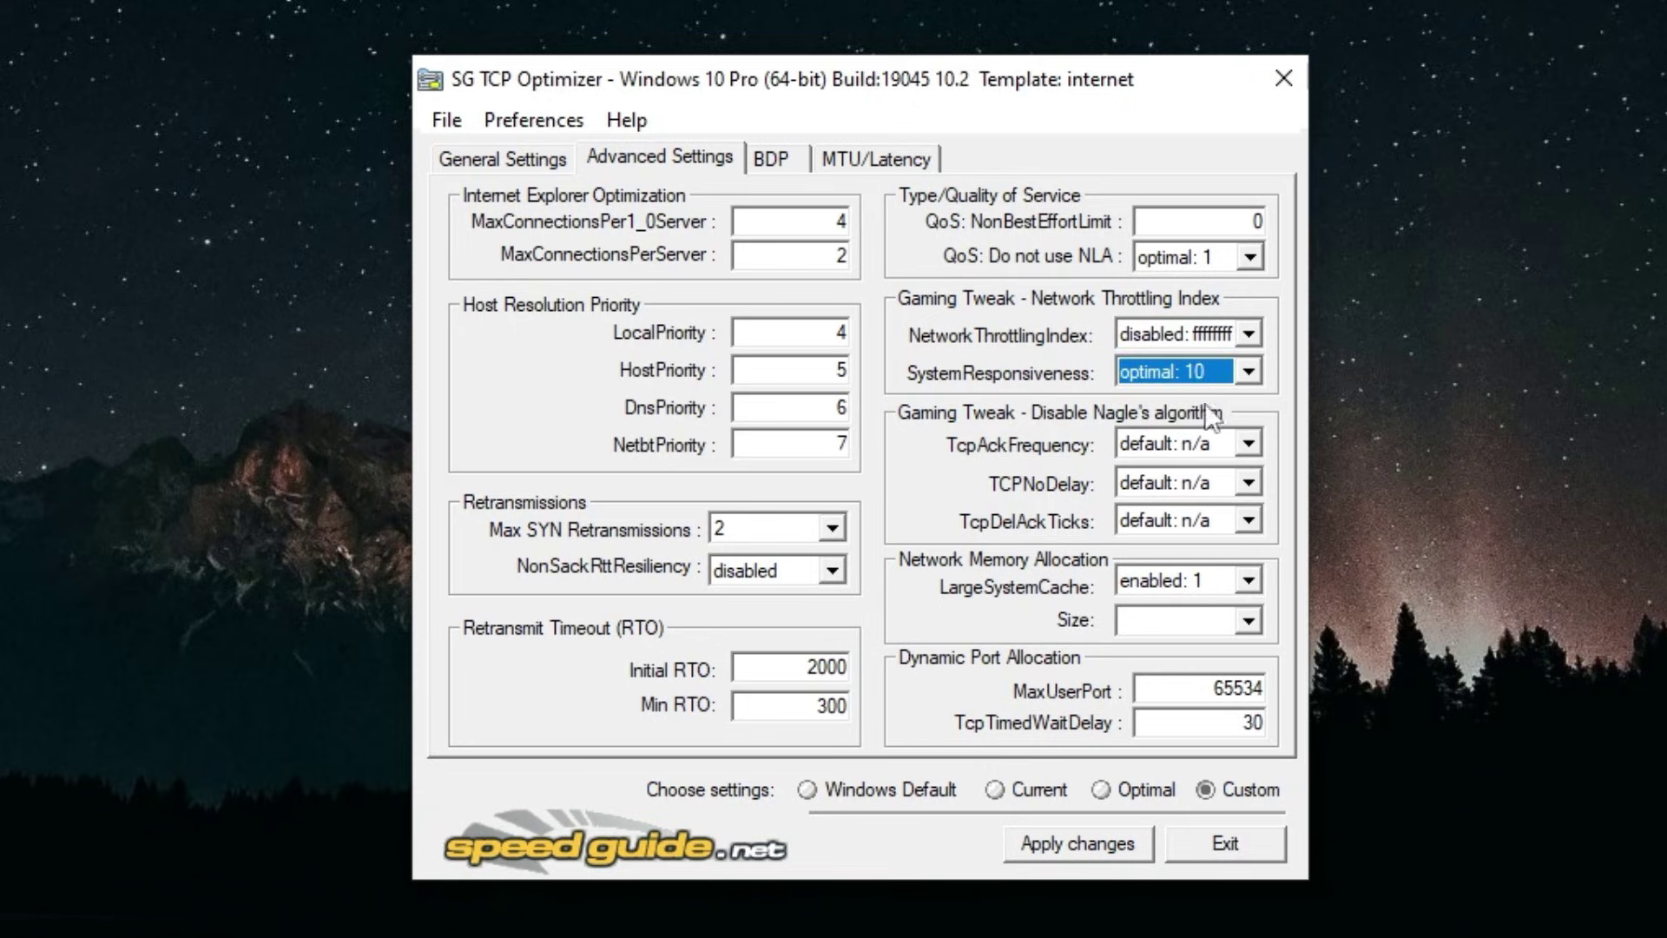
pyautogui.click(1207, 374)
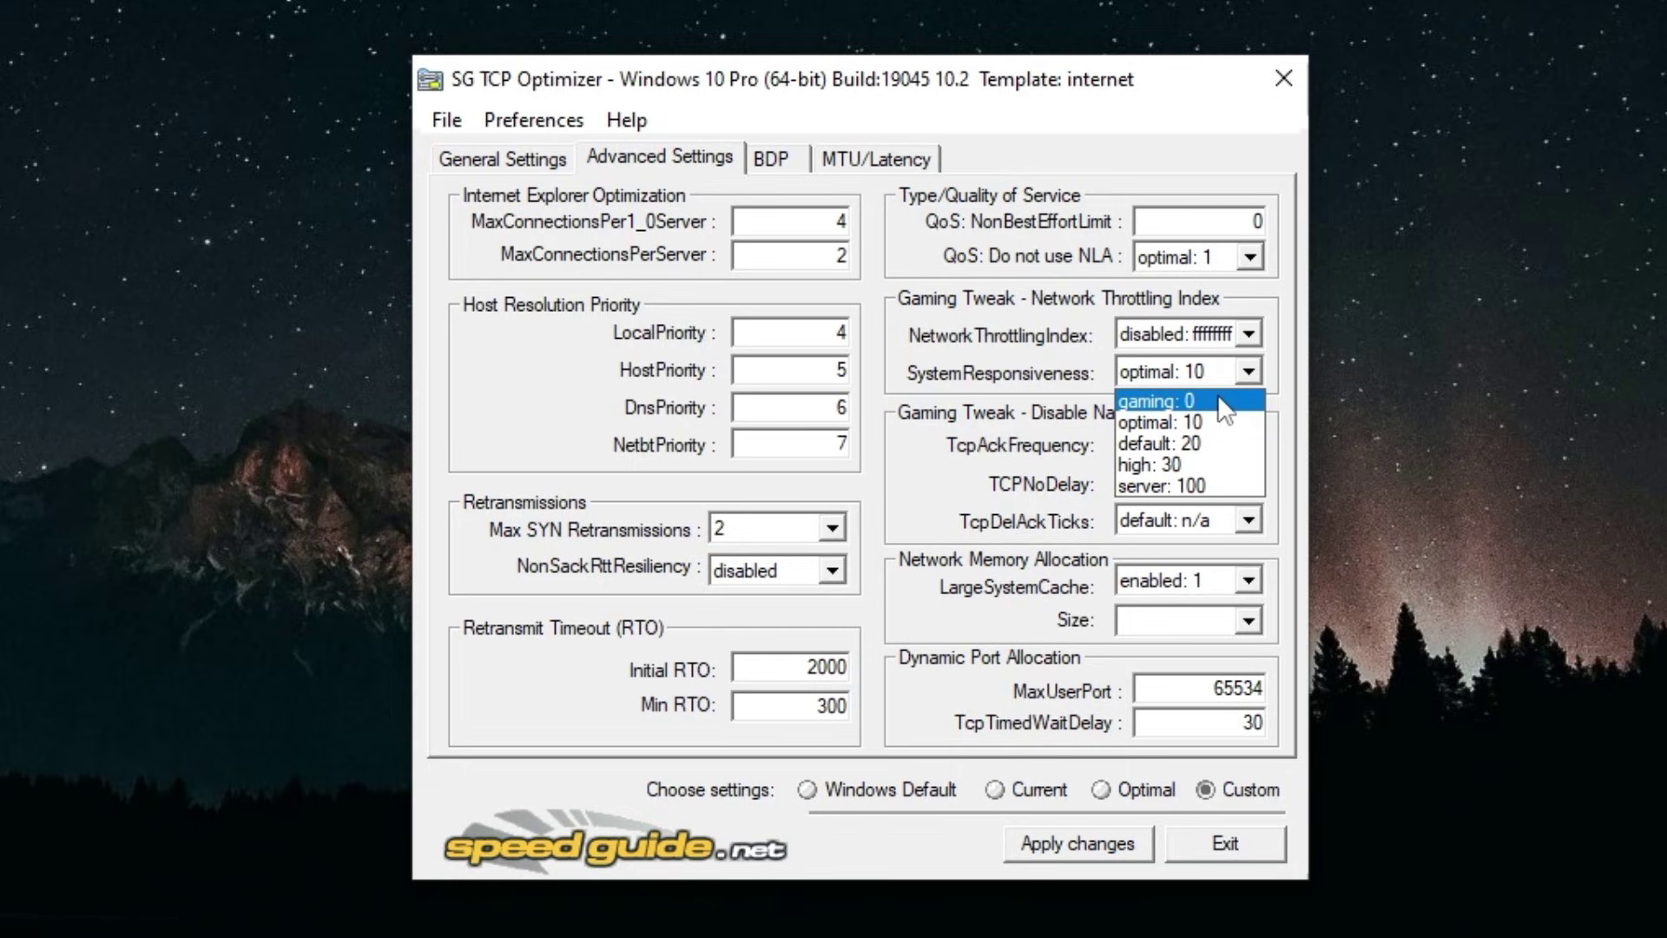
pyautogui.click(1172, 423)
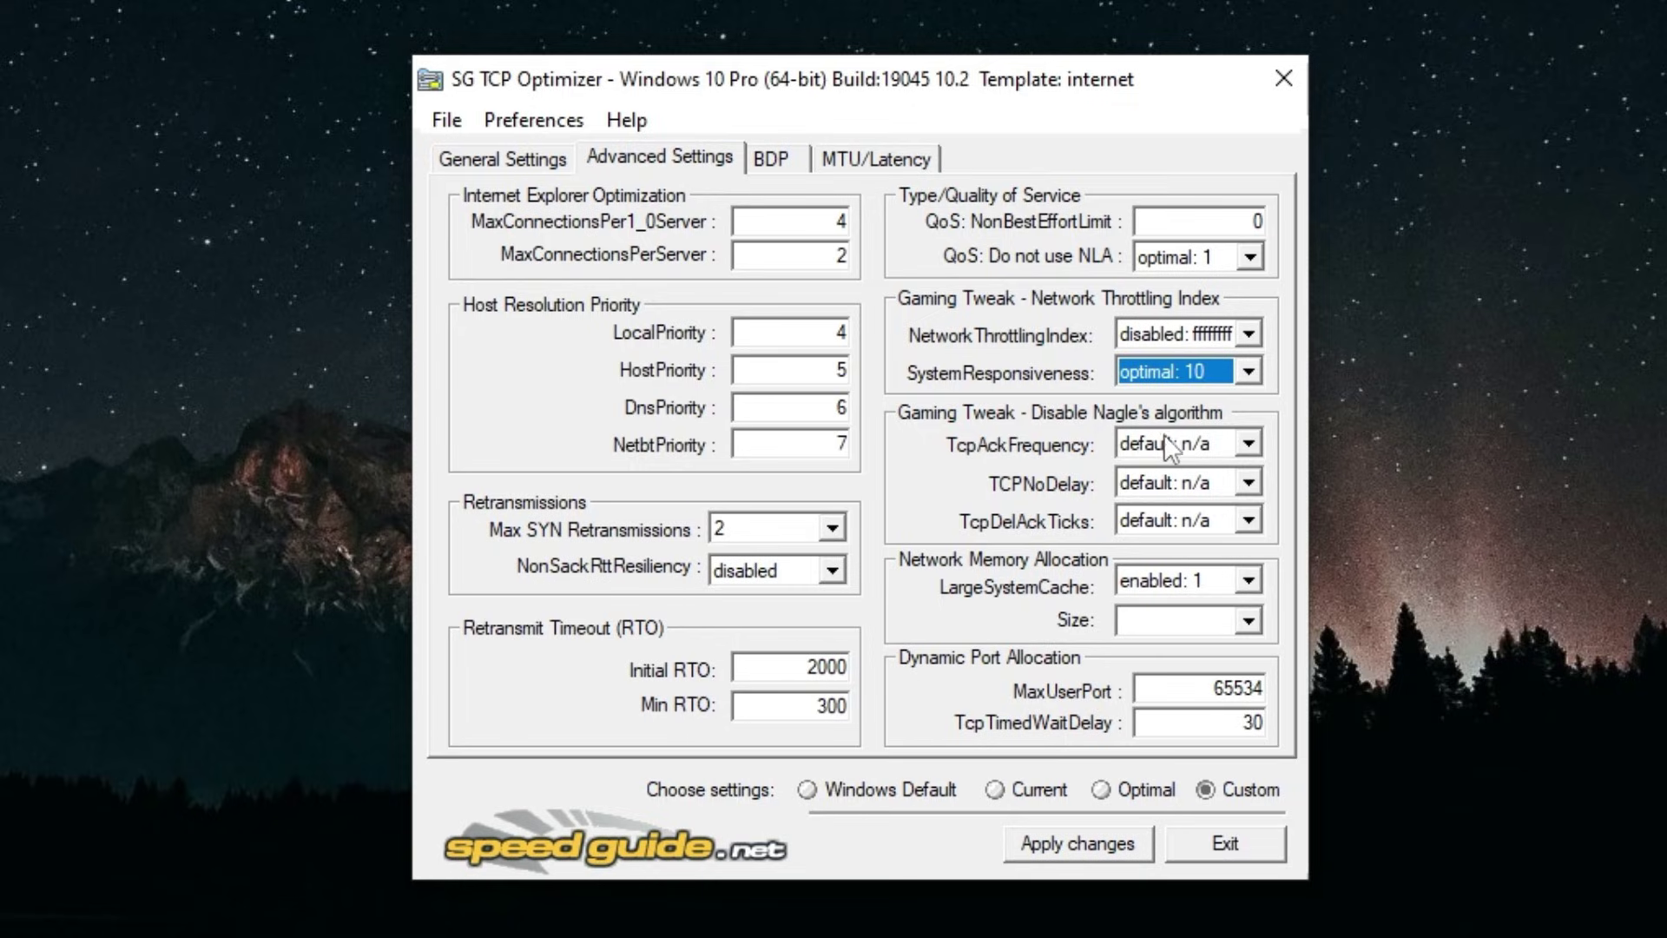
# Set TcpAckFrequency to disabled: 1, TcpDelAckTicks to disabled: 0, and TCPNoDelay to enabled: 1
pyautogui.click(1199, 445)
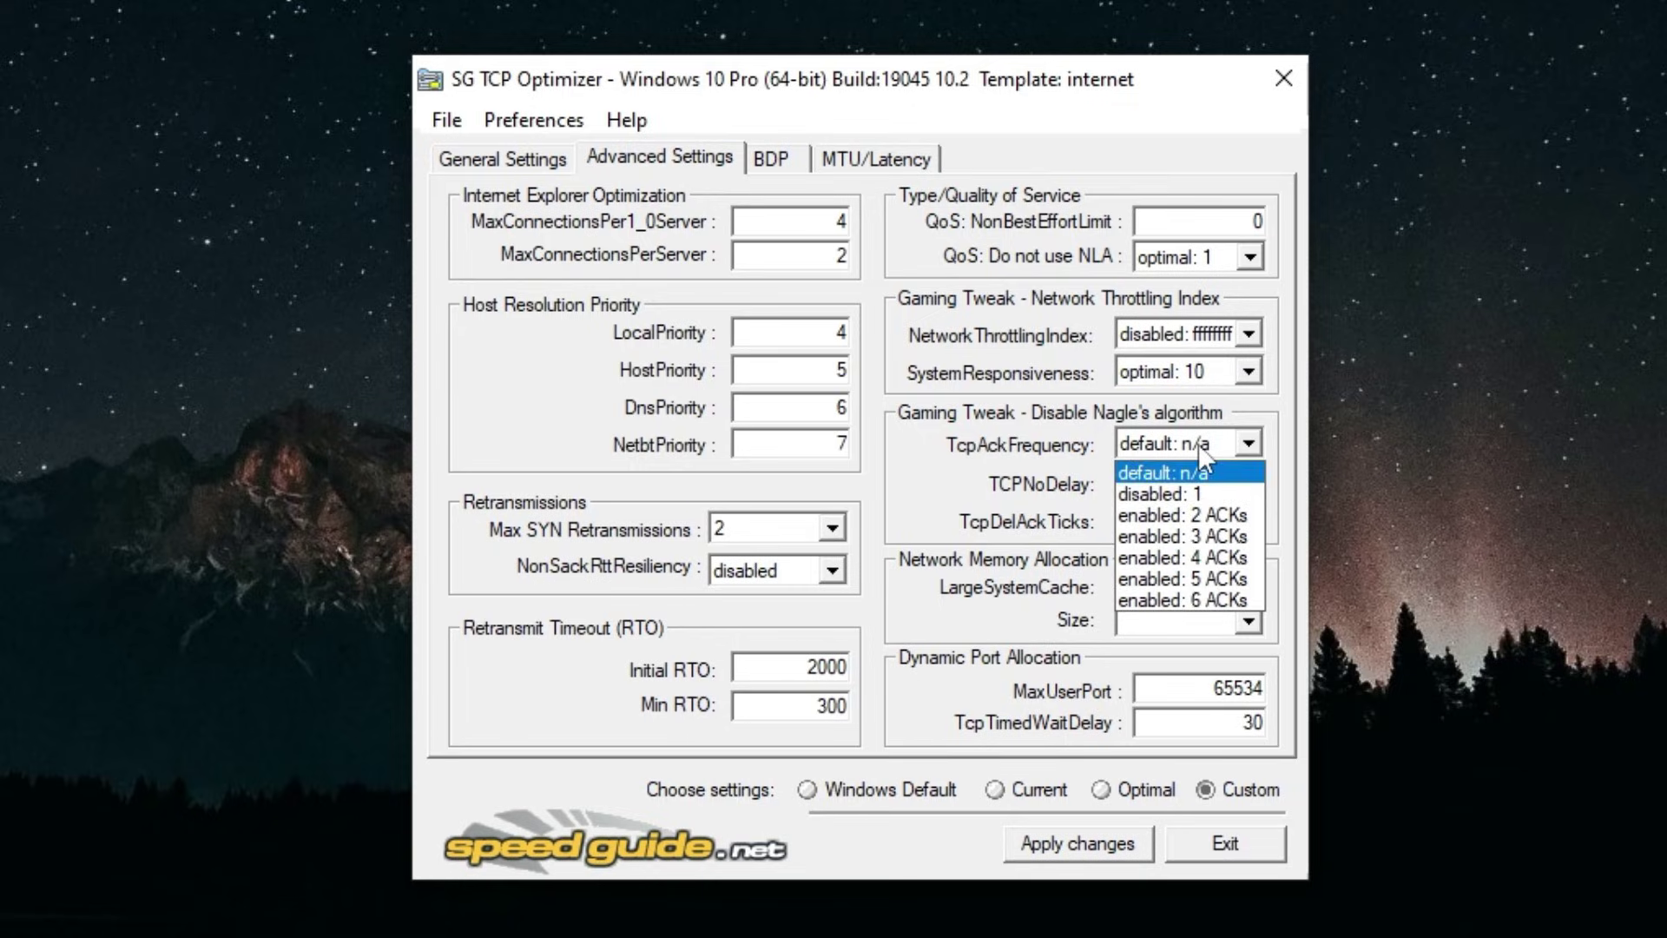
pyautogui.click(1184, 493)
pyautogui.click(1185, 521)
pyautogui.click(1174, 484)
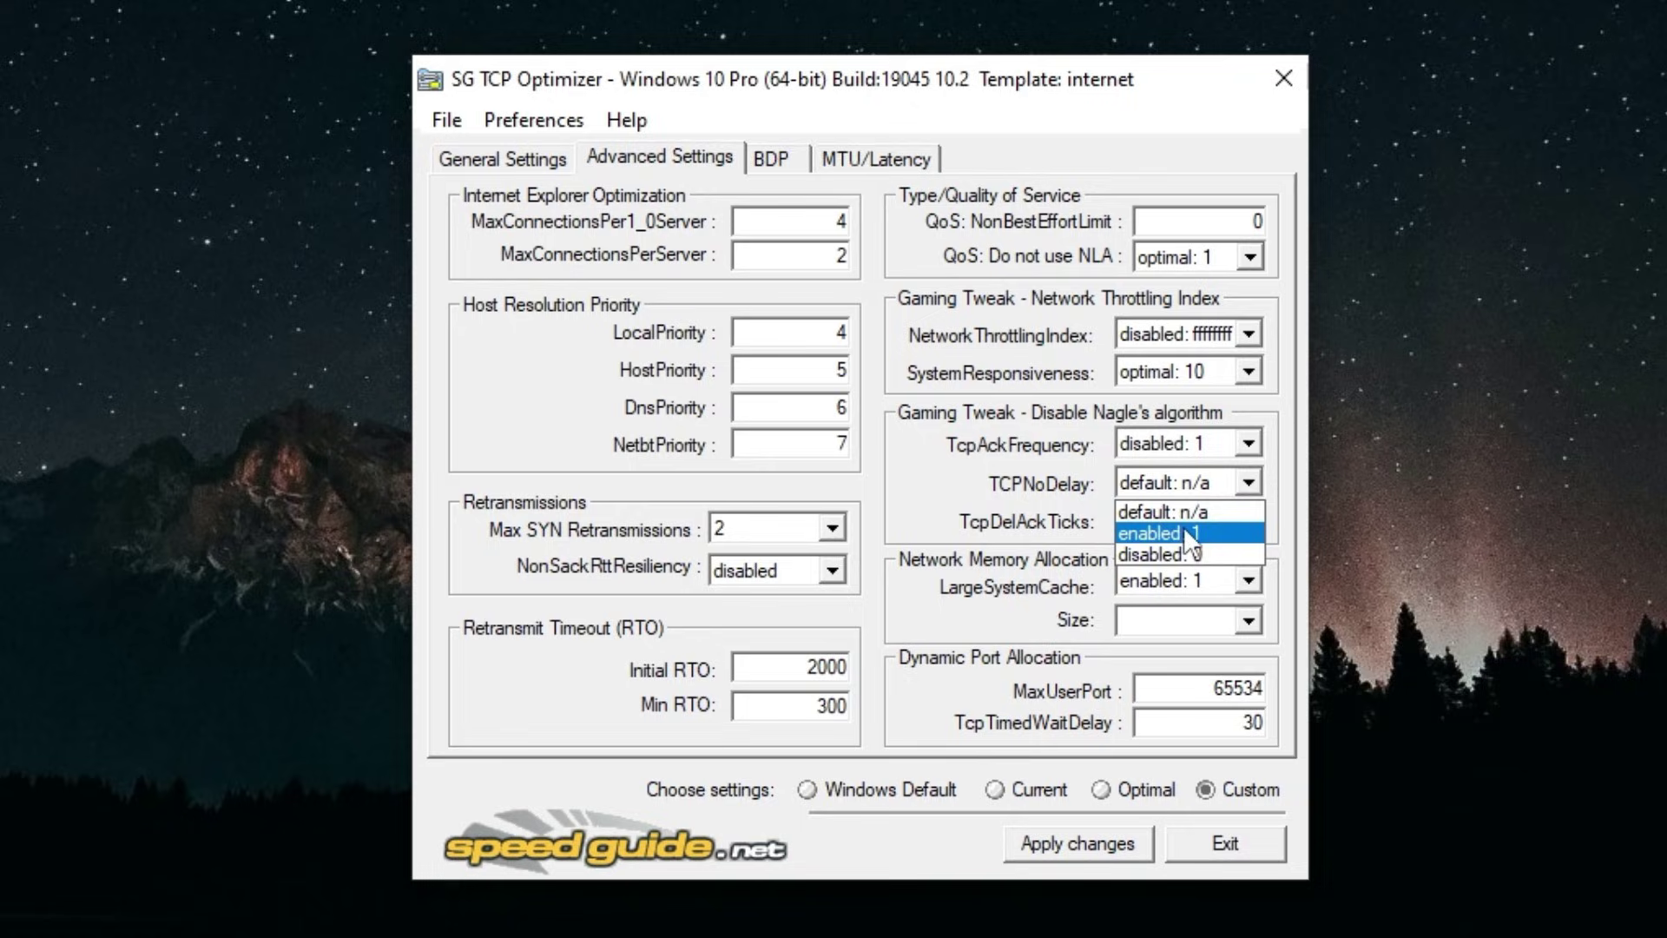
pyautogui.click(1181, 532)
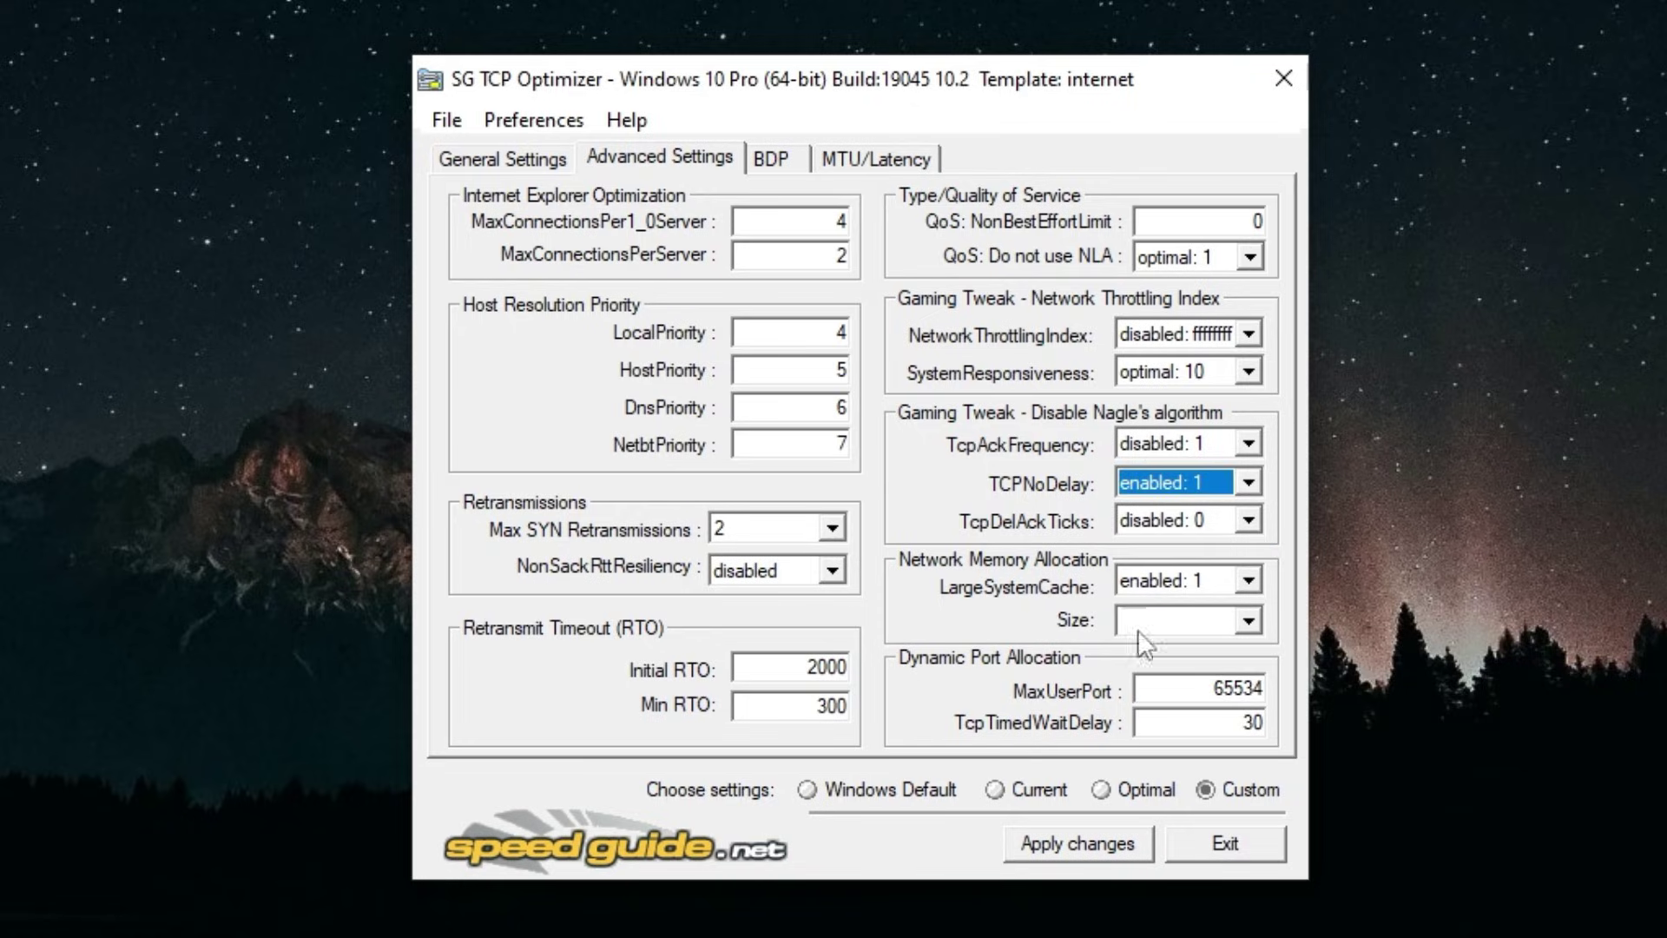
# Set LargeSystemCache to enabled: 1 and confirm MaxUserPort stays 65534
pyautogui.moveTo(1093, 615)
pyautogui.click(1237, 576)
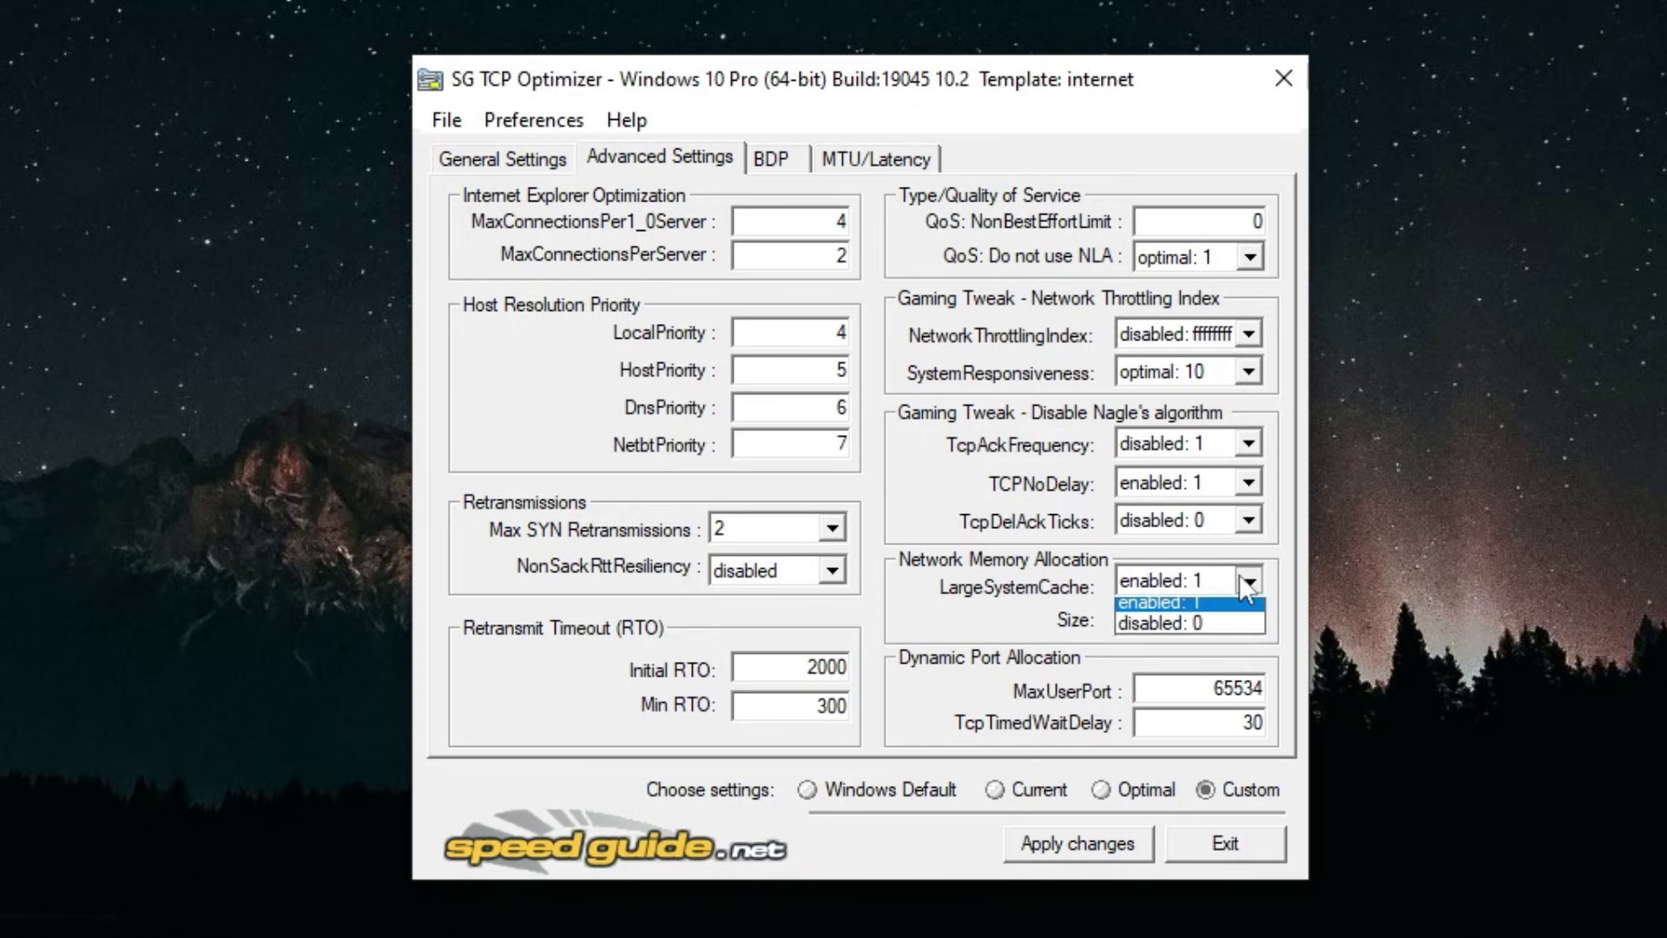
pyautogui.click(1218, 632)
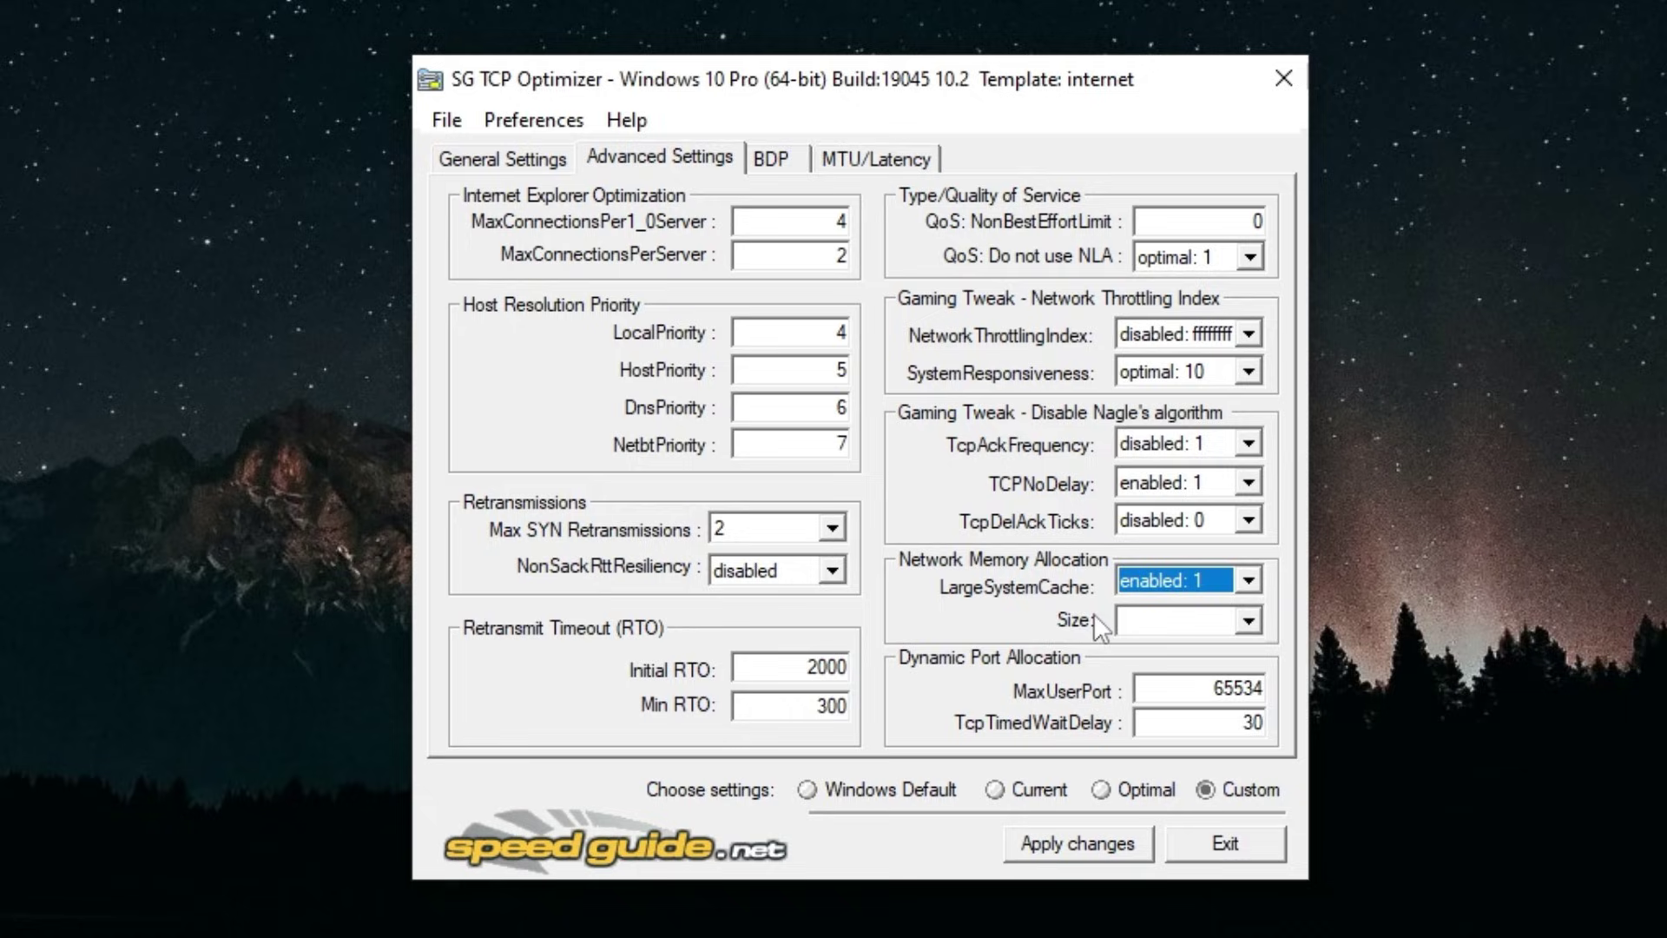
pyautogui.click(1215, 622)
pyautogui.click(1212, 627)
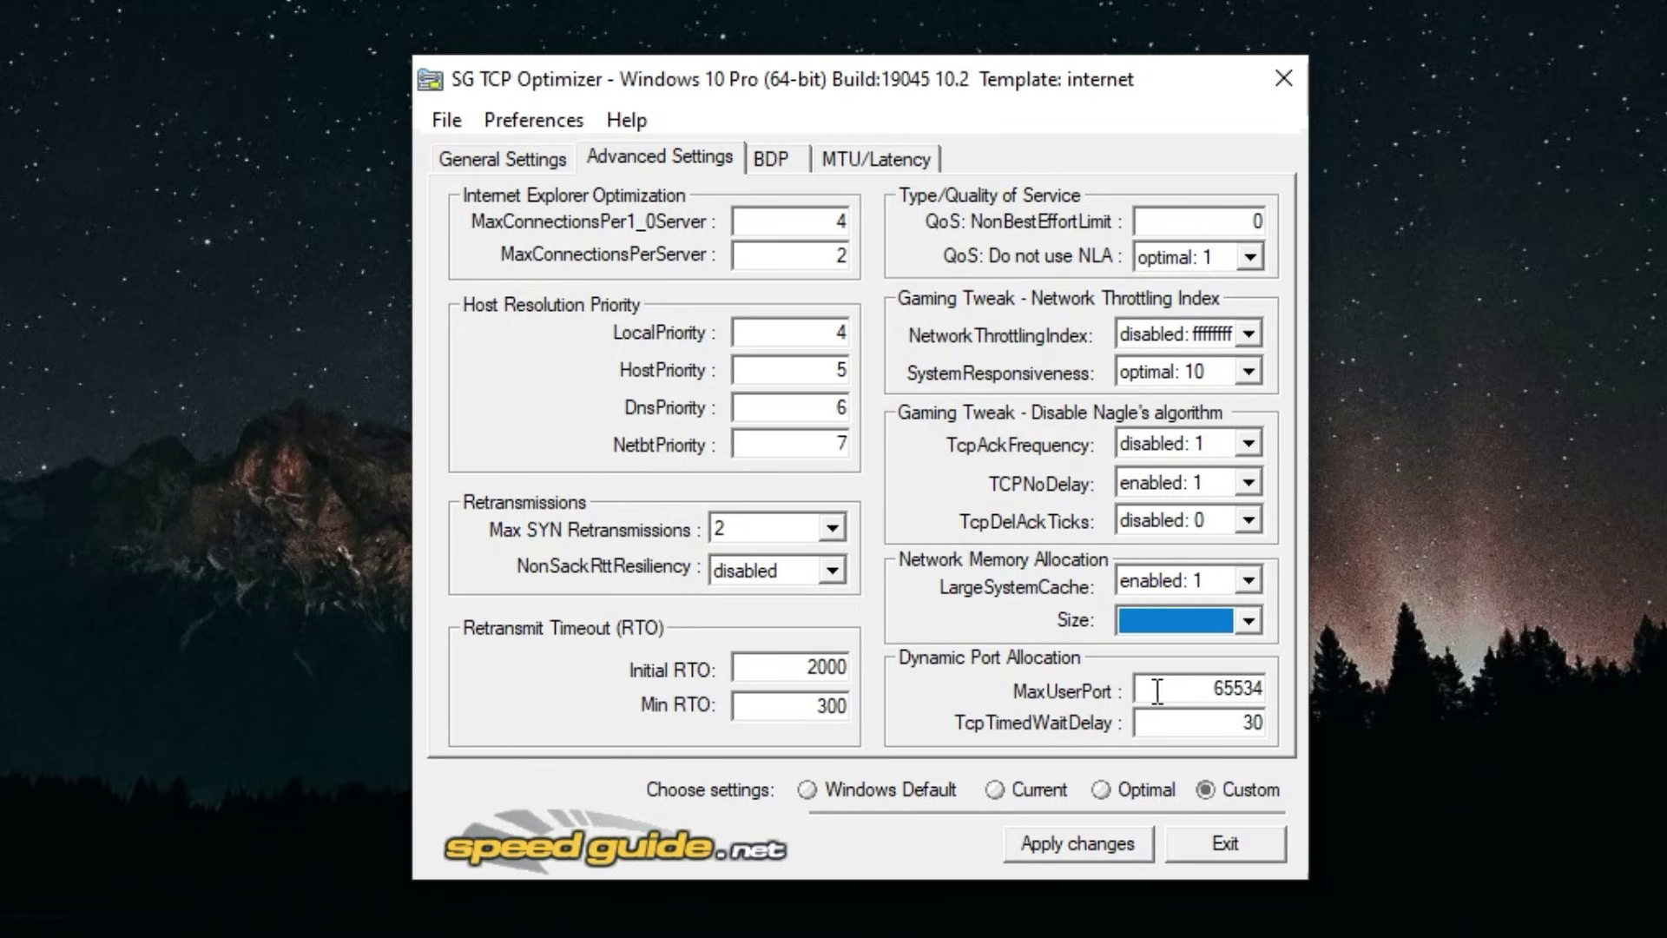
pyautogui.doubleClick(1156, 692)
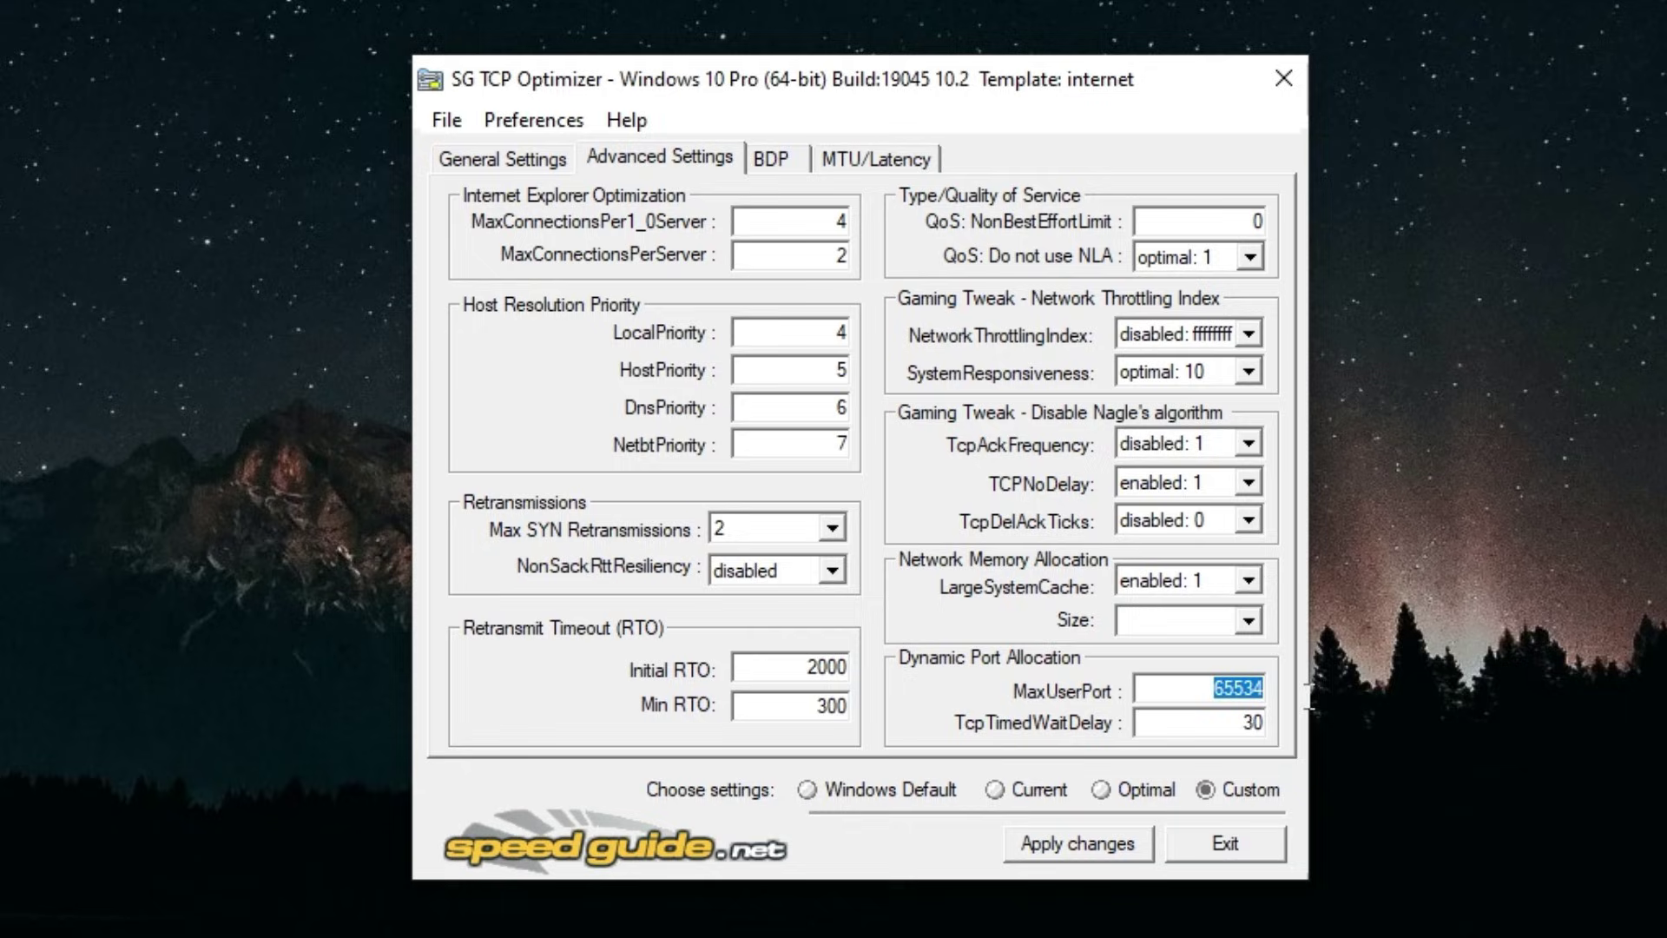
pyautogui.click(1176, 689)
pyautogui.moveTo(1180, 688); pyautogui.dragTo(1352, 730)
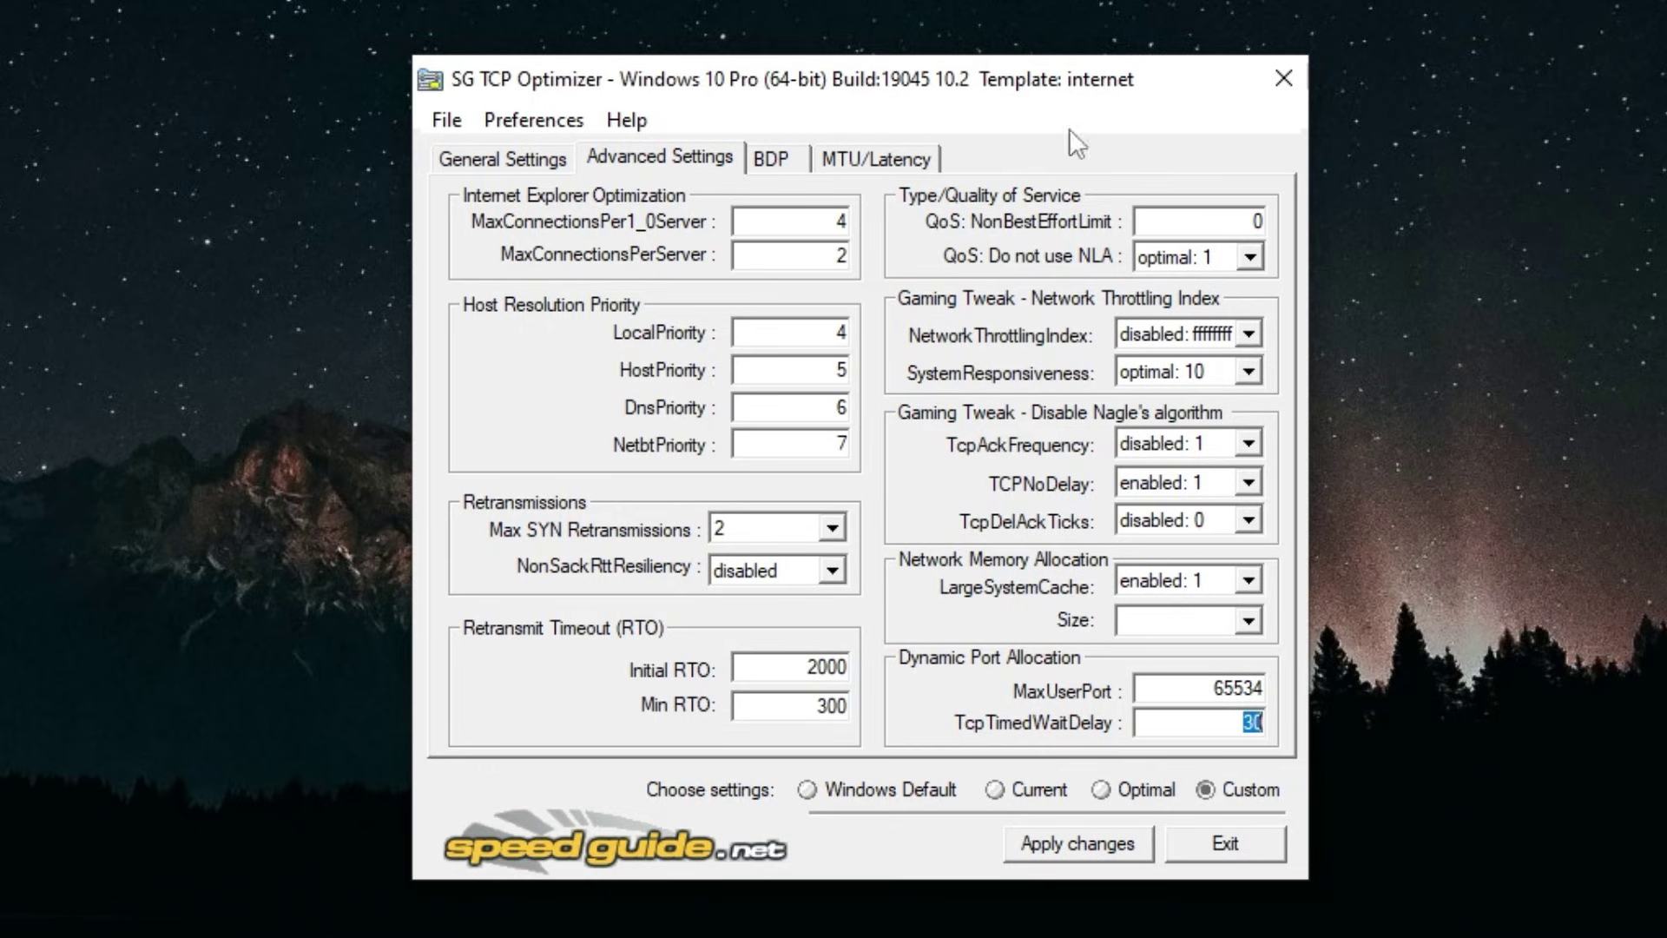
# Apply the custom TCP Optimizer changes and confirm them in the Apply Changes dialog
pyautogui.click(1071, 844)
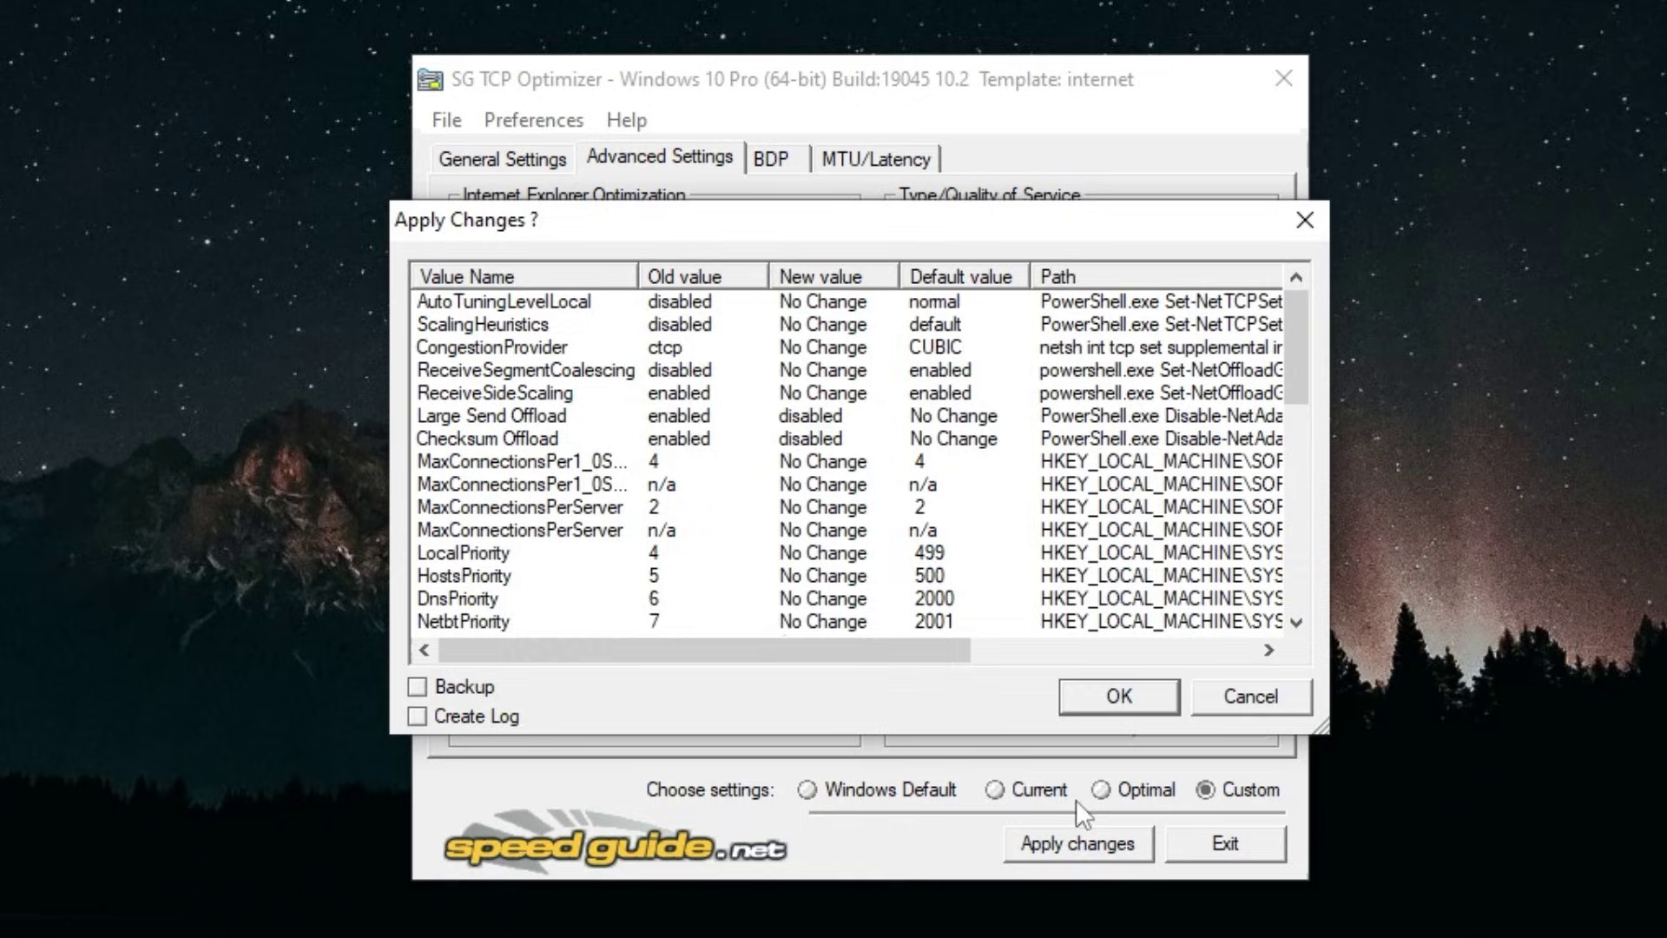
pyautogui.click(1120, 695)
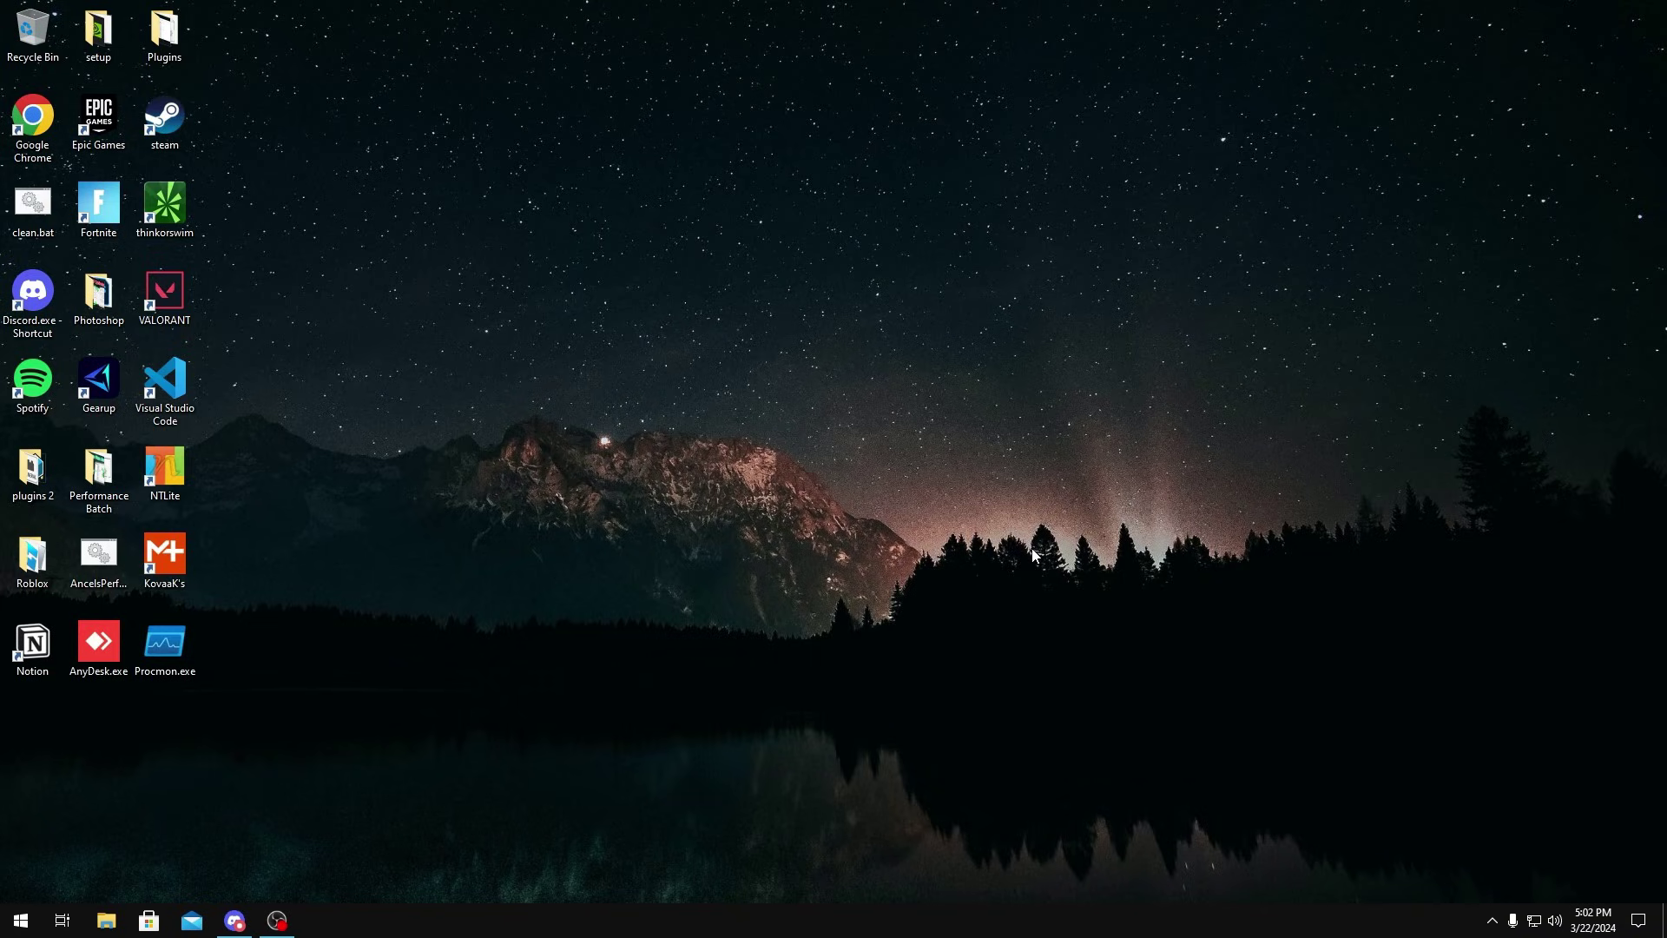
# Reach the Ethernet adapter's Configure window via Network & Internet settings and Change adapter options
pyautogui.rightClick(1533, 921)
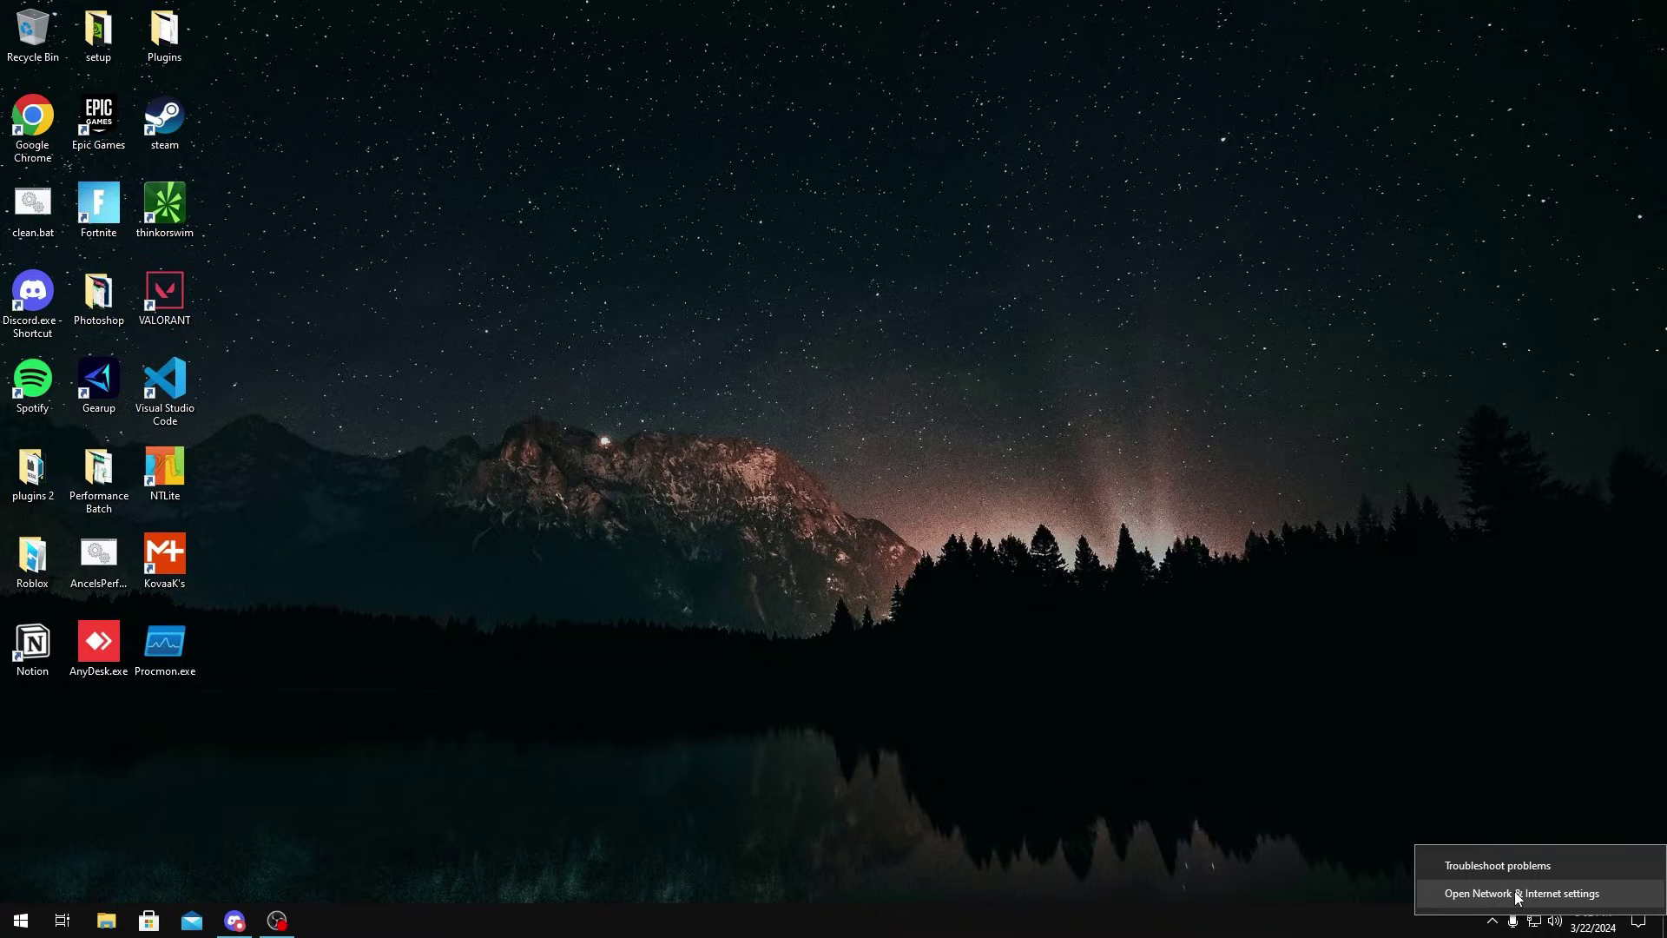
pyautogui.click(1520, 895)
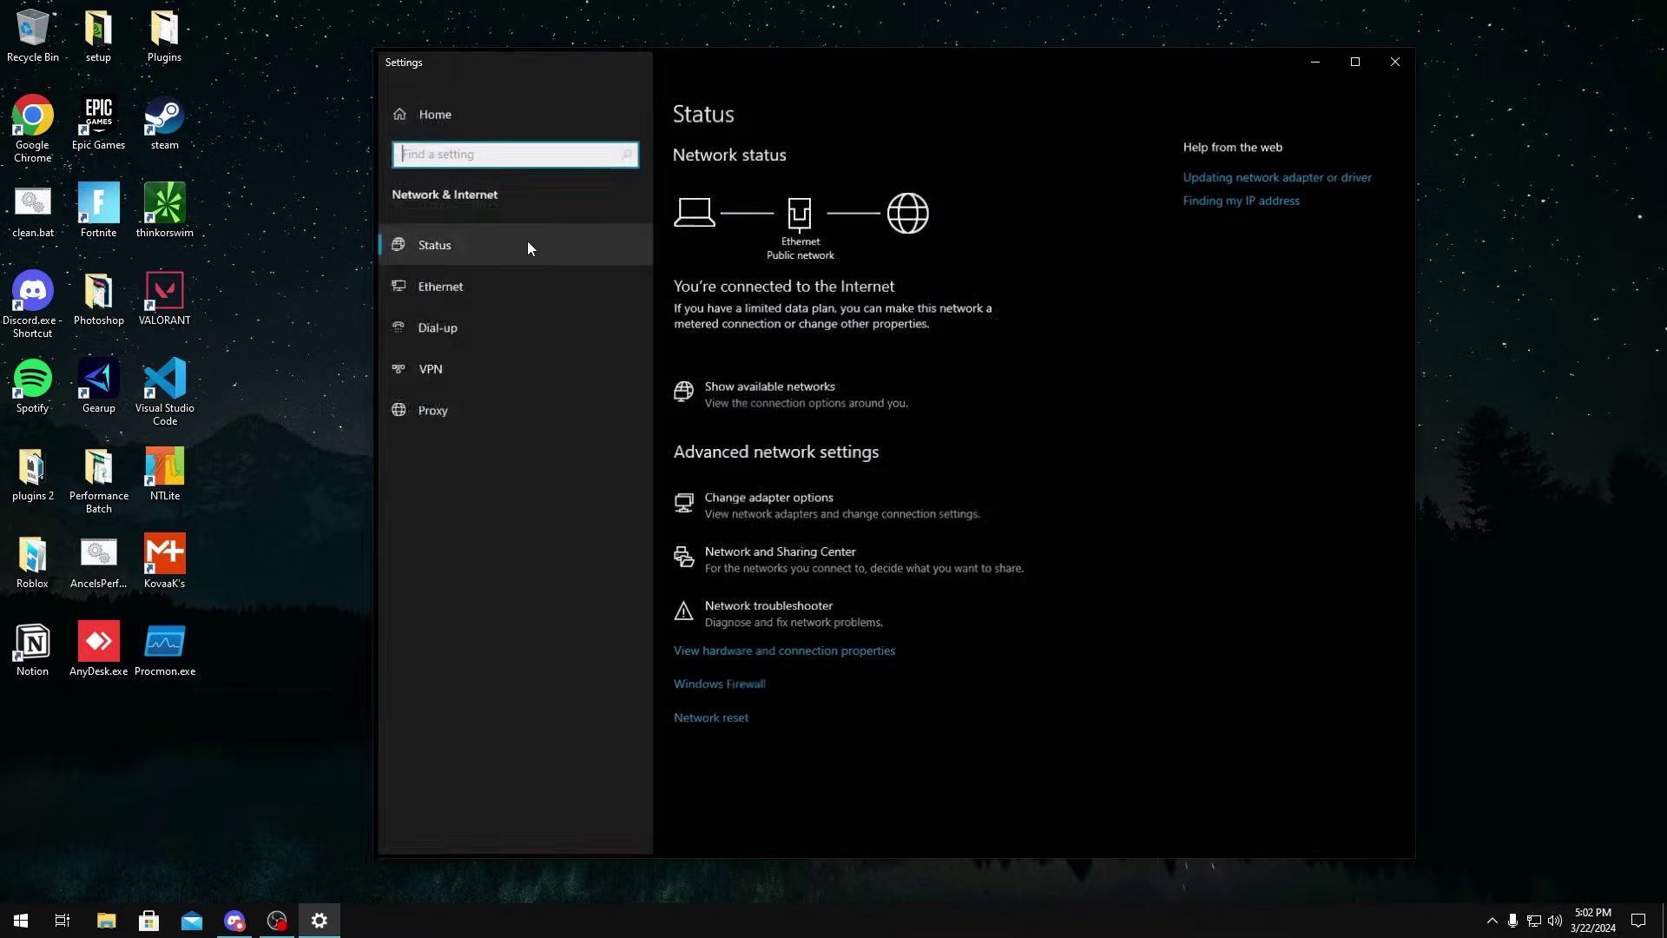
pyautogui.click(811, 502)
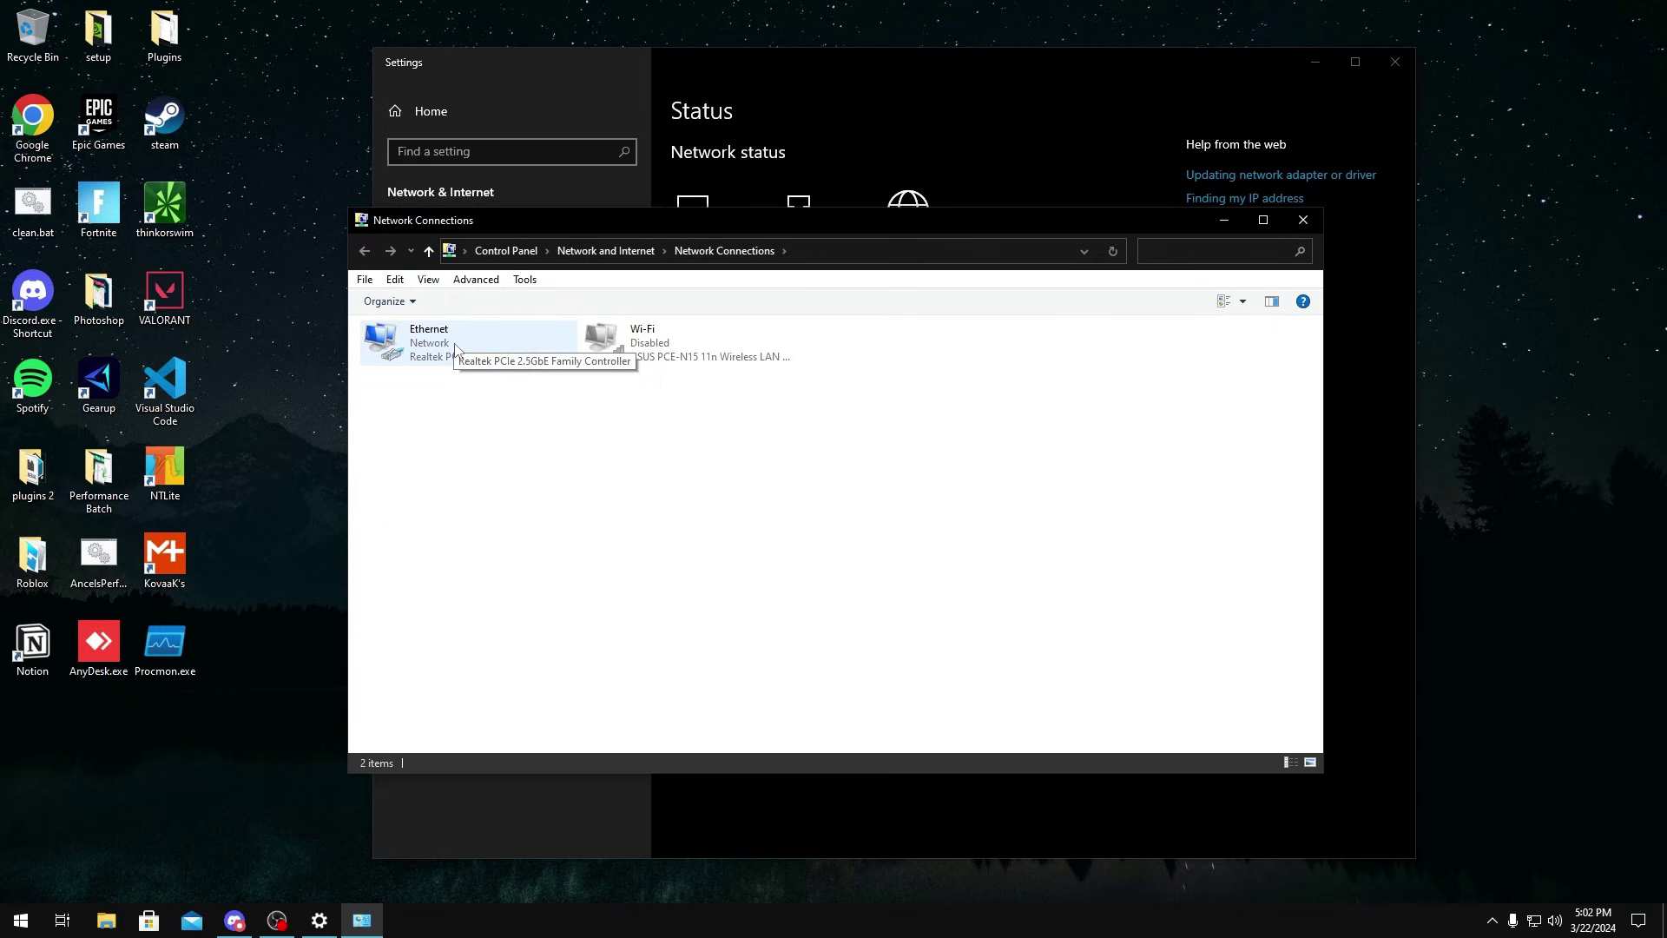
pyautogui.rightClick(455, 344)
pyautogui.click(556, 510)
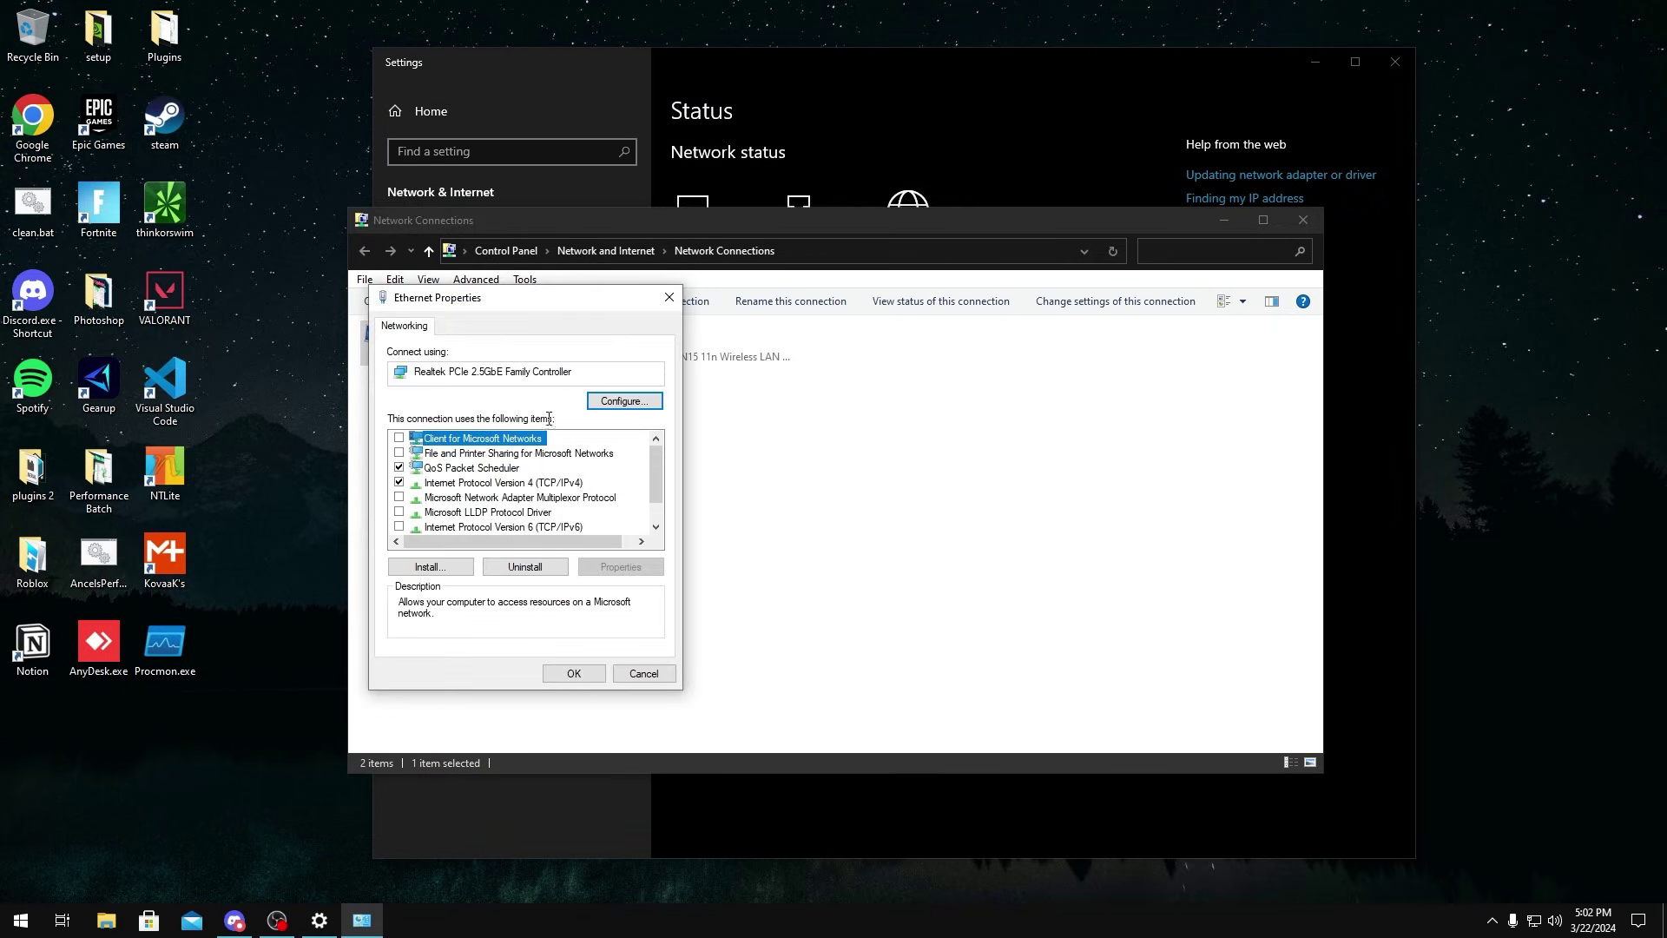
pyautogui.click(500, 482)
pyautogui.click(624, 400)
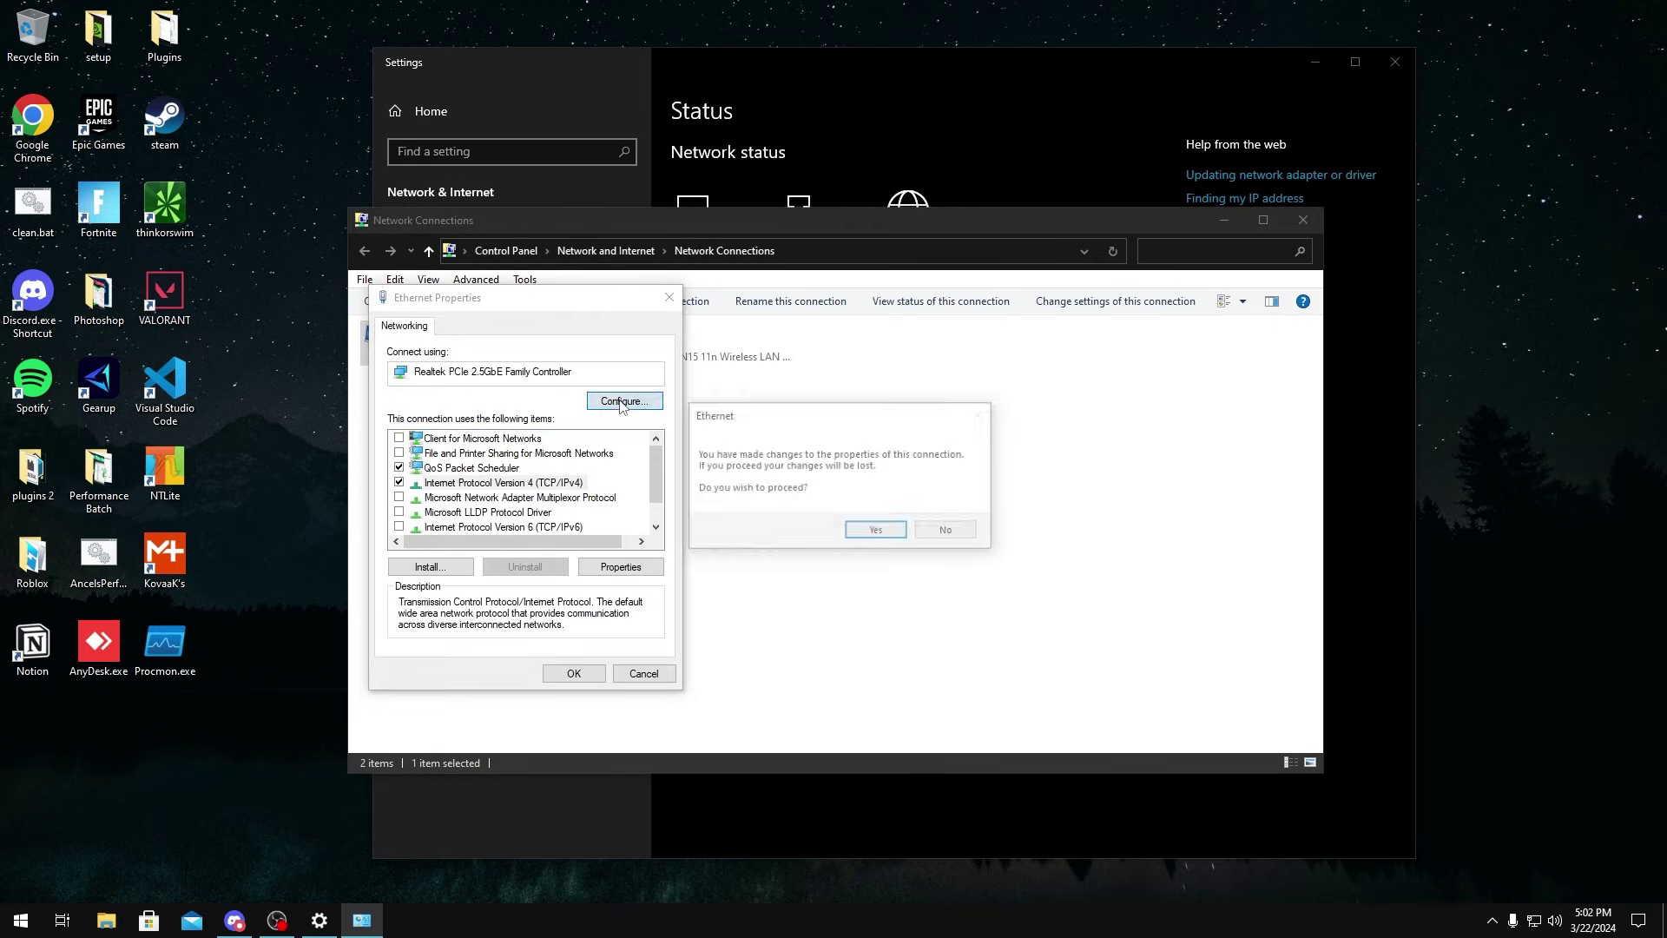
pyautogui.click(877, 530)
# Show the Advanced tab, close Network Connections and Settings, and centre the properties window
pyautogui.click(173, 133)
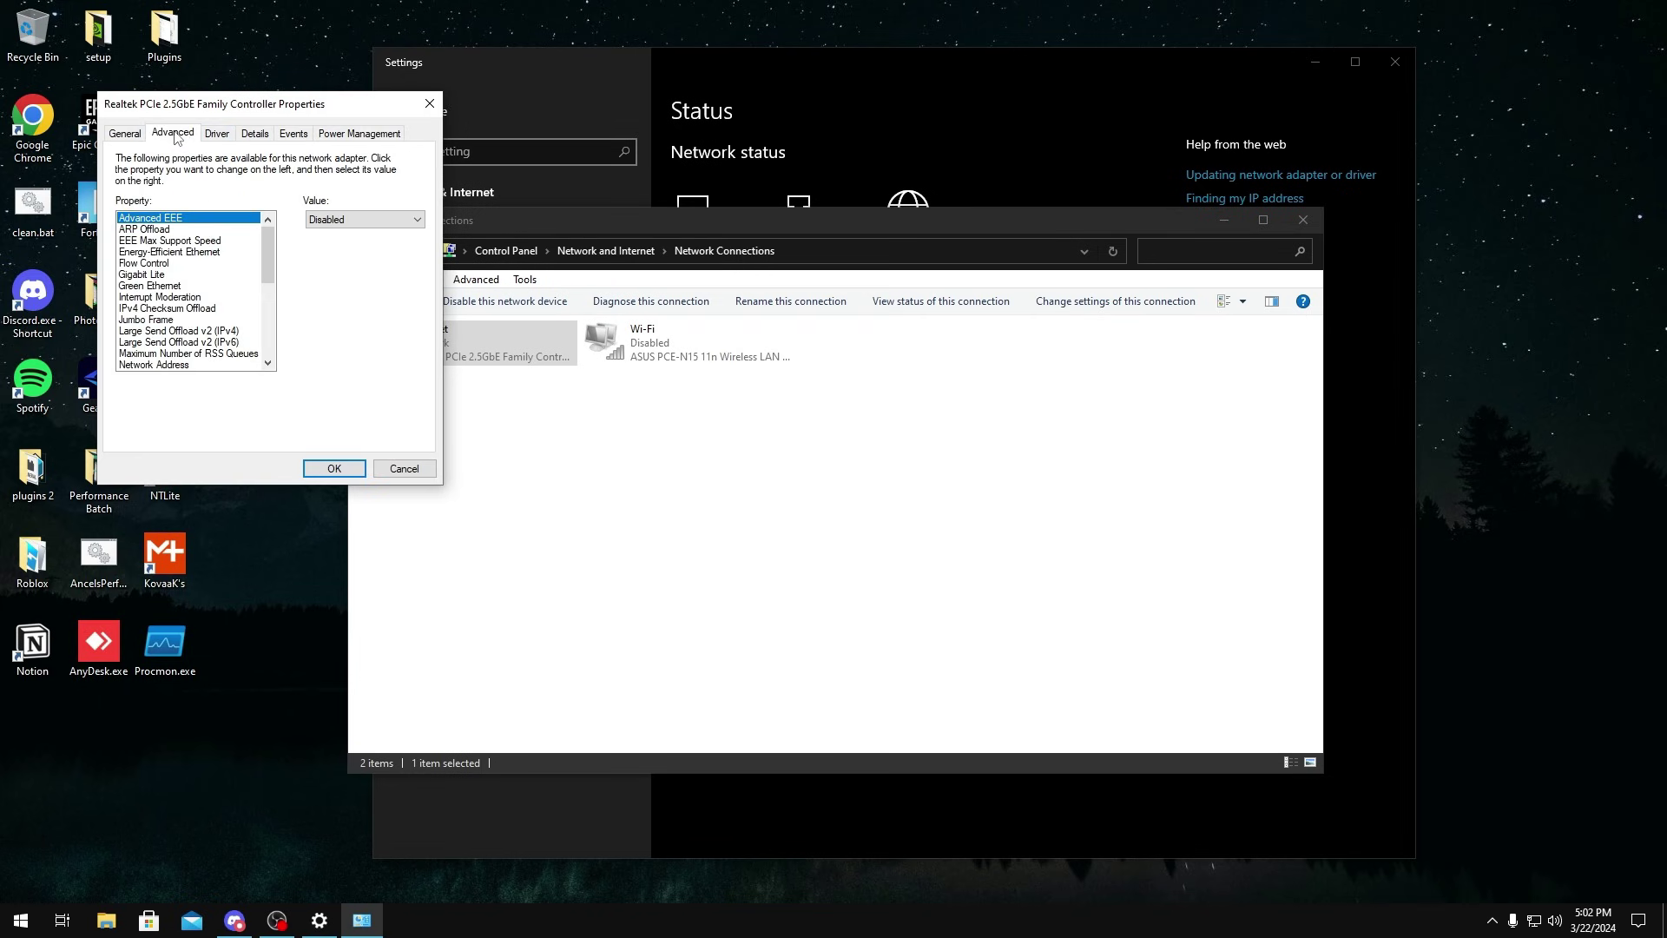
pyautogui.click(1302, 220)
pyautogui.click(1395, 62)
pyautogui.moveTo(243, 103); pyautogui.dragTo(907, 218)
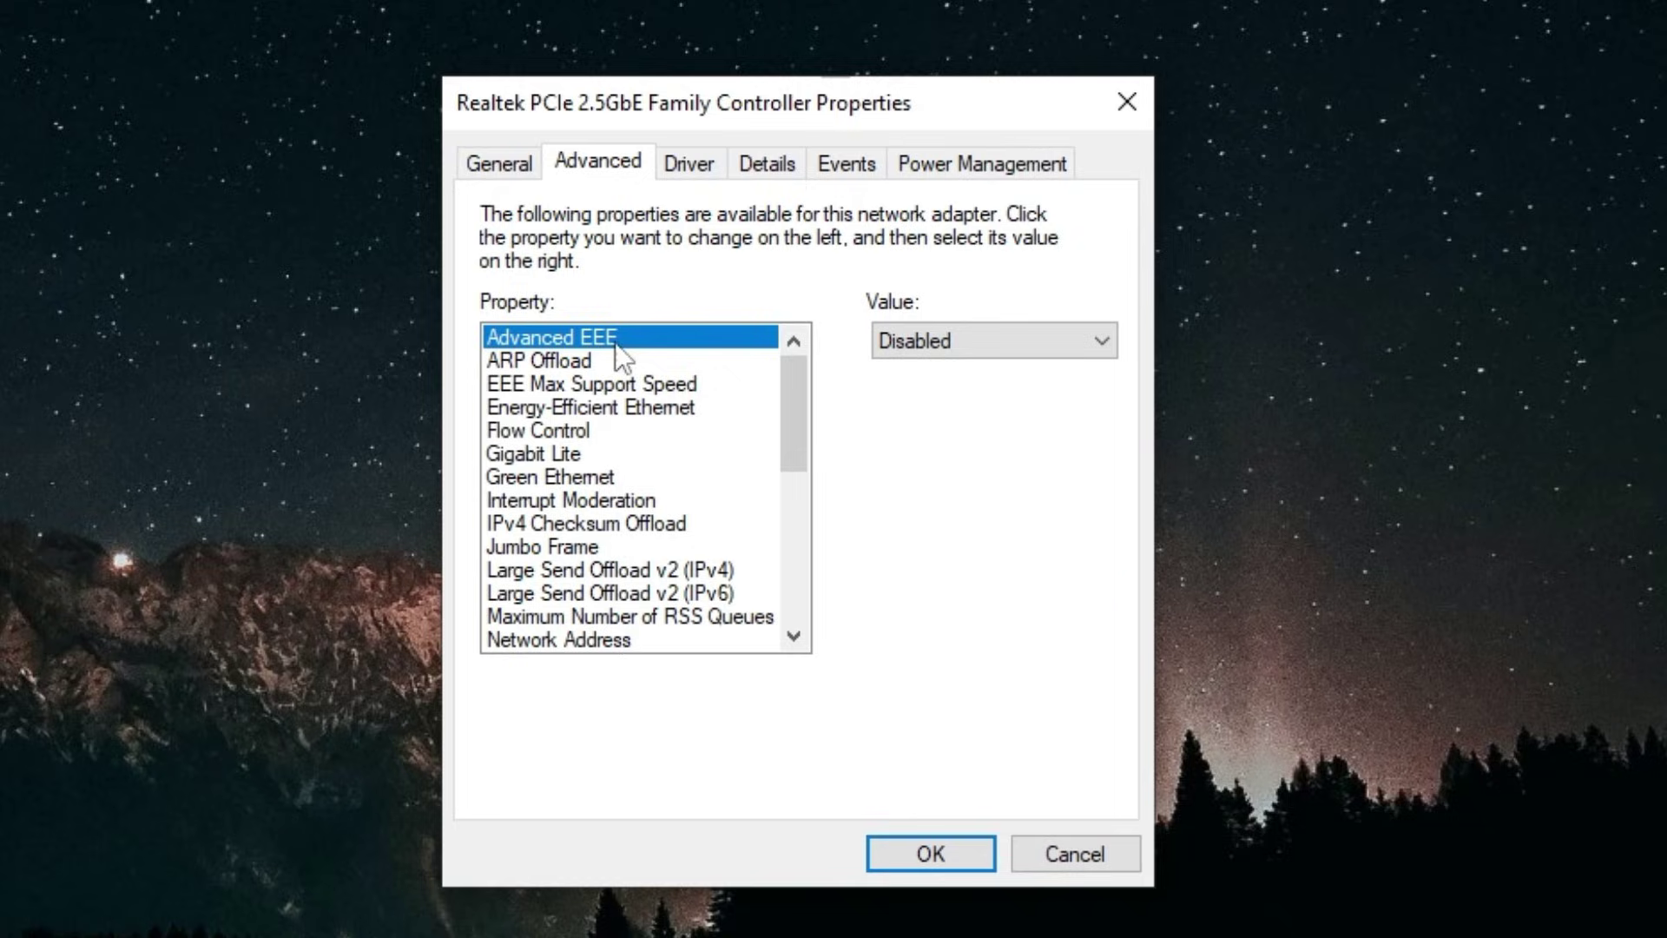
# Confirm EEE Max Support Speed, Energy-Efficient Ethernet, Gigabit Lite and Green Ethernet are Disabled
pyautogui.click(605, 388)
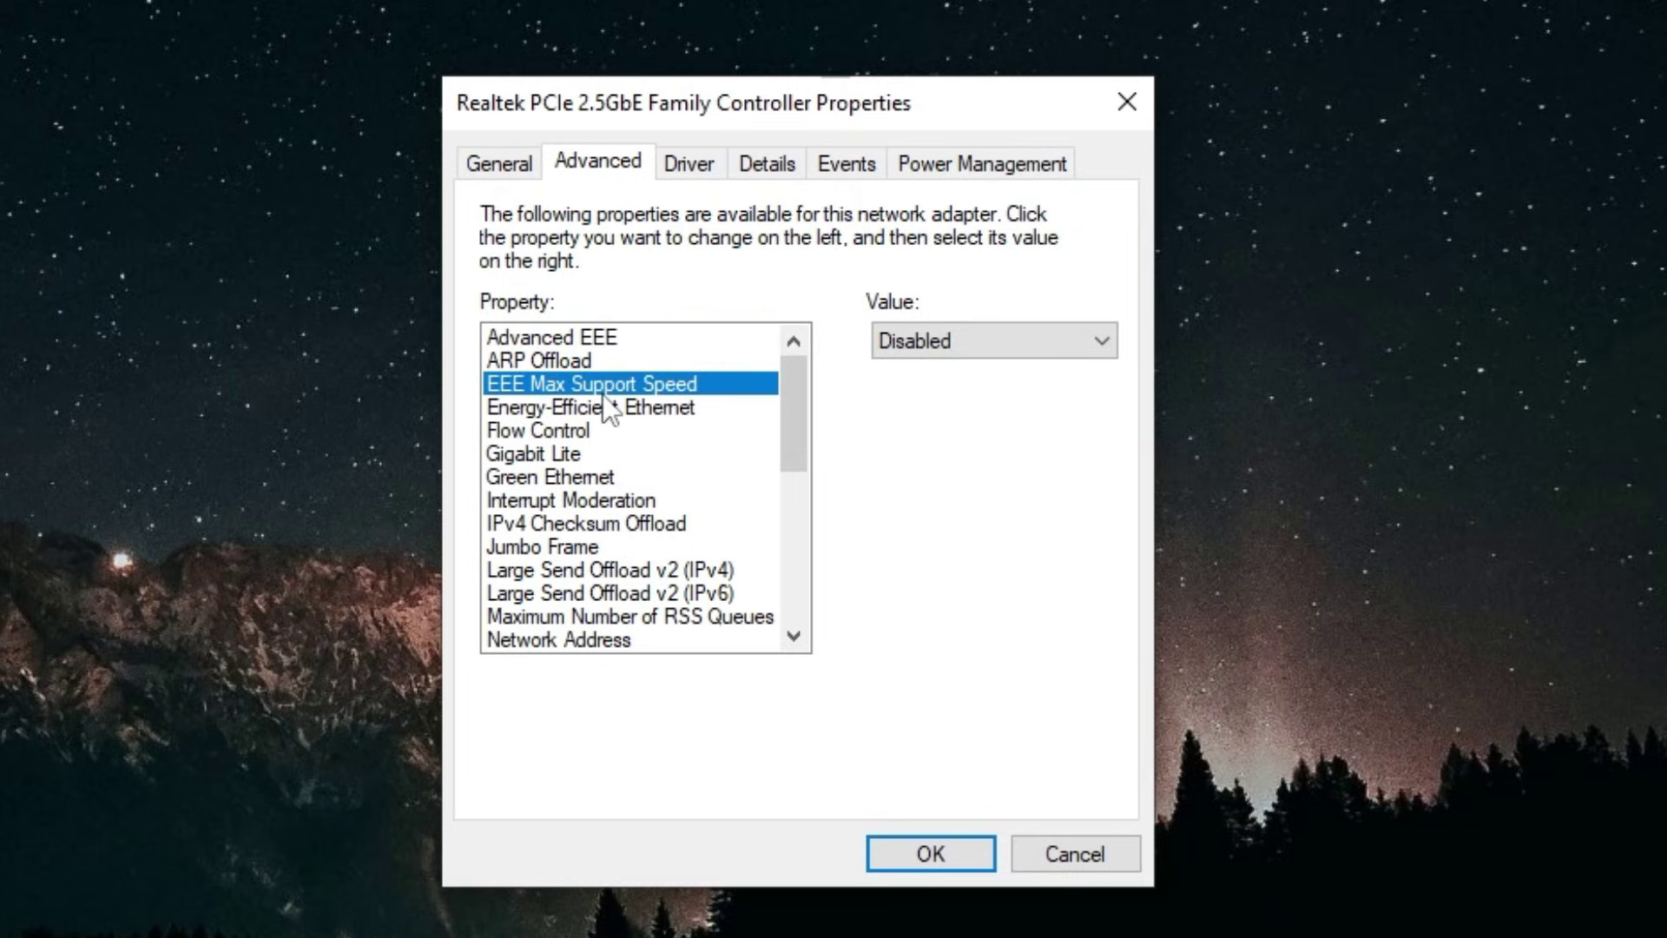
pyautogui.click(592, 413)
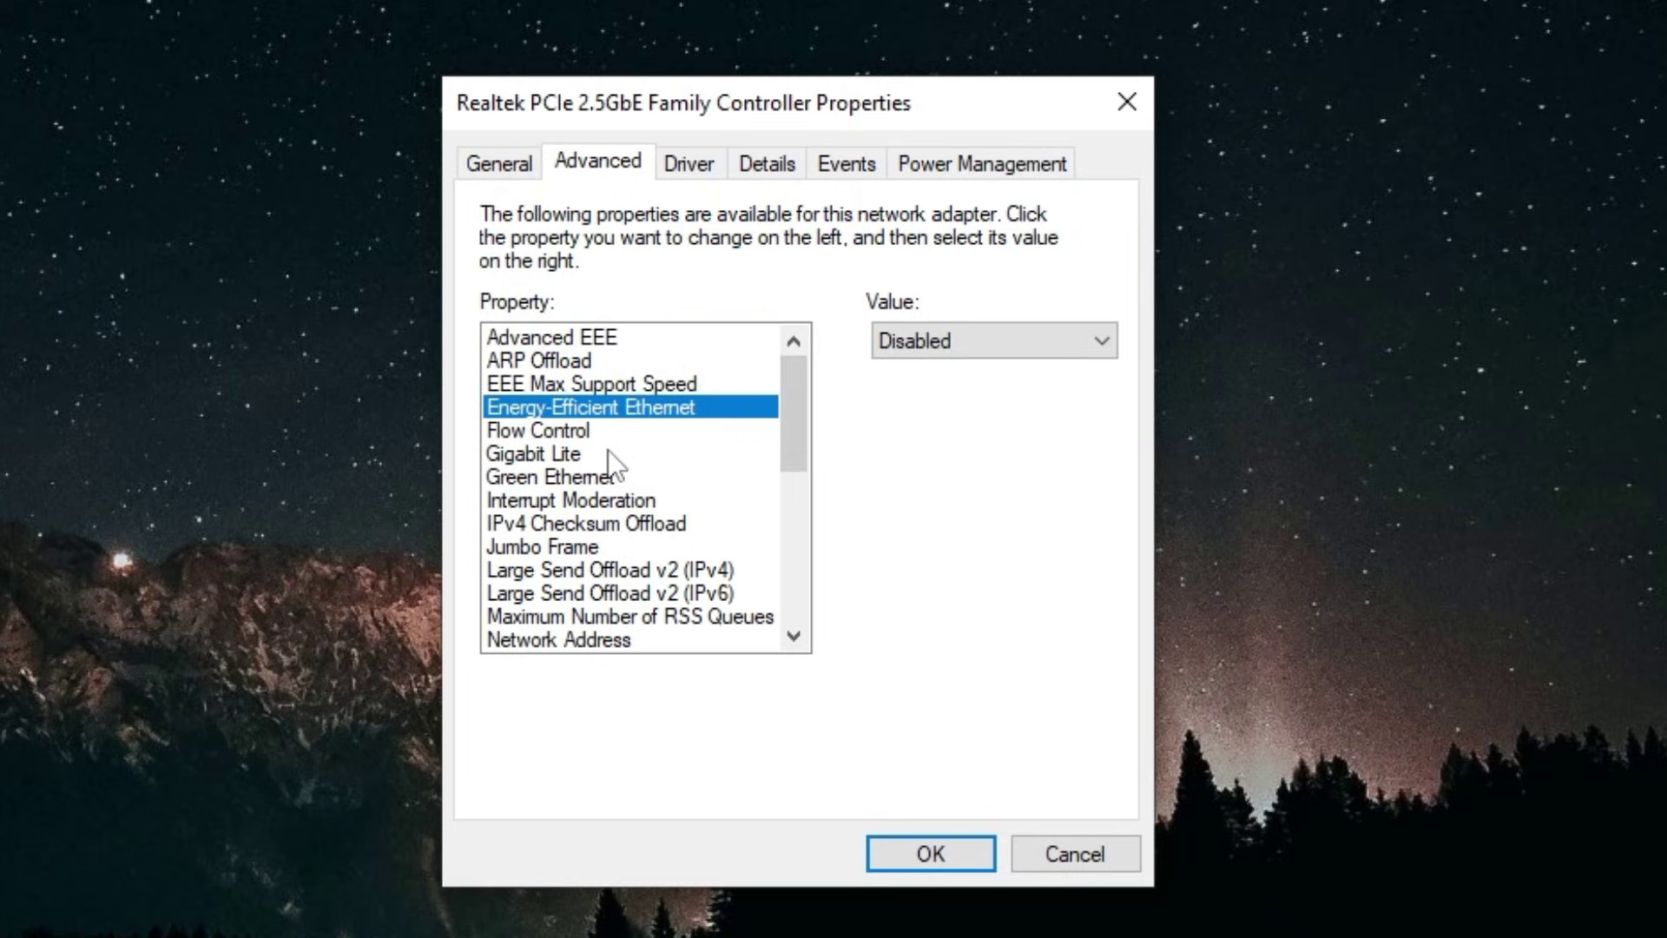
pyautogui.click(608, 451)
pyautogui.click(625, 477)
# Confirm Power Saving Mode, Shutdown Wake-On-Lan, Selective Suspend and Wake on Magic Packet are Disabled
pyautogui.moveTo(788, 415); pyautogui.dragTo(808, 530)
pyautogui.click(633, 455)
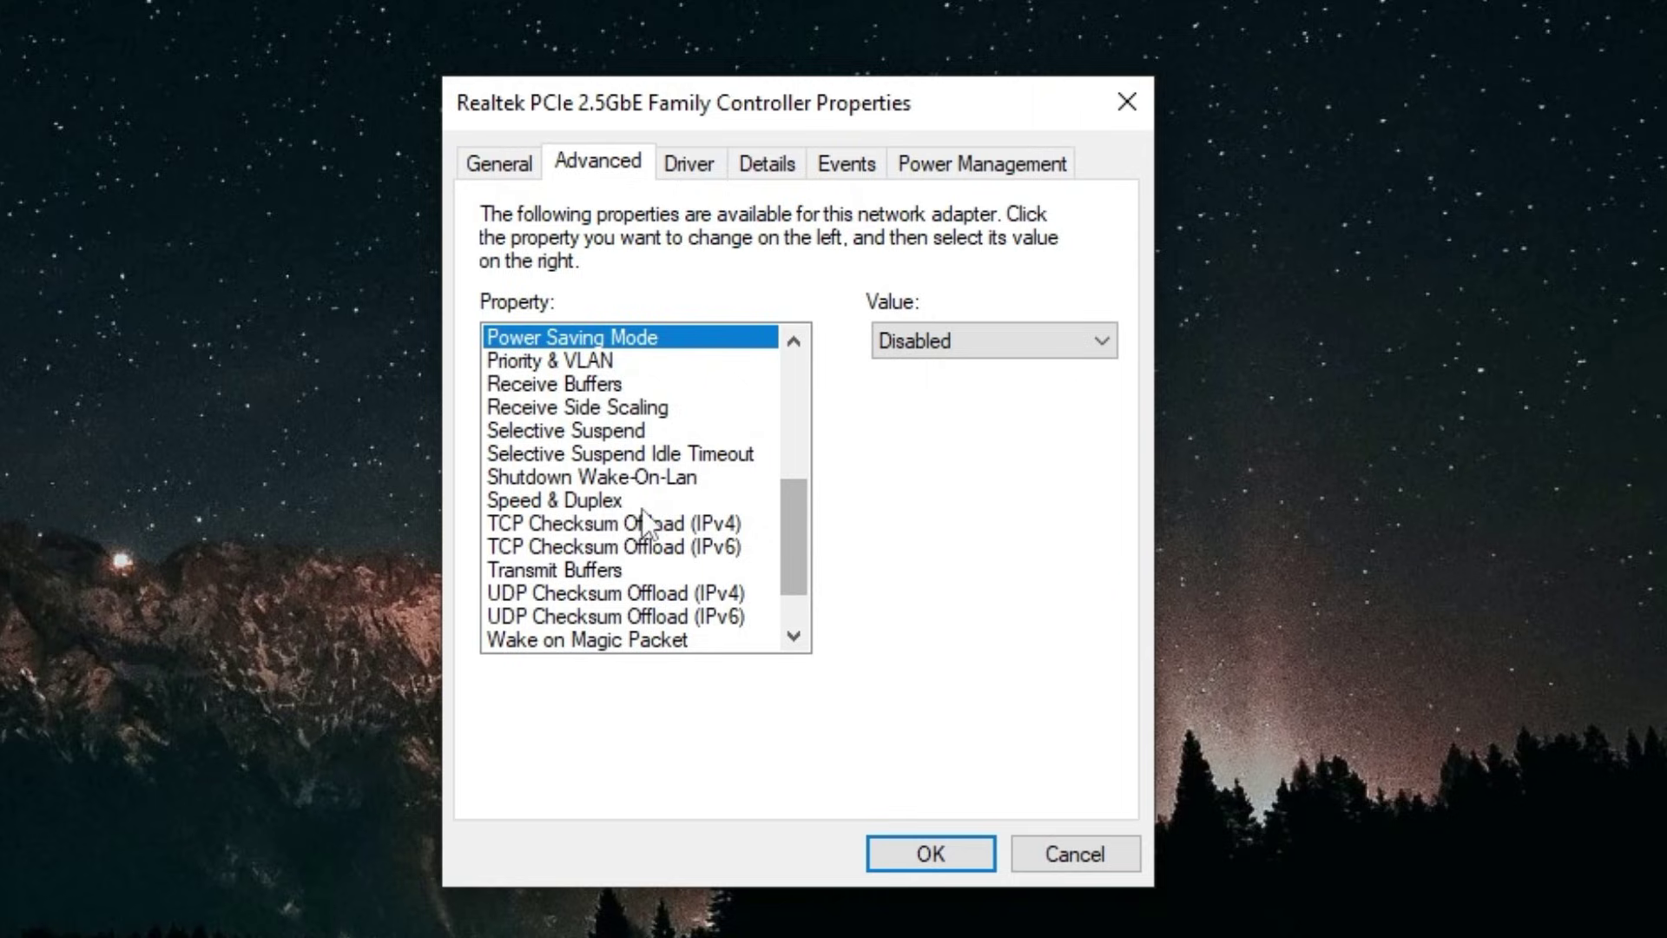
pyautogui.click(613, 475)
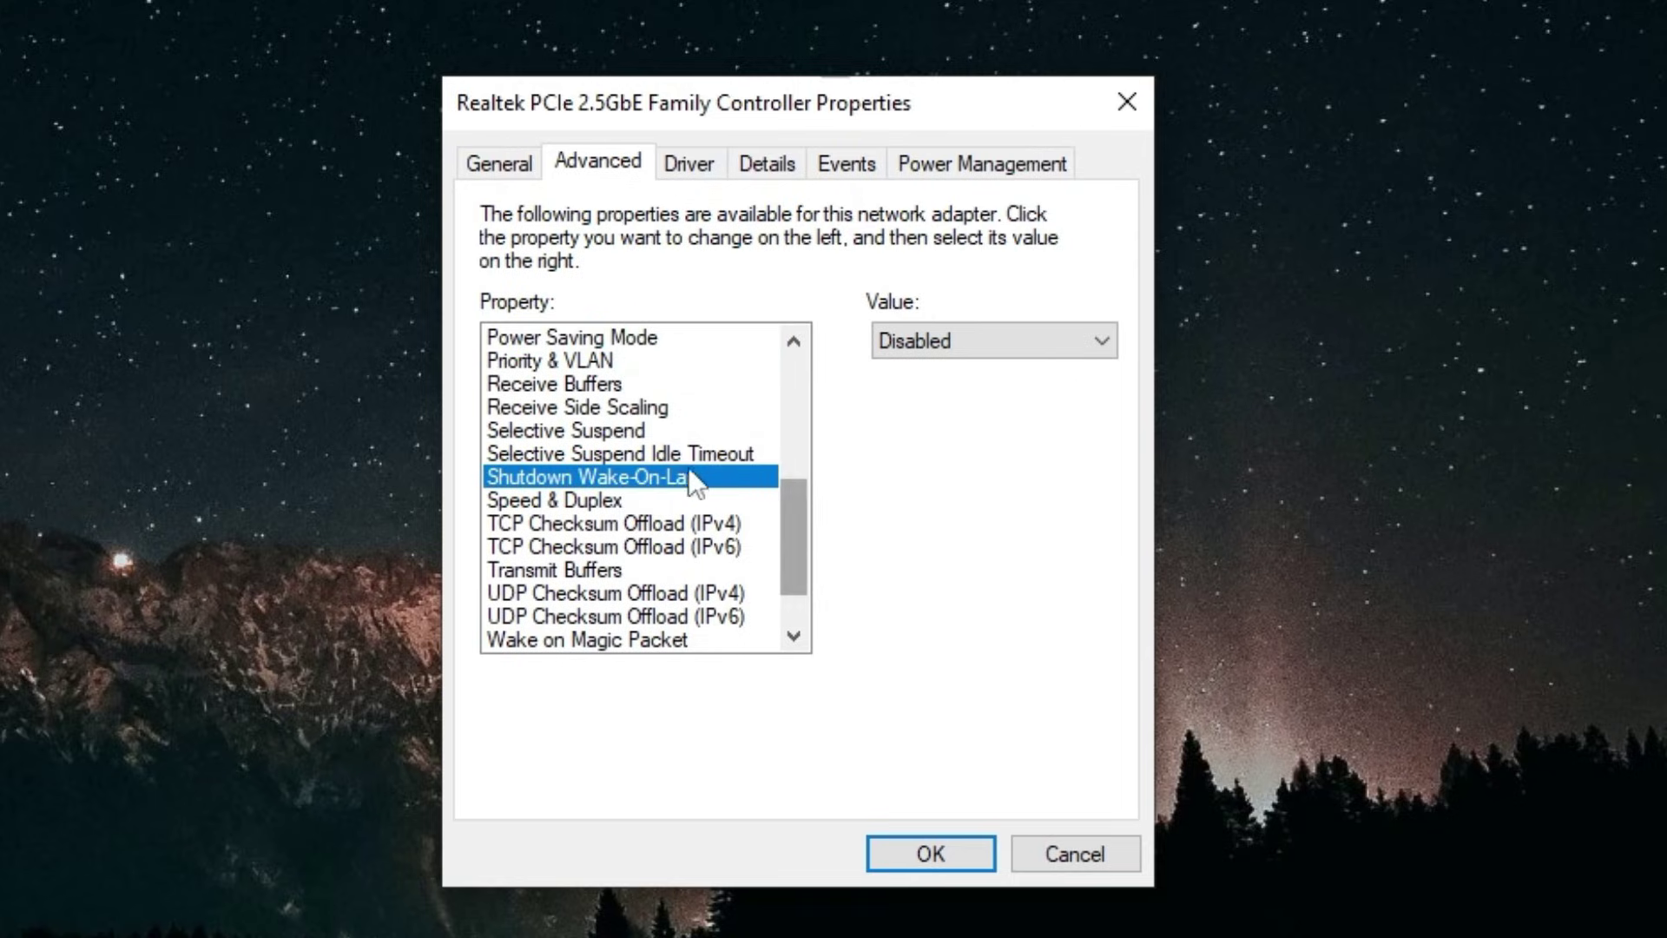
pyautogui.click(638, 431)
pyautogui.moveTo(808, 519); pyautogui.dragTo(816, 691)
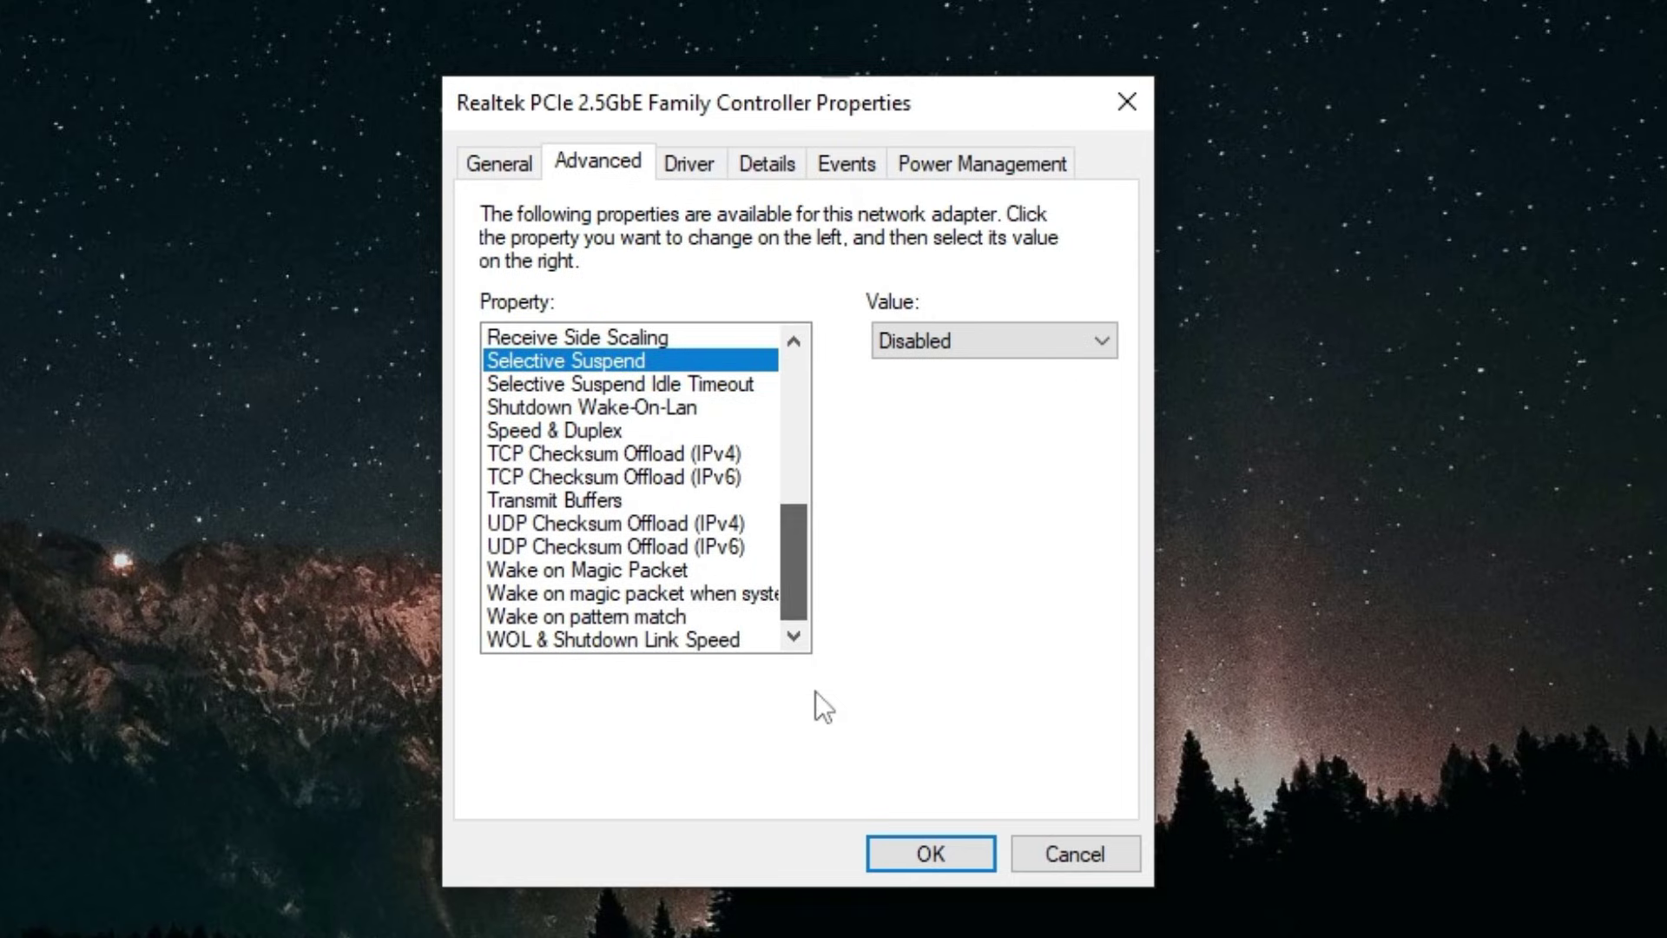
pyautogui.click(608, 570)
pyautogui.press('Down')
pyautogui.press('Down')
pyautogui.click(625, 573)
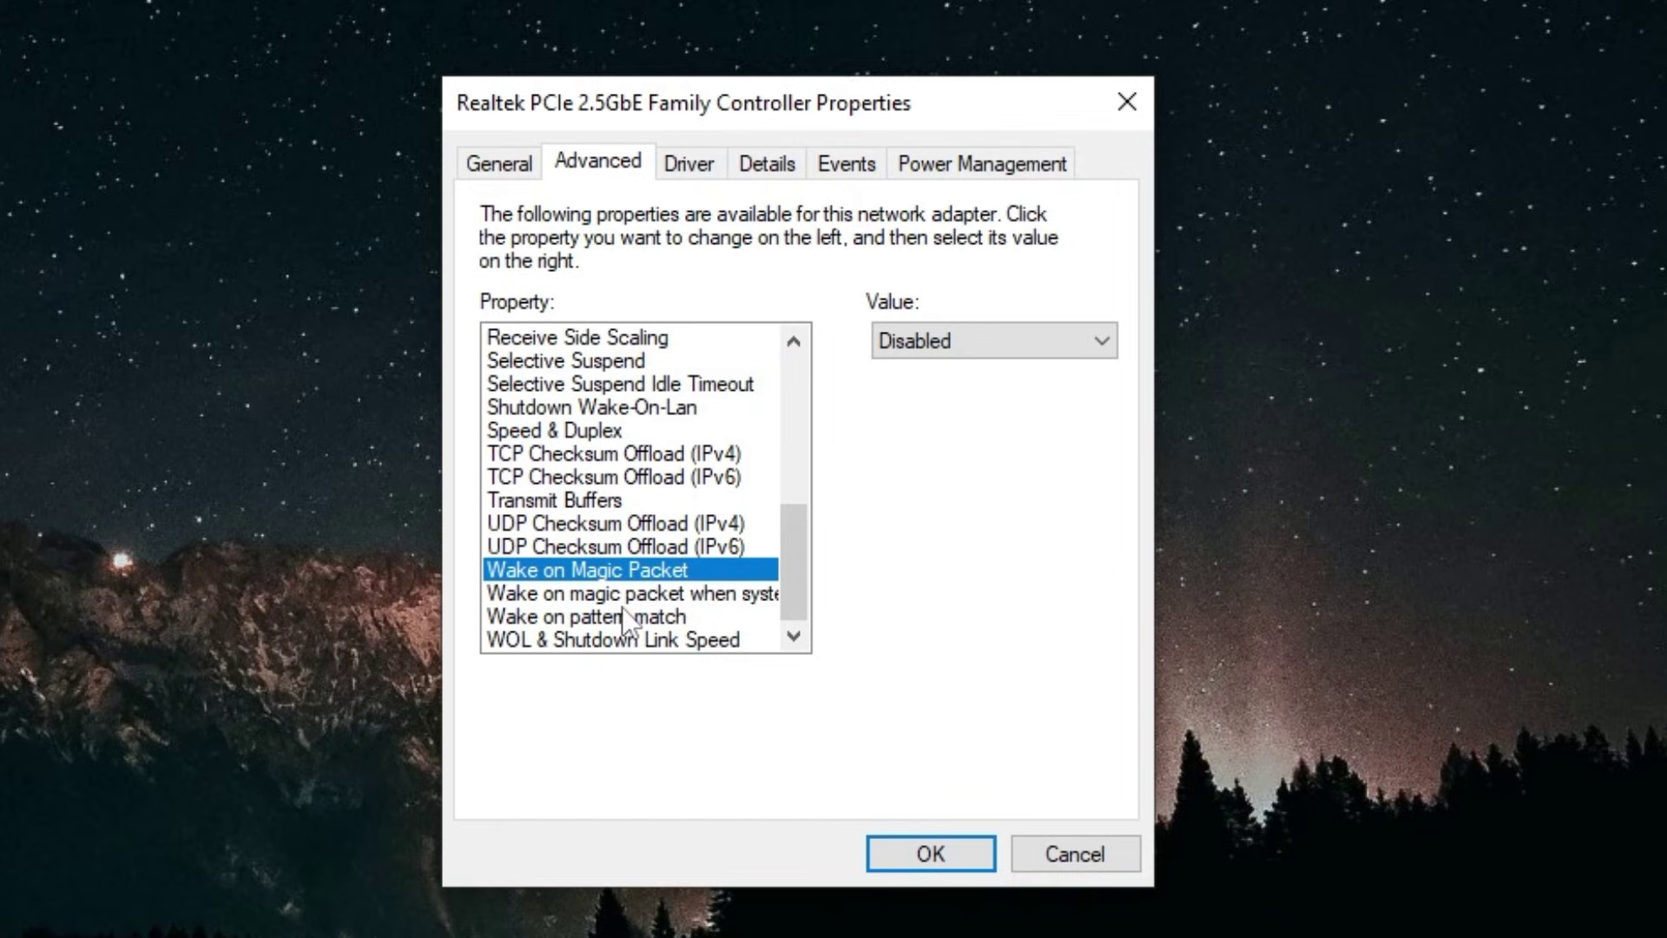
# Keep WOL & Shutdown Link Speed at Not Speed Down
pyautogui.click(588, 641)
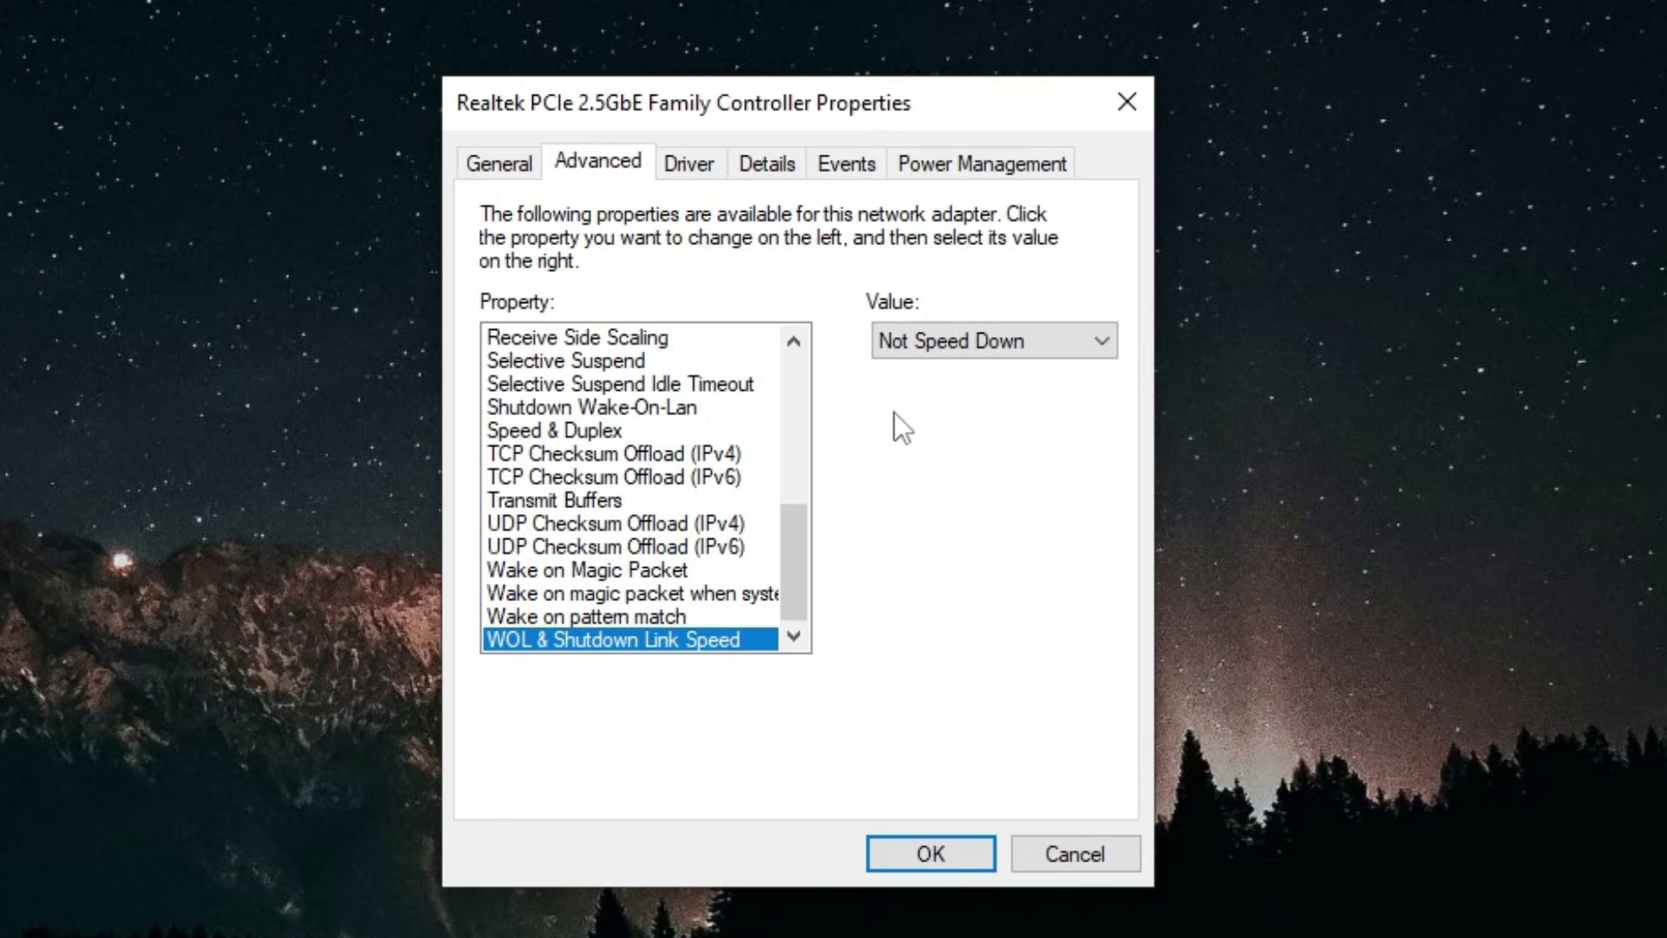
pyautogui.click(935, 342)
pyautogui.click(975, 422)
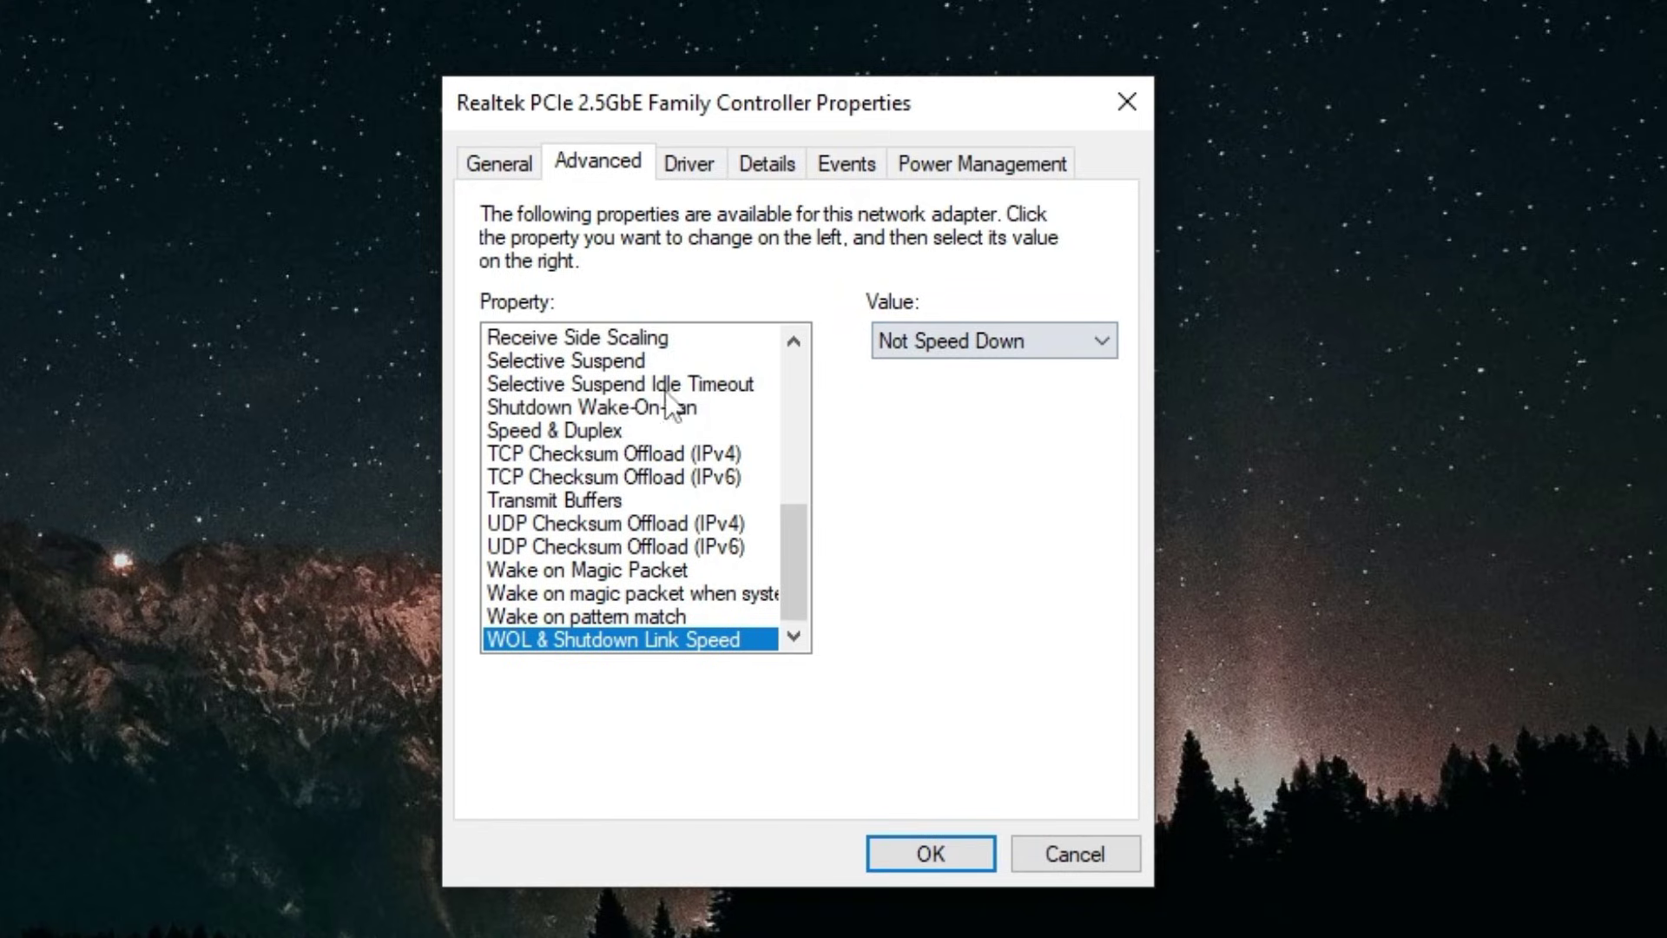
# Keep Speed & Duplex set to Auto Negotiation
pyautogui.moveTo(778, 510); pyautogui.dragTo(700, 461)
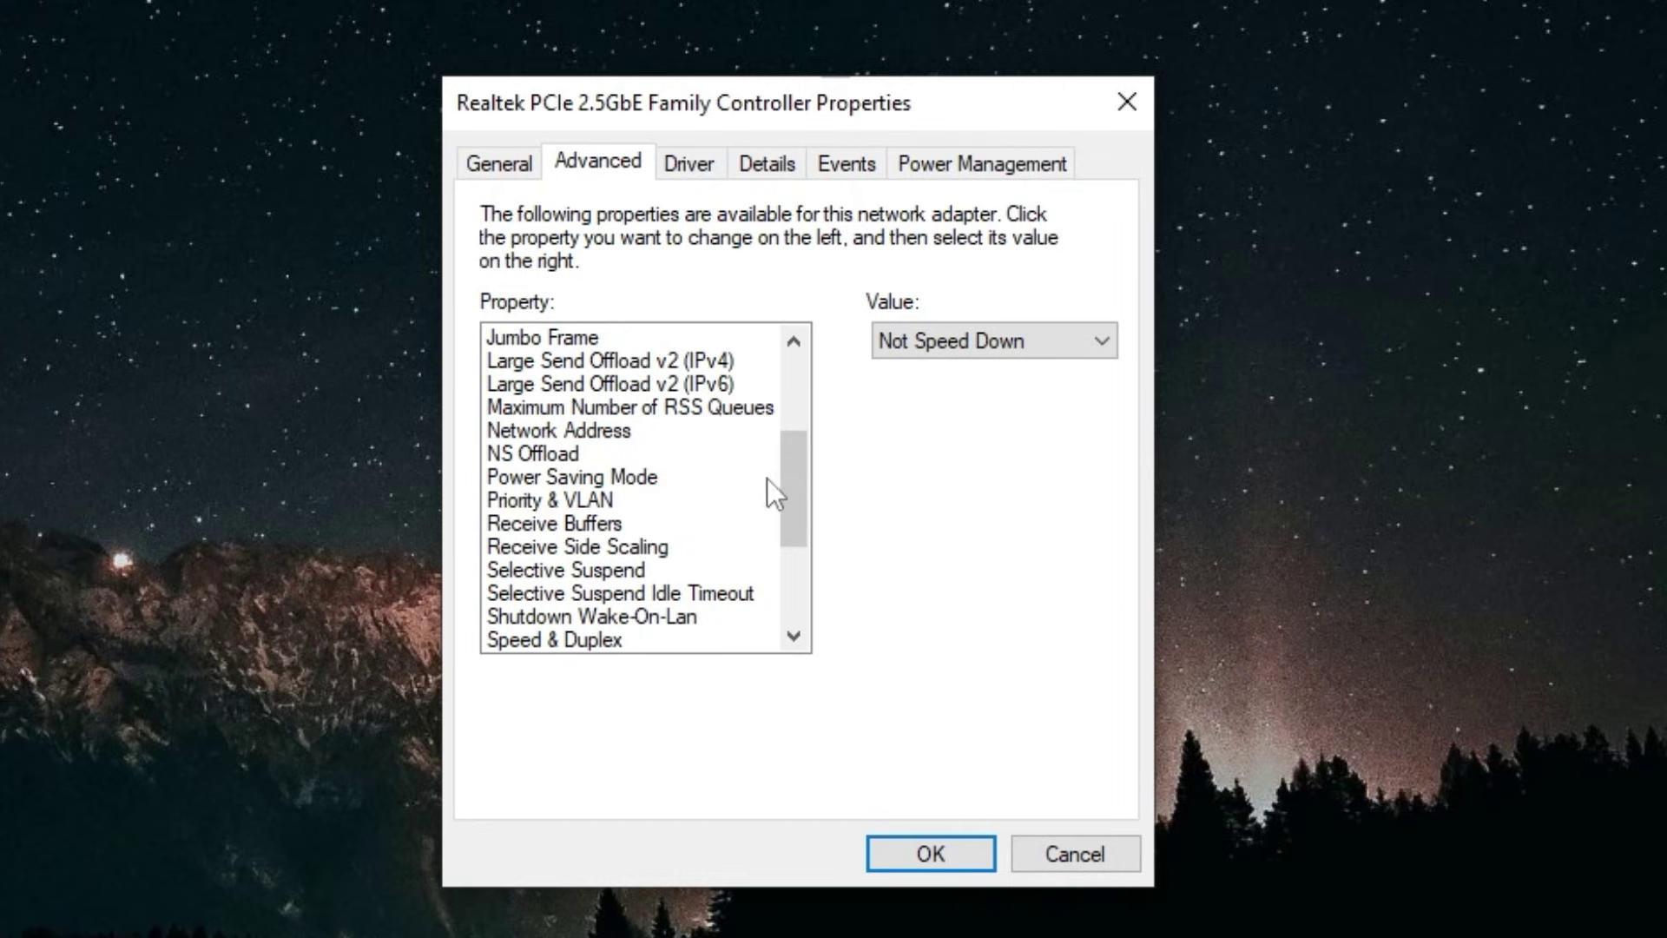
pyautogui.click(576, 645)
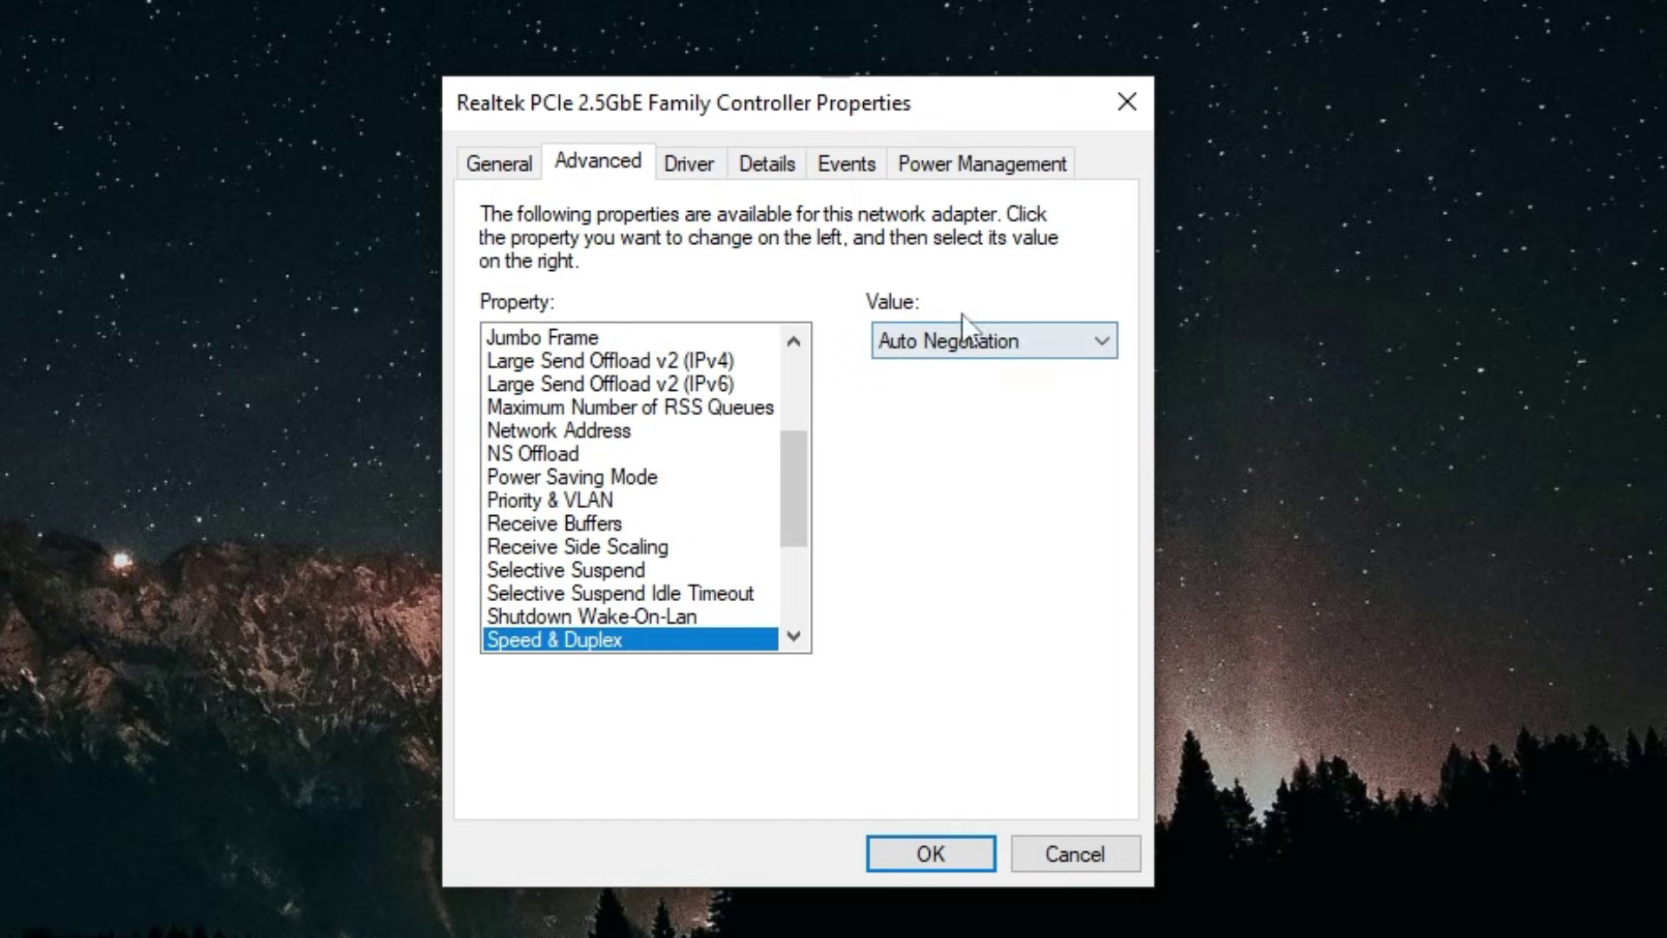
pyautogui.click(993, 338)
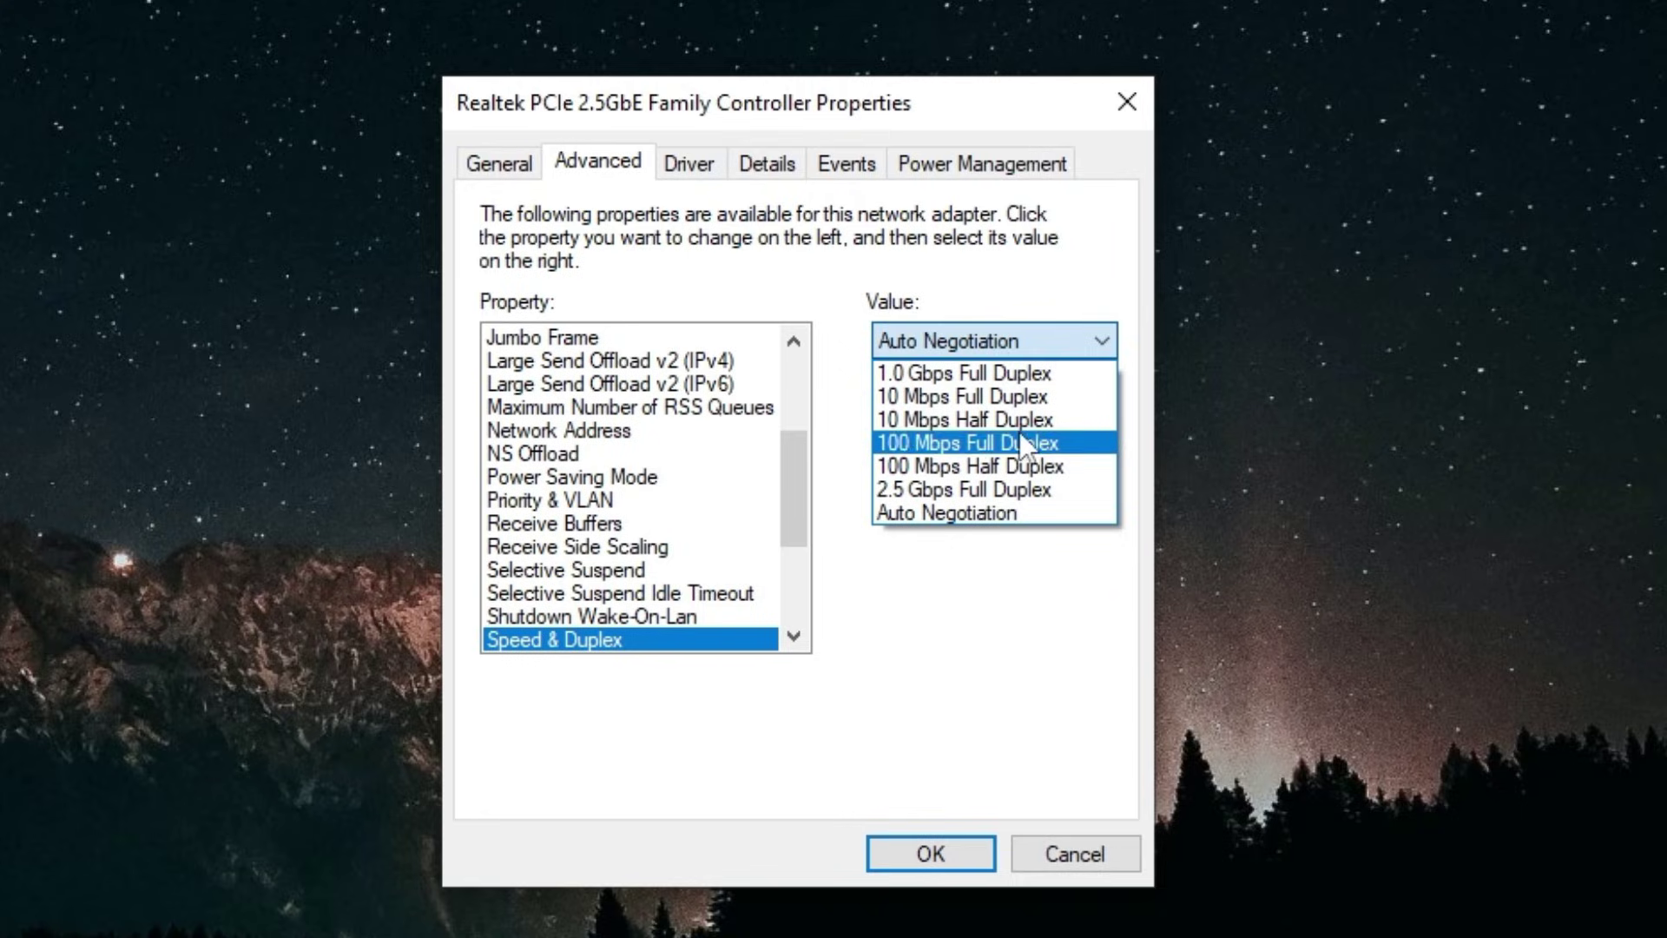
pyautogui.click(951, 514)
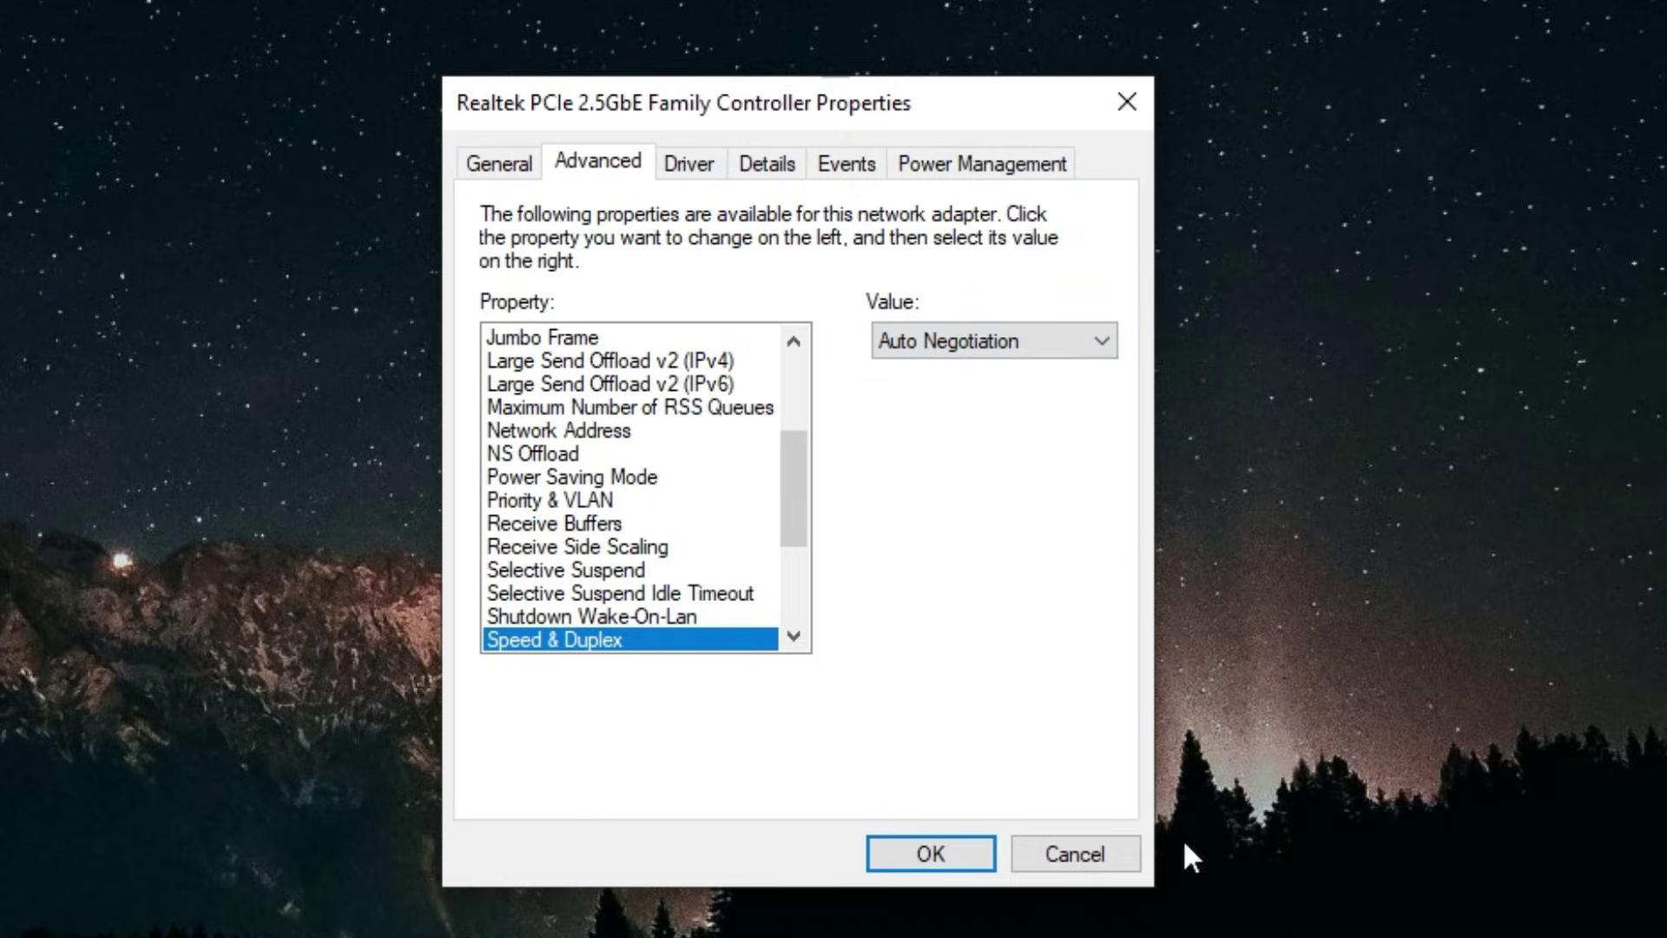
# Save and close the adapter settings, then bring up the router's QoS Setup page
pyautogui.click(921, 851)
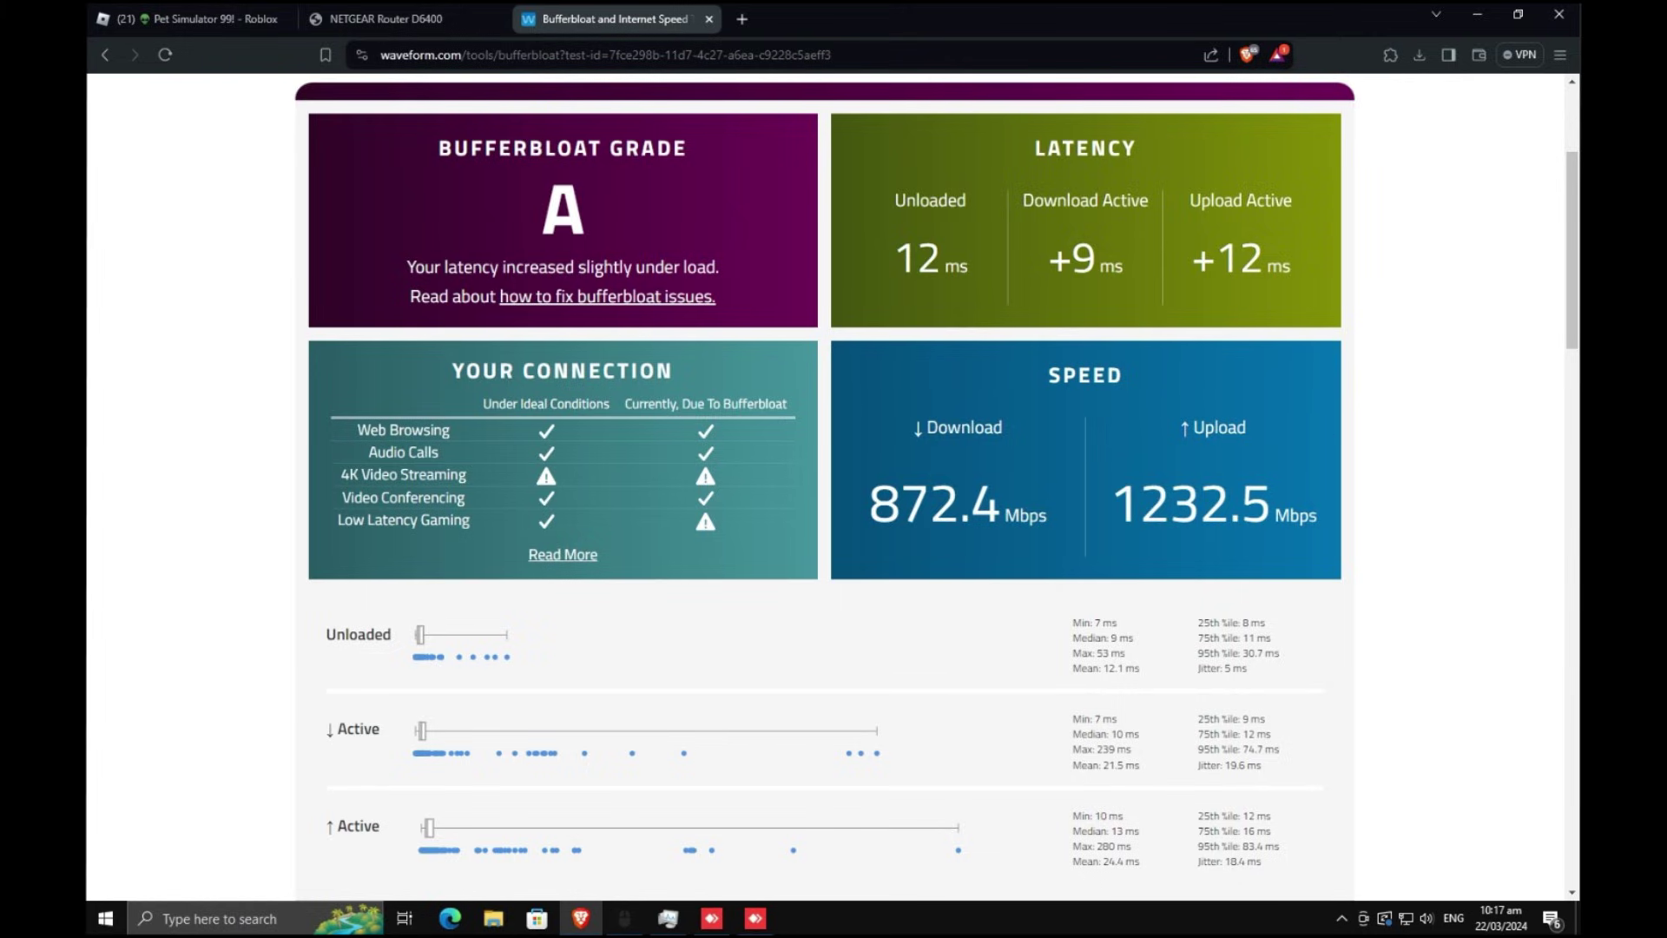
pyautogui.click(398, 13)
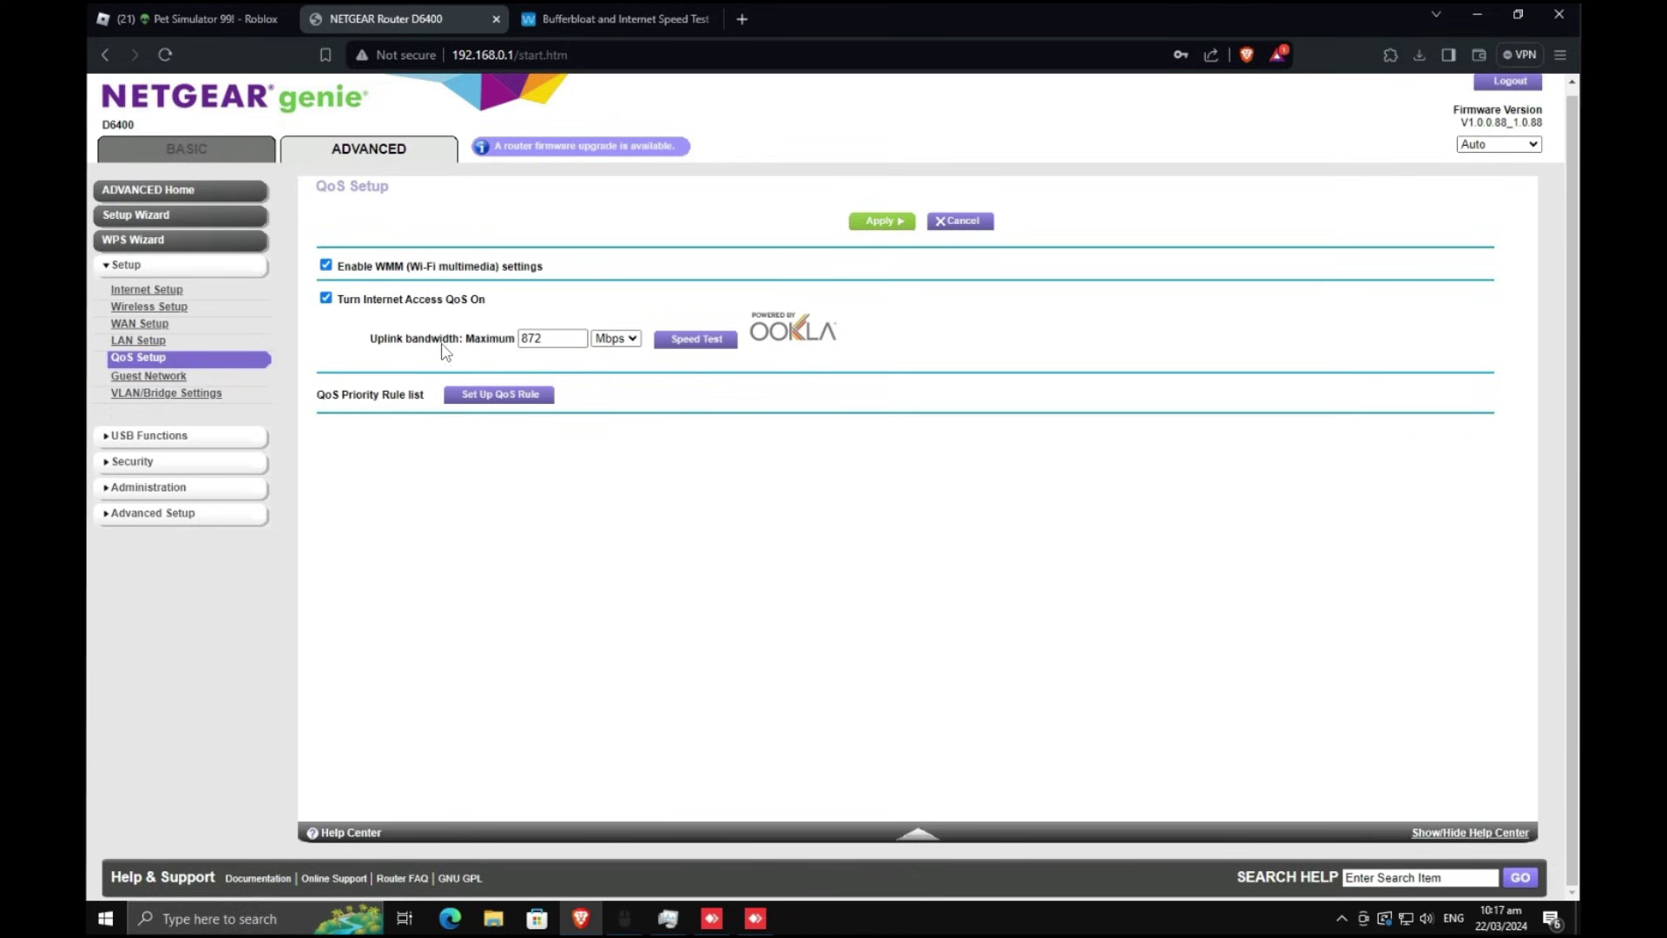
pyautogui.click(560, 21)
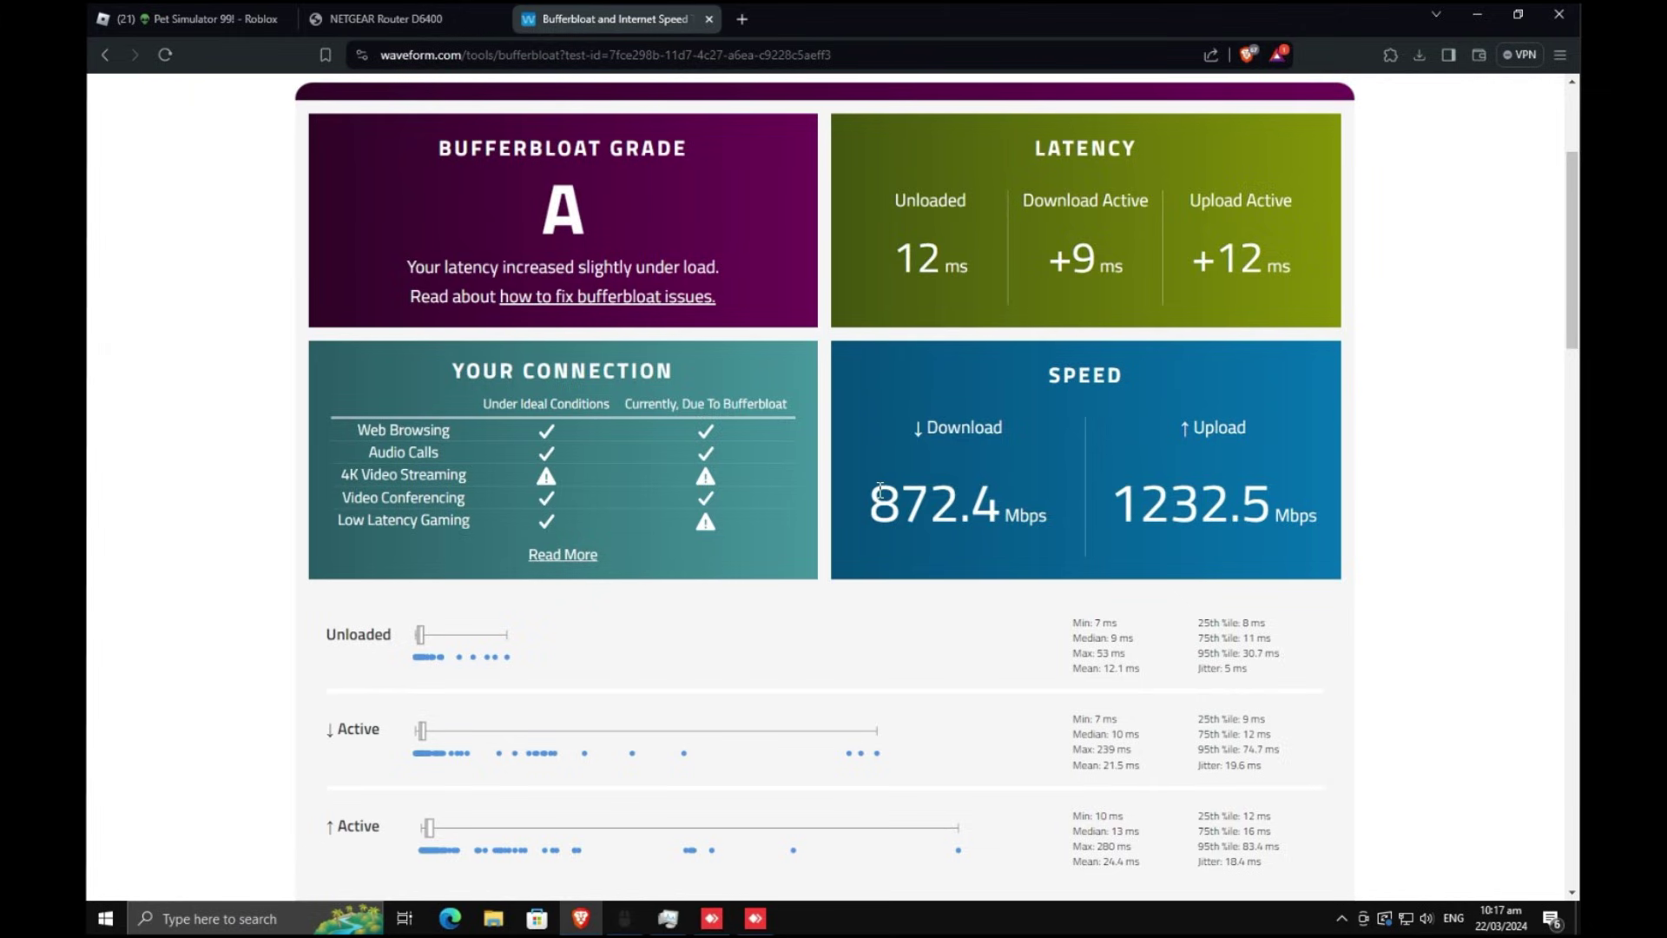
pyautogui.click(409, 14)
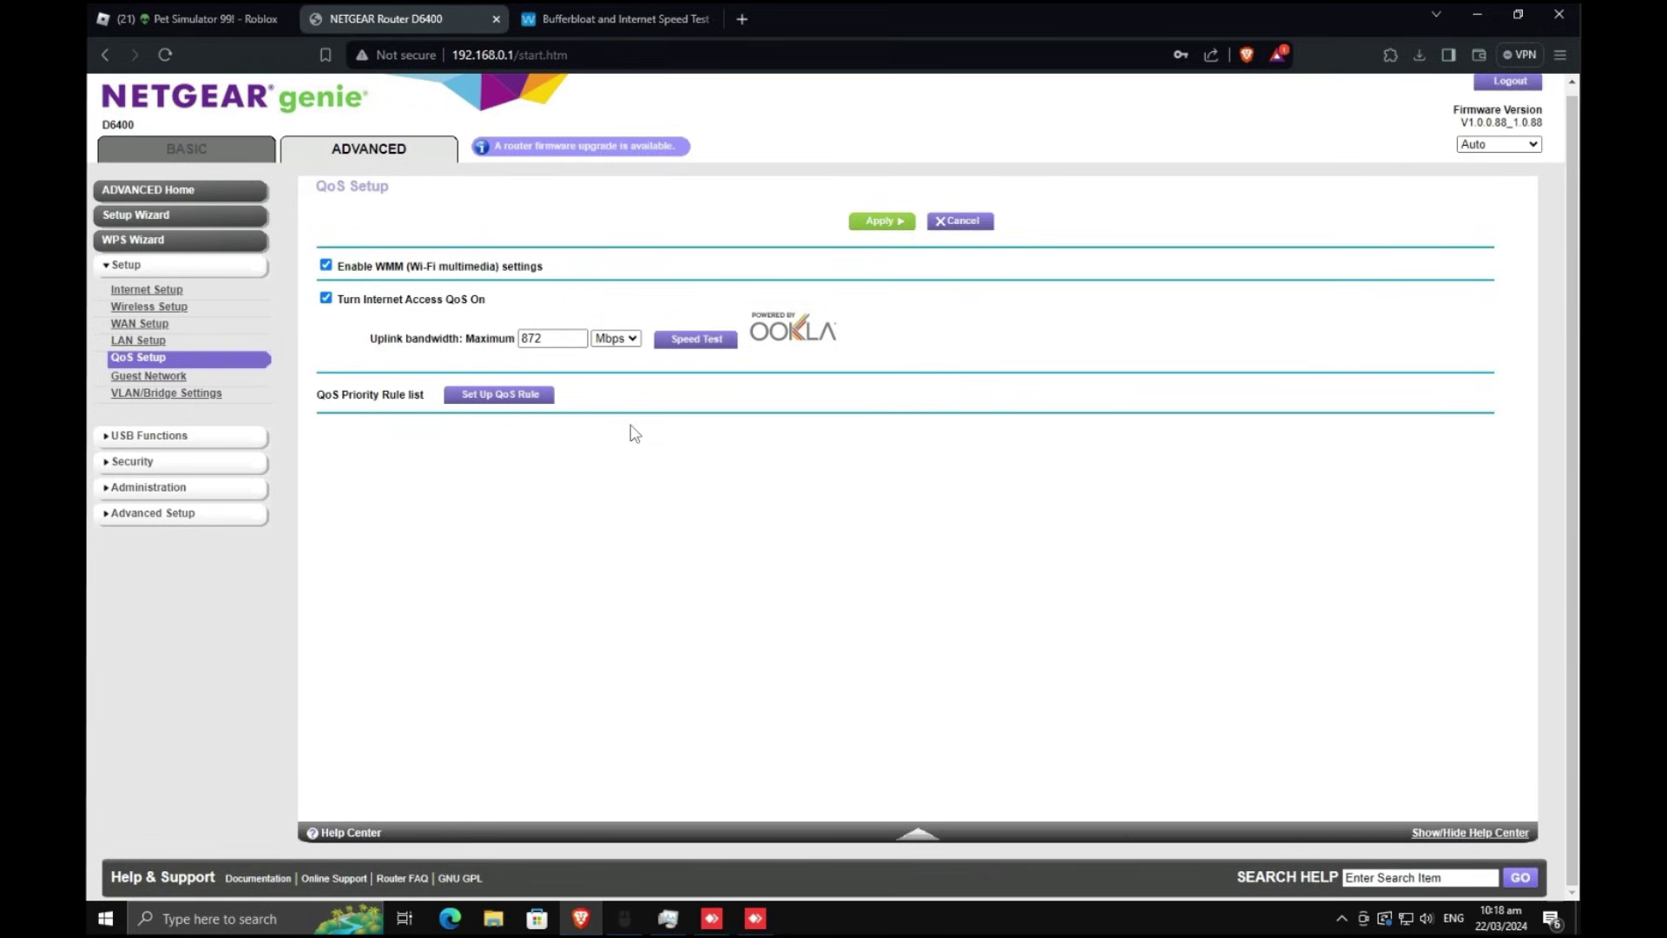
pyautogui.moveTo(557, 339); pyautogui.dragTo(511, 332)
# Show the grade A bufferbloat results: 872.4 Mbps download, 1232.5 Mbps upload
pyautogui.click(587, 16)
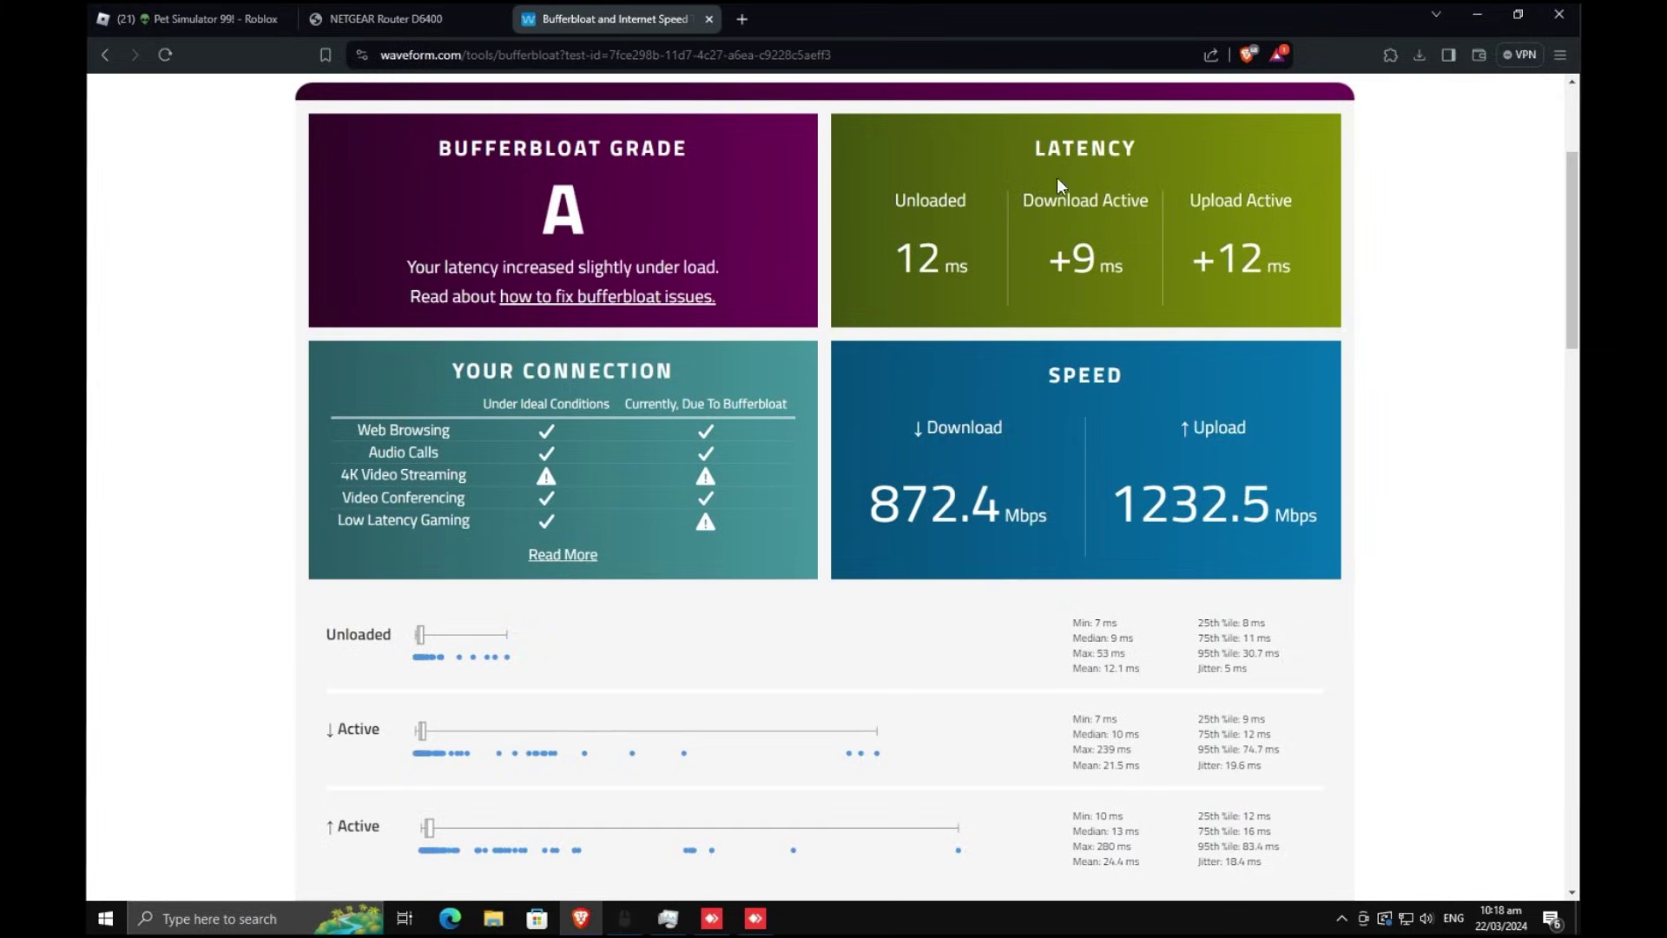